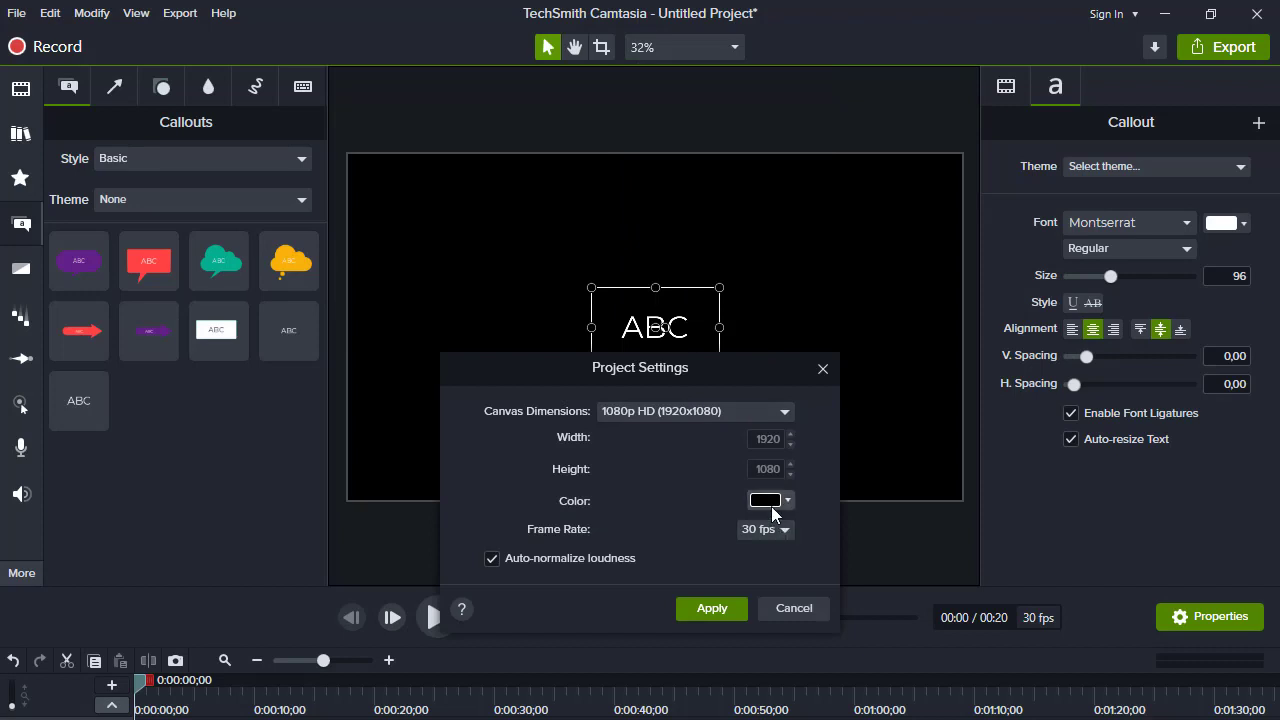
Change the project's canvas color to a light pinkish grey and apply the project settings
left_click(787, 500)
left_click_drag(677, 591, 677, 607)
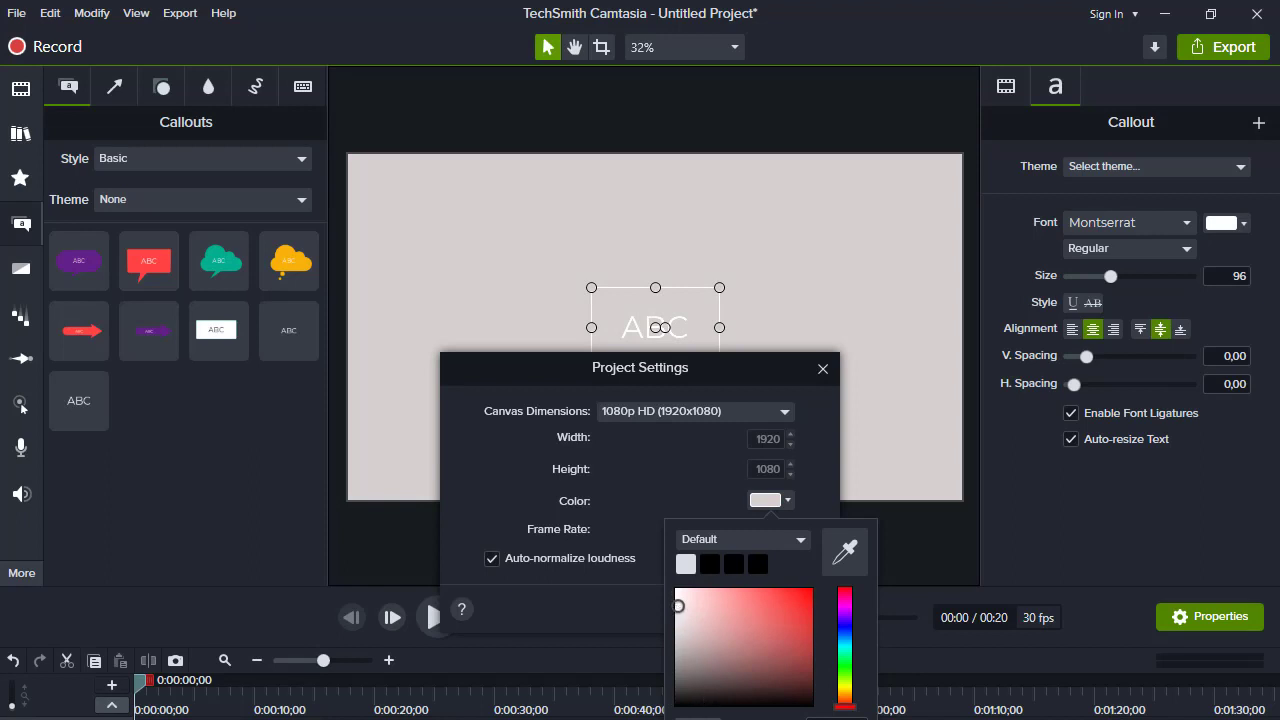
left_click(712, 615)
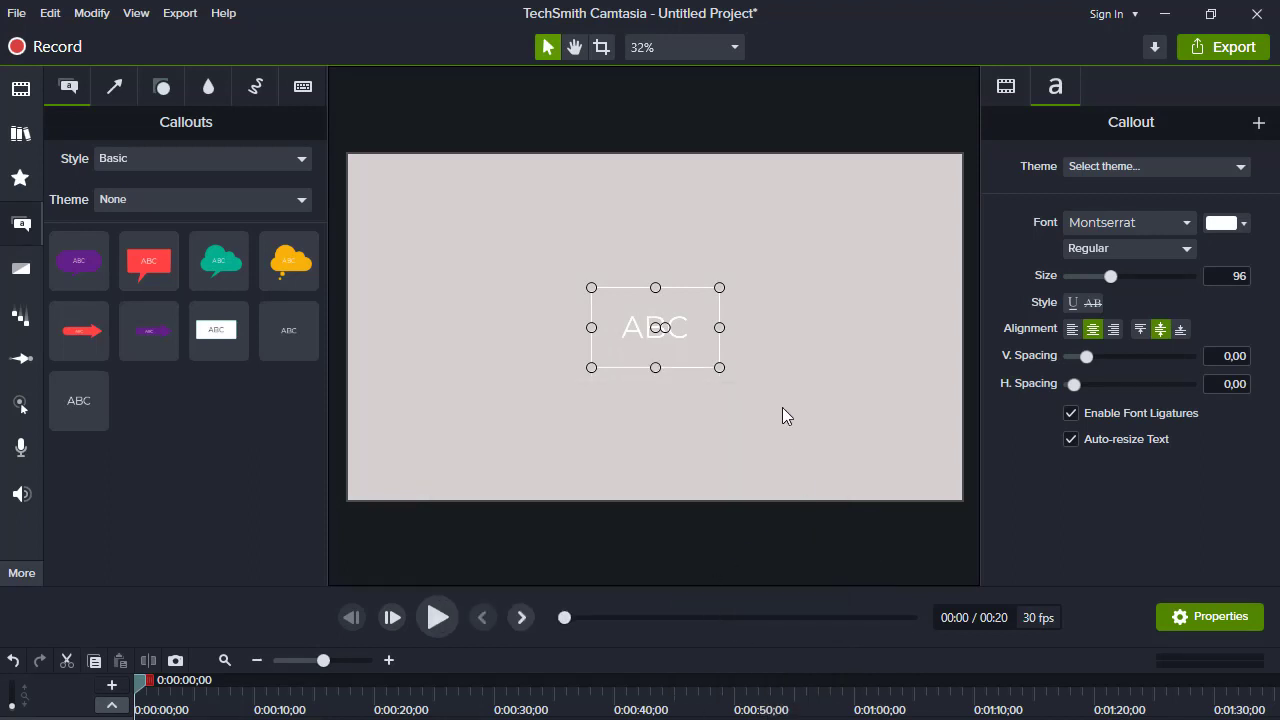
Enlarge the ABC text callout to nearly the full canvas width and the full canvas height
left_click_drag(720, 327, 935, 327)
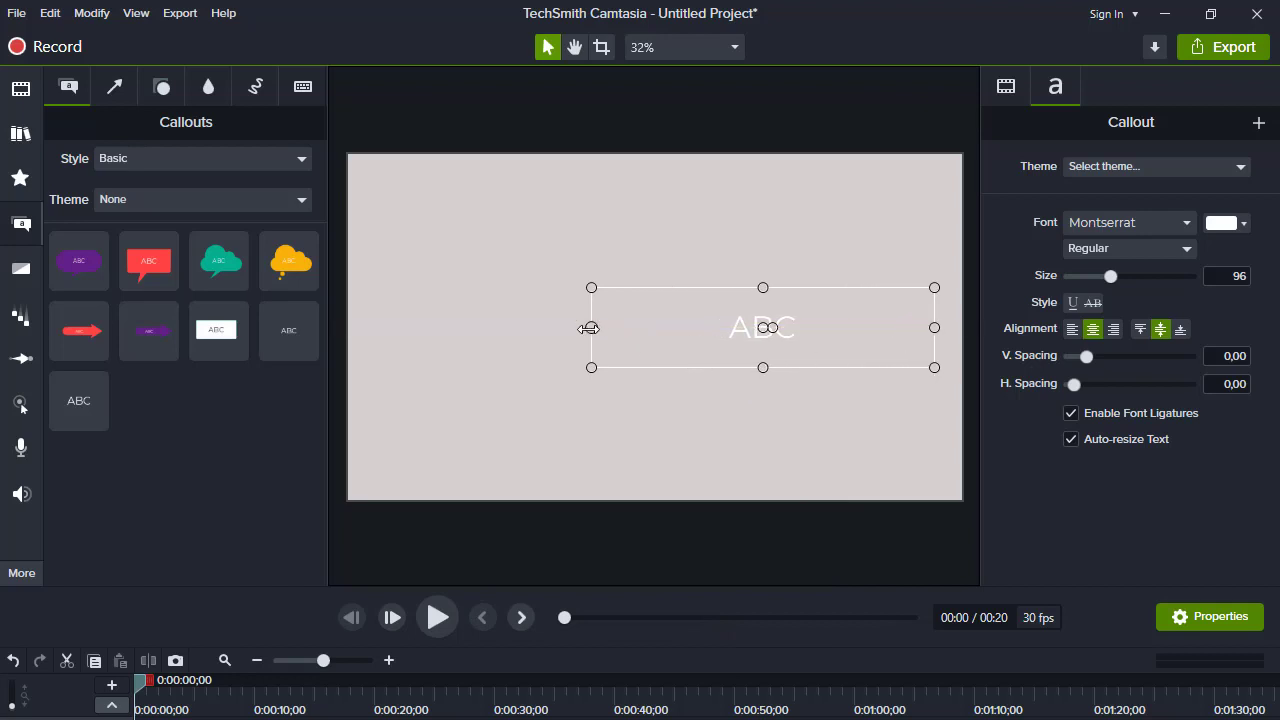
left_click_drag(589, 327, 378, 330)
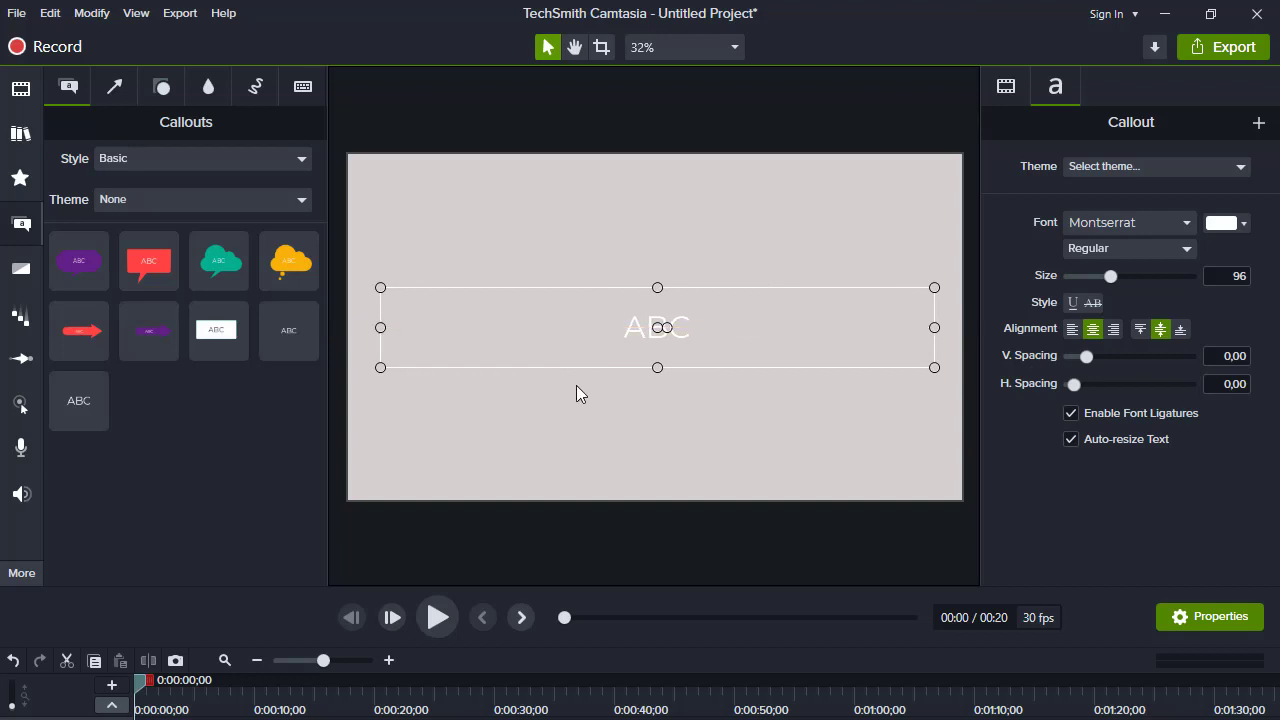
left_click_drag(657, 367, 657, 500)
left_click_drag(658, 288, 645, 156)
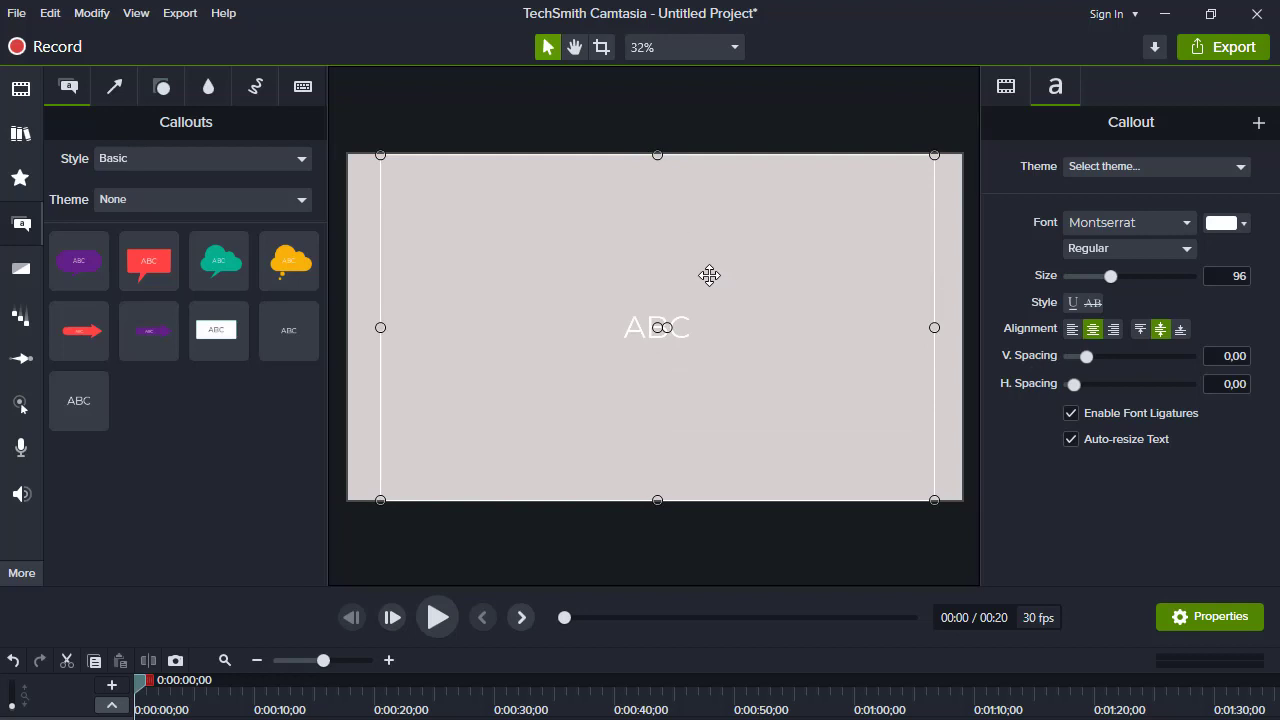
Replace the callout's placeholder text with "Hallo kawan-kawan semua"
double_click(651, 328)
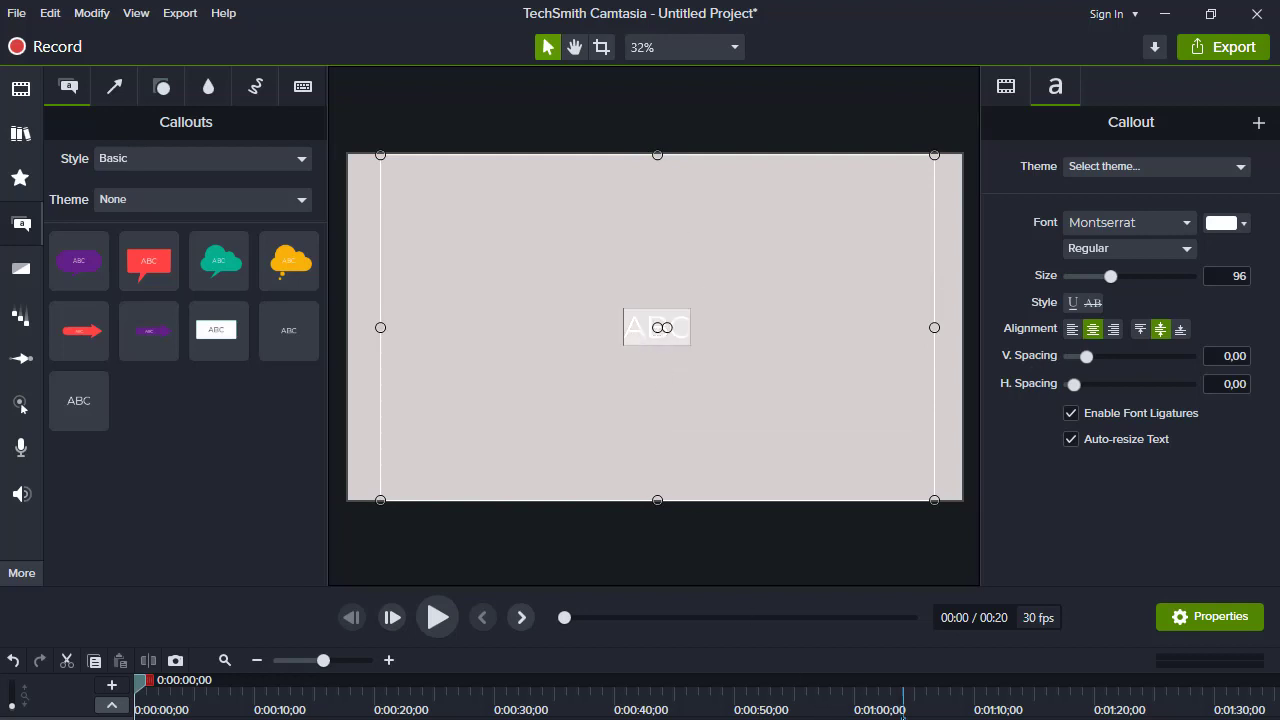
type("Hallo")
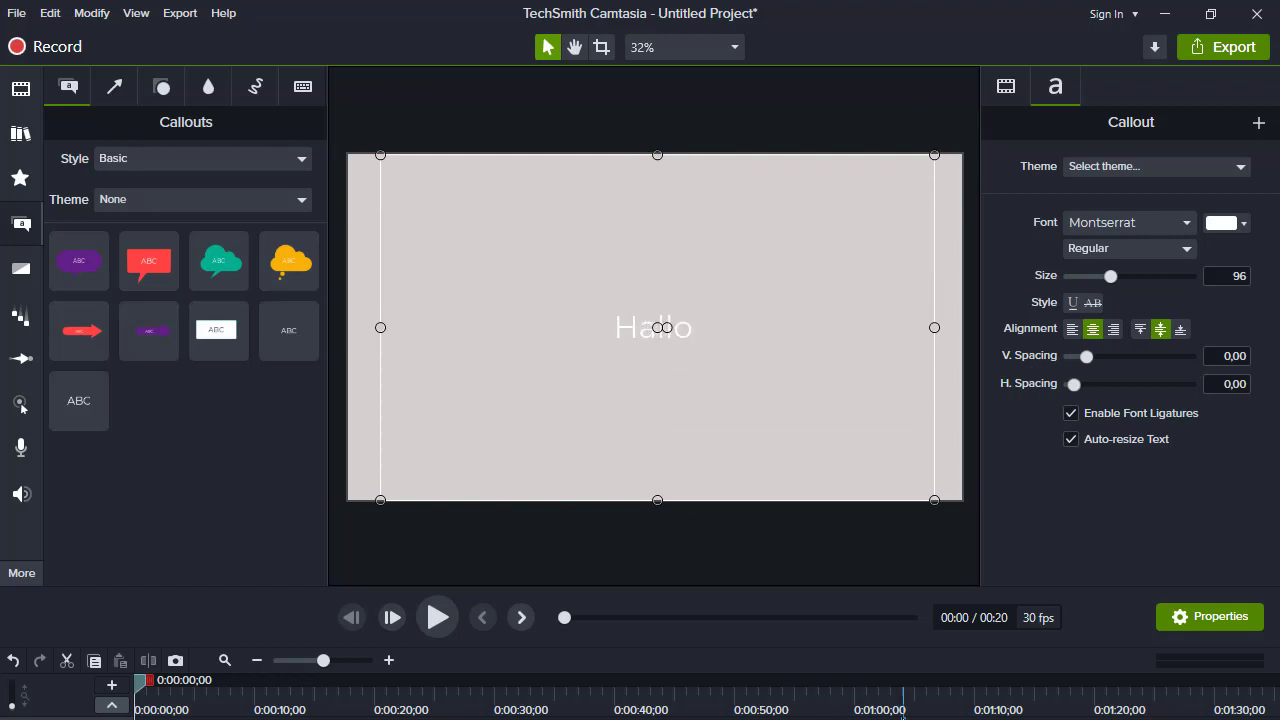
type(" kawan")
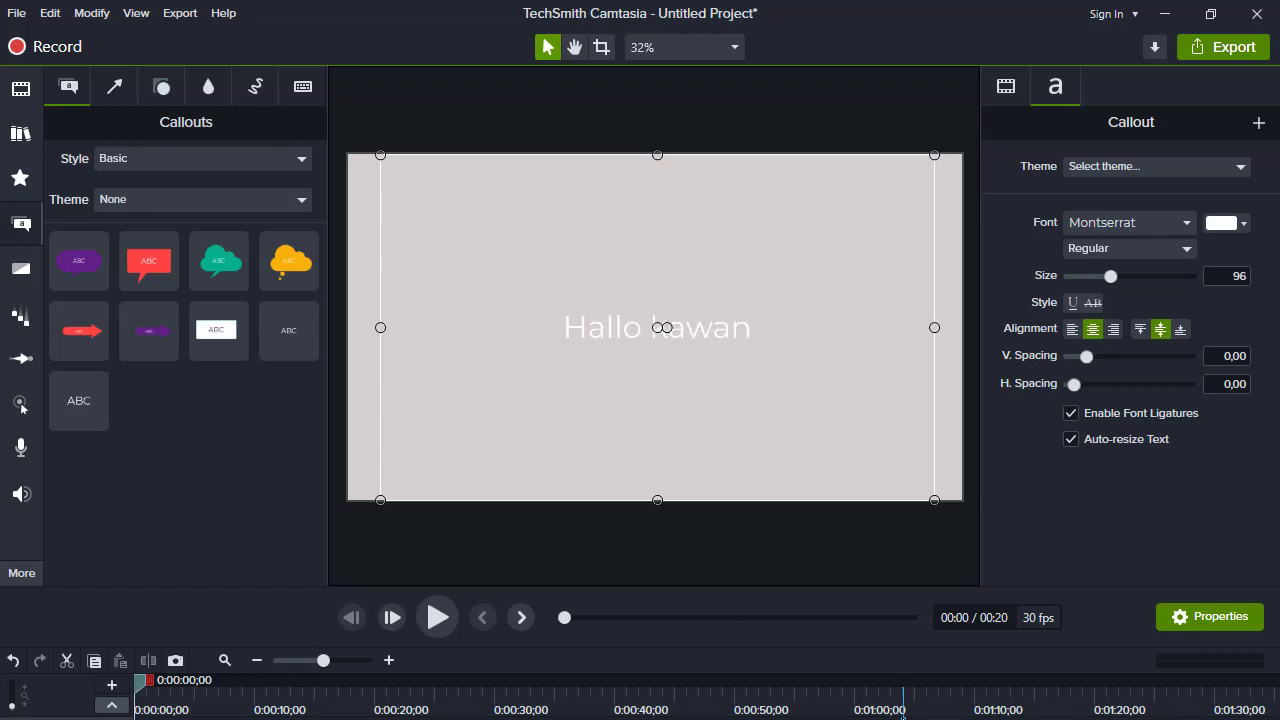
type("-kawan")
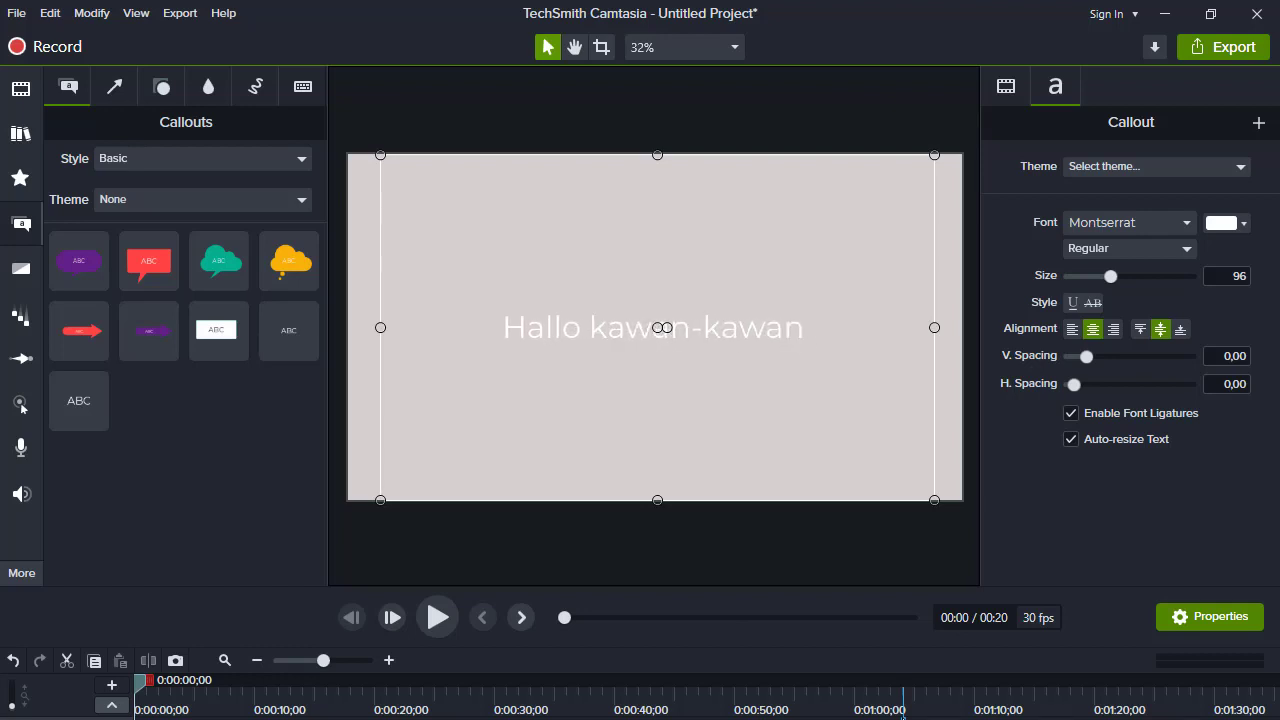
type(" semua")
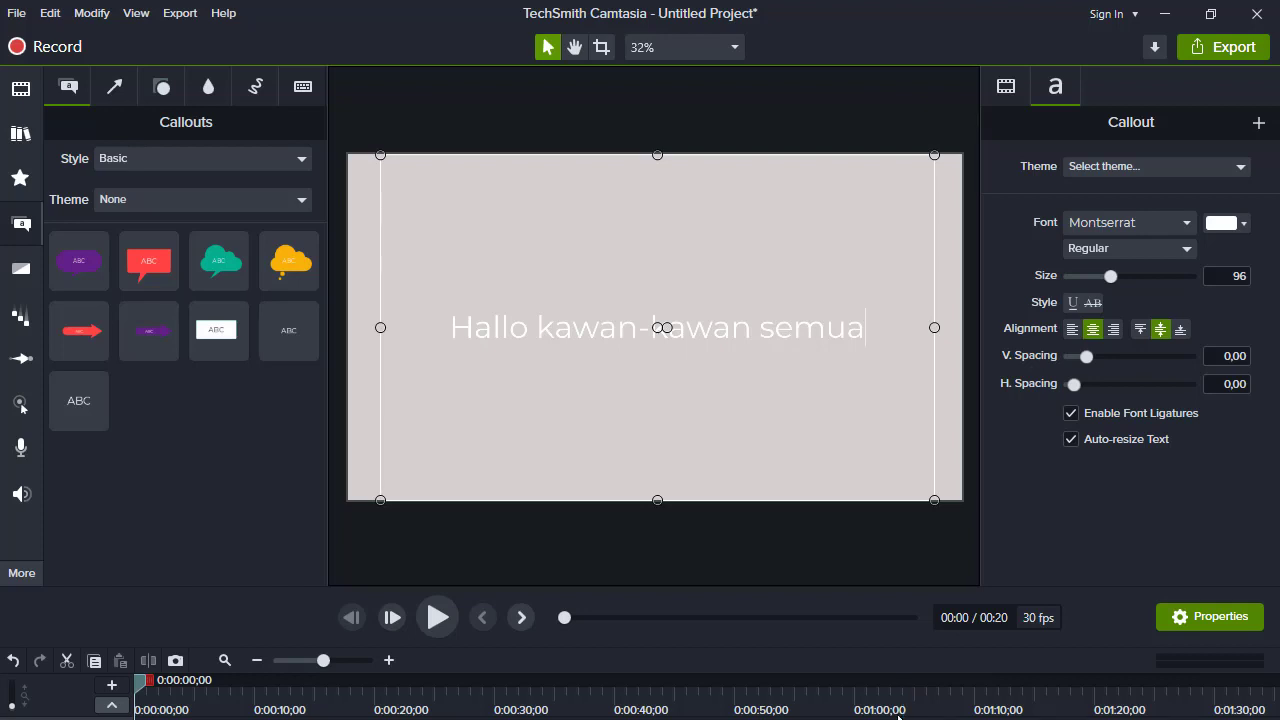
Set the color of the whole callout text to near-black #070707
left_click_drag(450, 330, 863, 320)
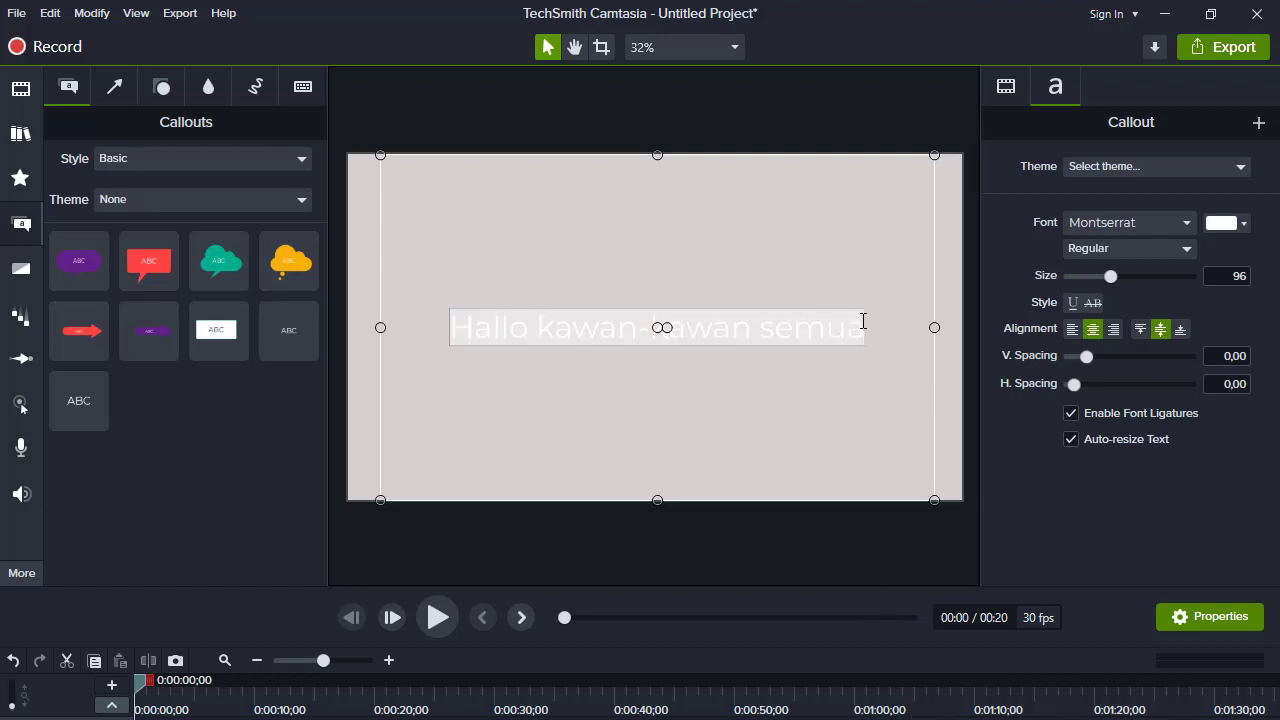
left_click(1227, 223)
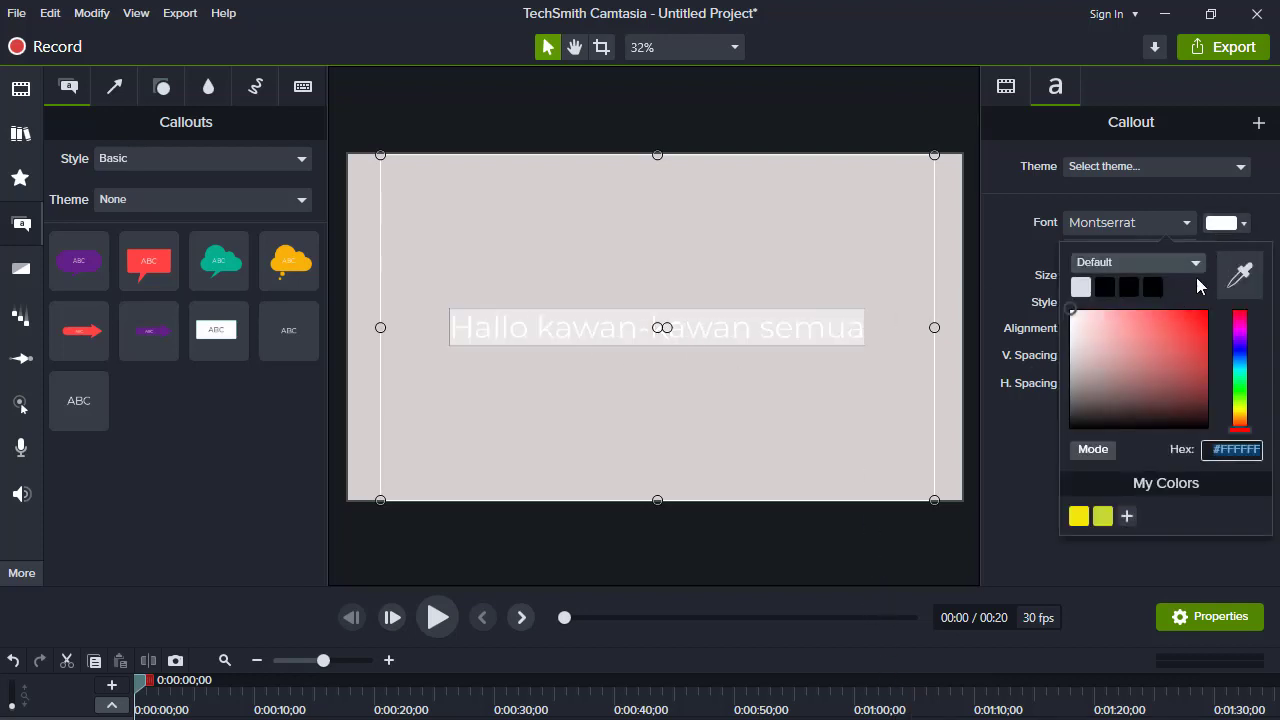
left_click_drag(1079, 425, 1074, 426)
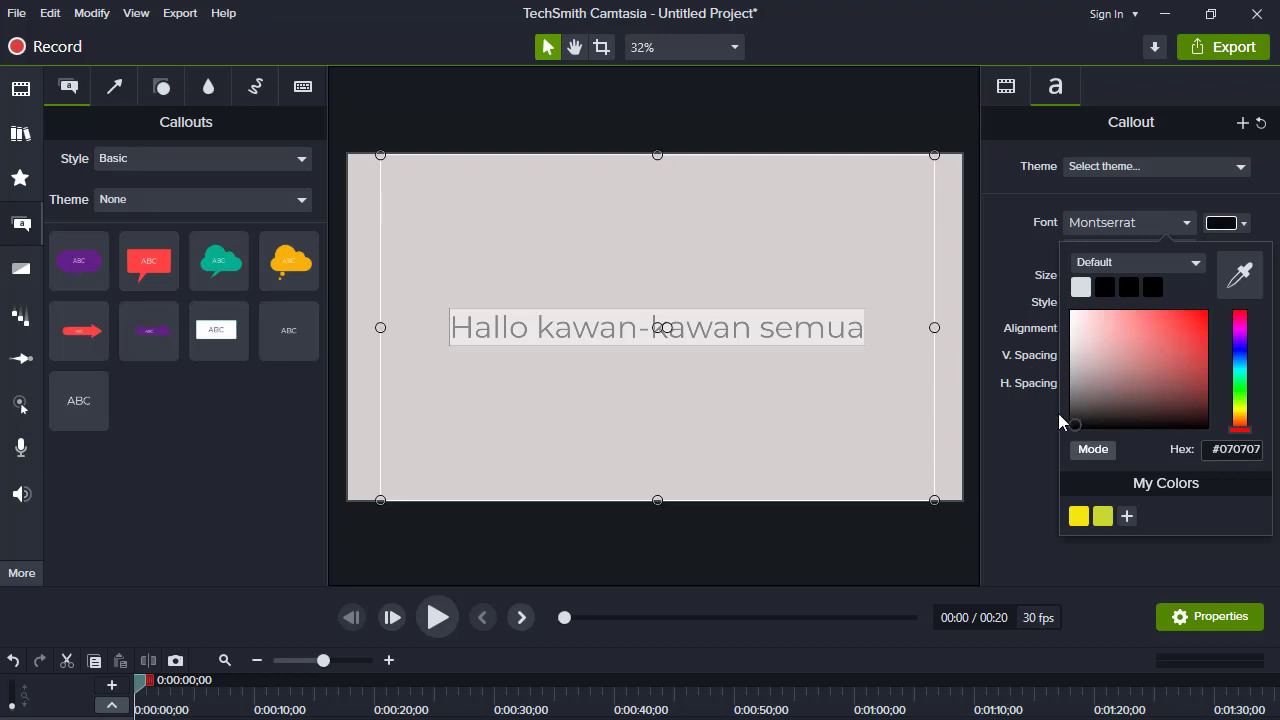
left_click(1188, 228)
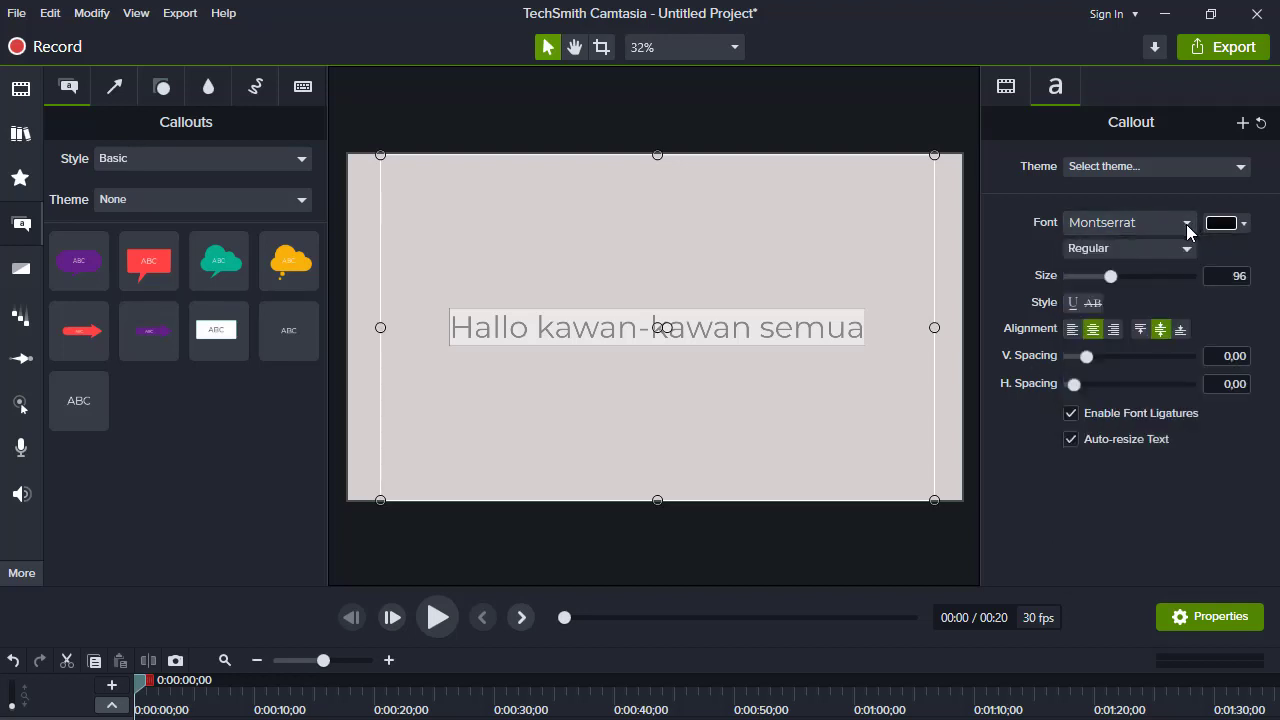
Change the selected callout text's font to Prestige Elite
left_click(1188, 228)
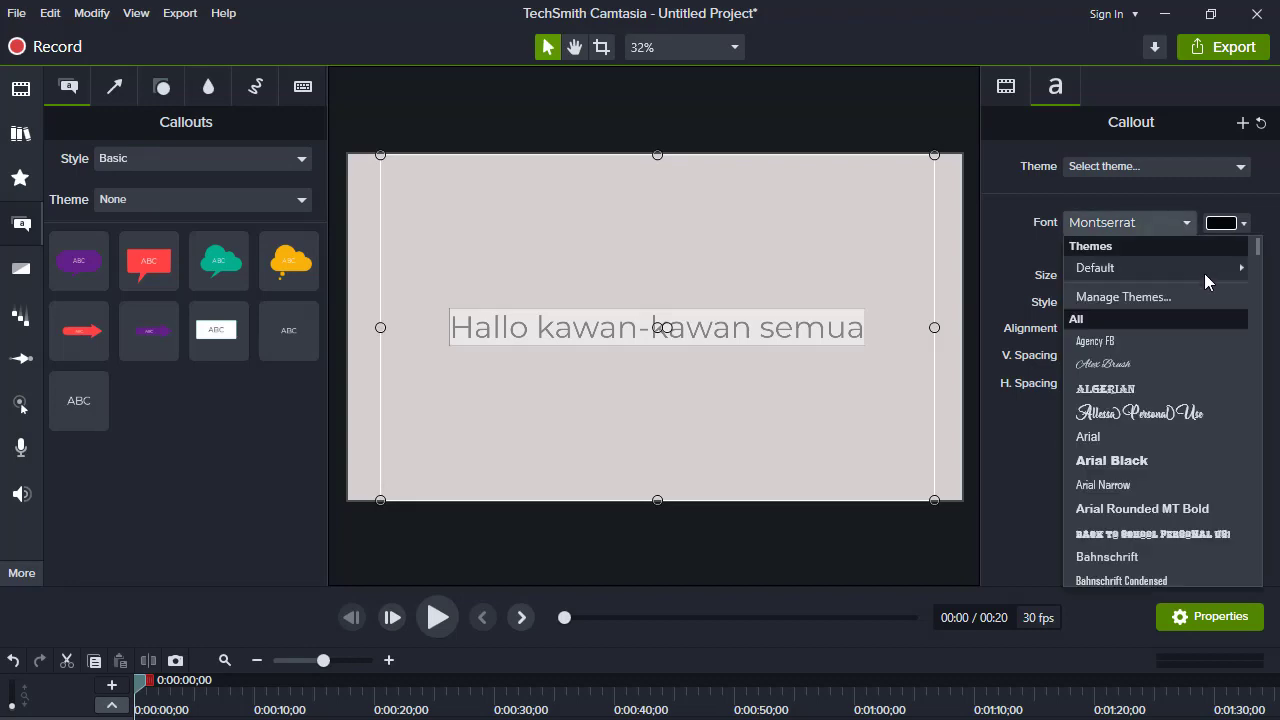
scroll(1262, 275, "down", 3)
scroll(1262, 280, "down", 5)
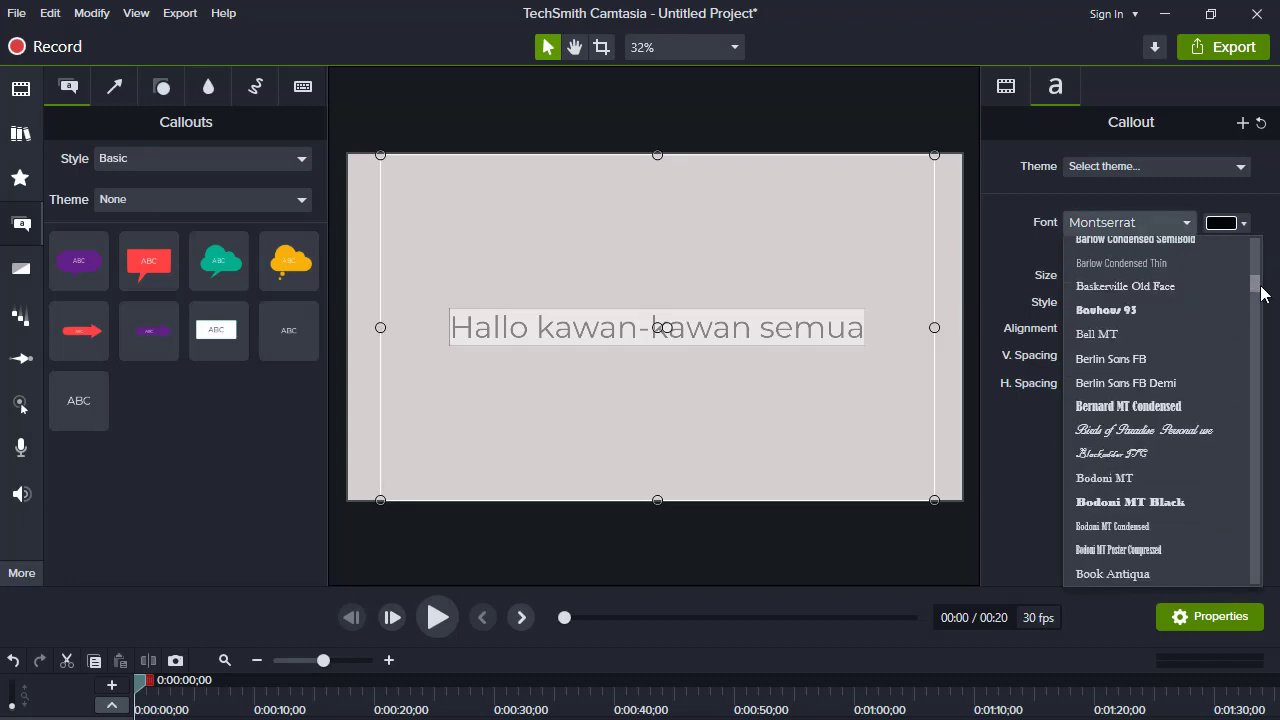
left_click_drag(1262, 293, 1242, 468)
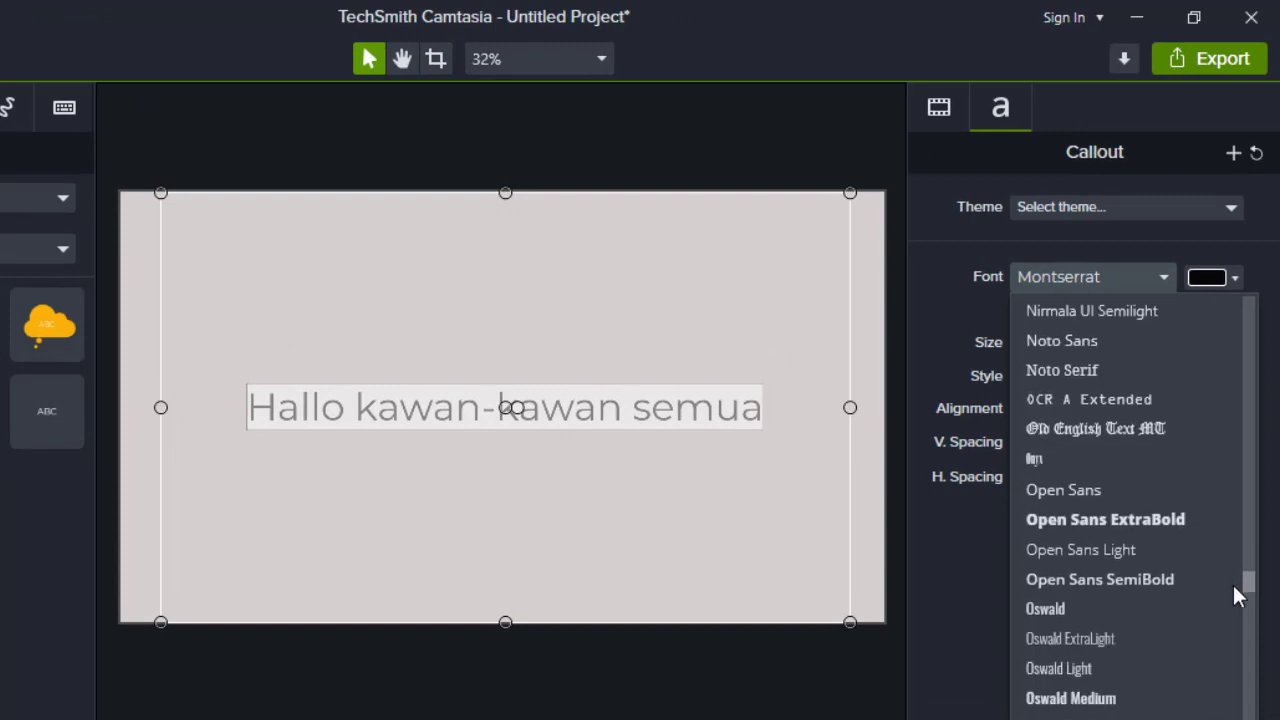
left_click_drag(1233, 586, 1232, 604)
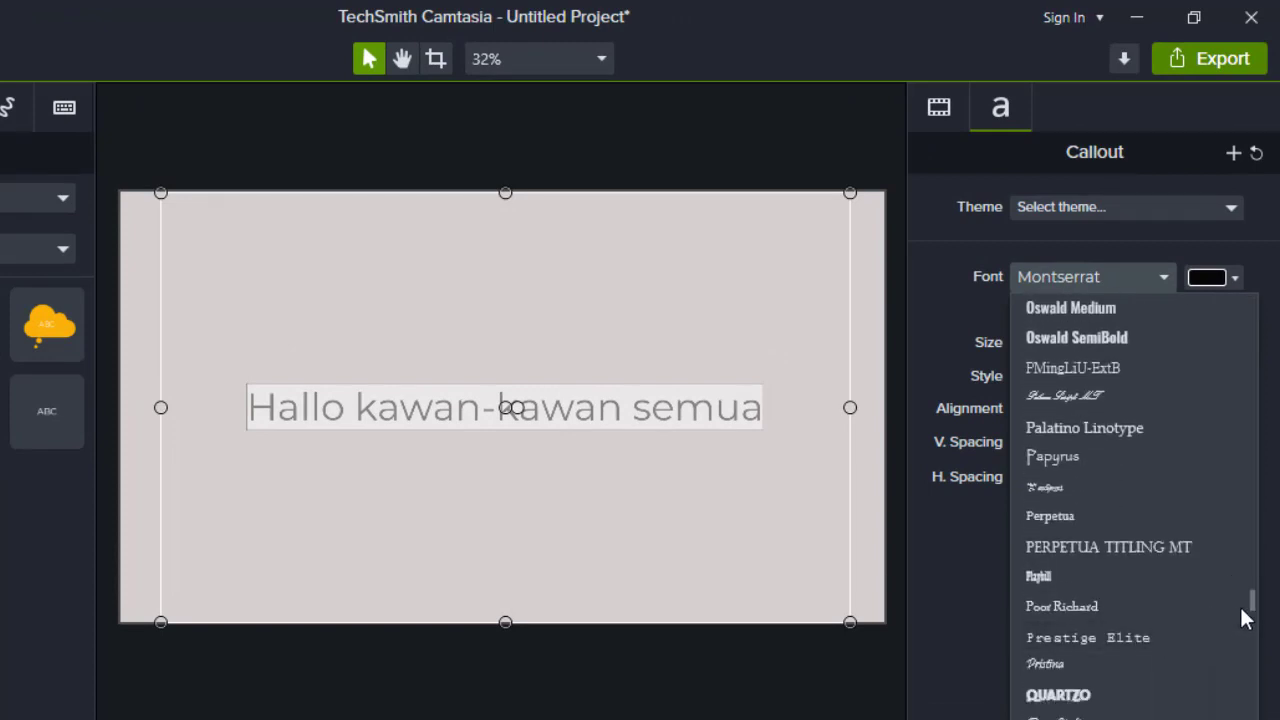
scroll(1246, 616, "down", 4)
scroll(1250, 615, "up", 3)
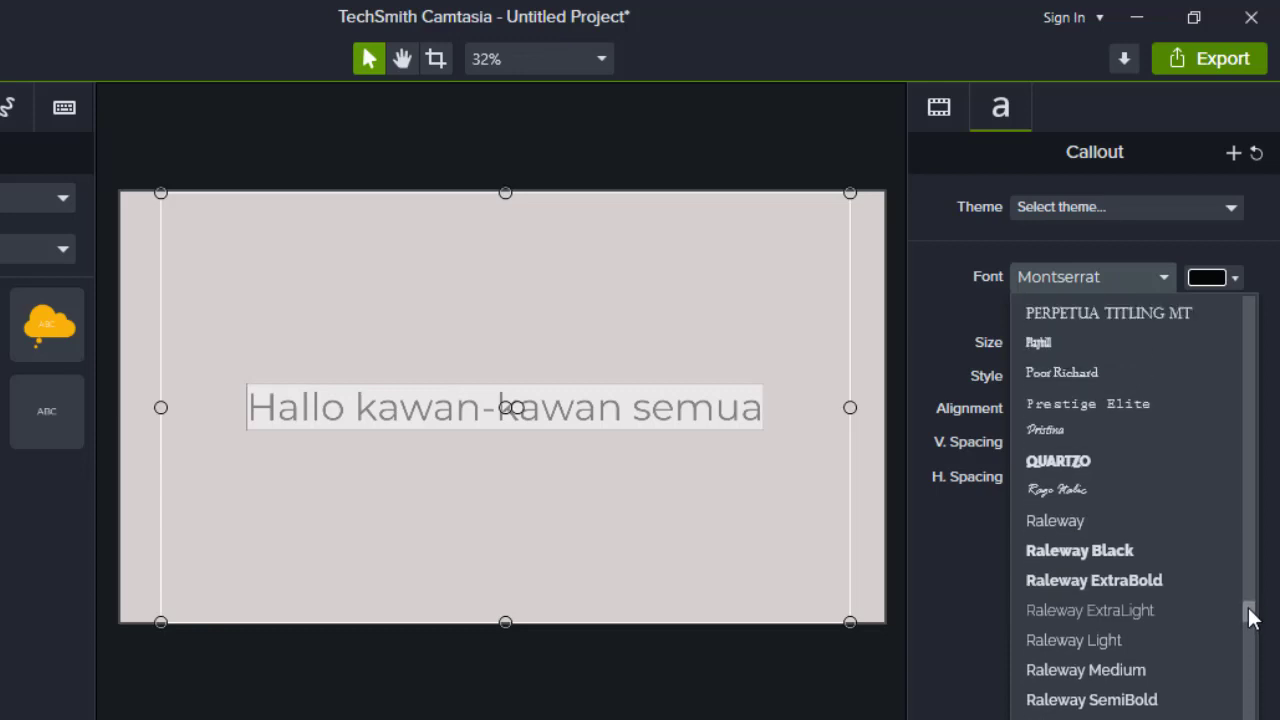
left_click(1157, 406)
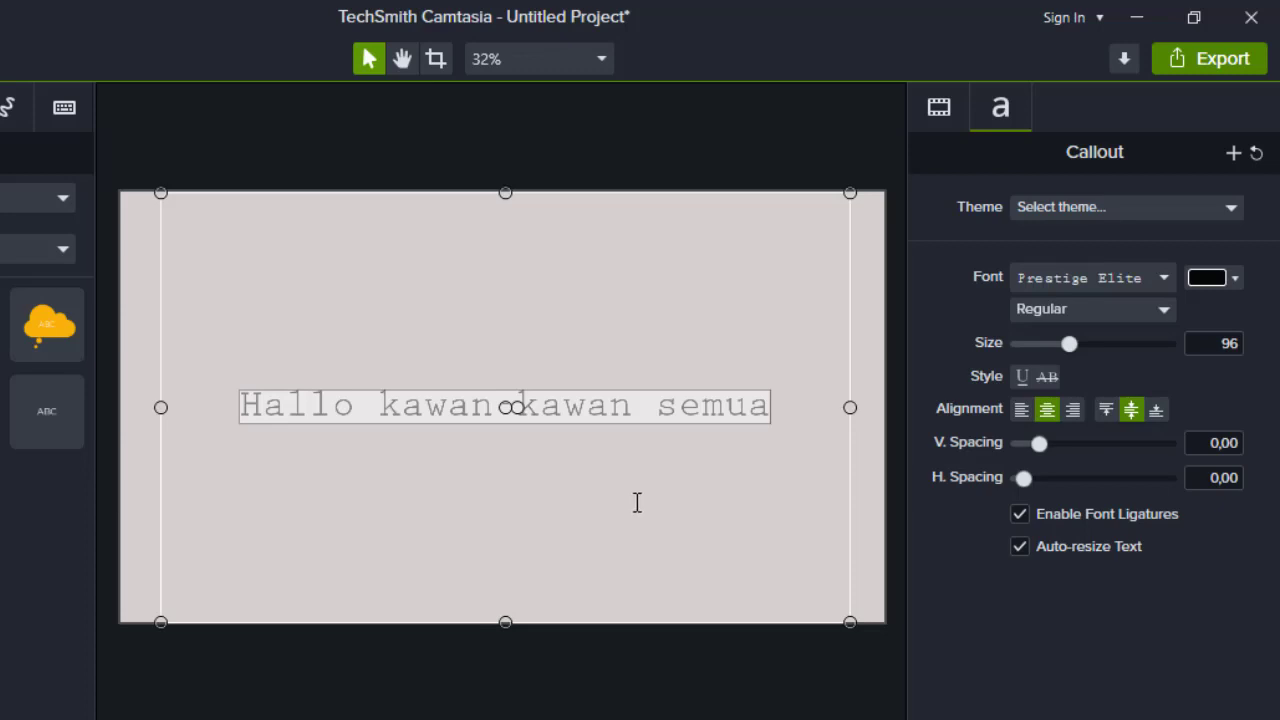
Switch to File Explorer, open the Prestige_Elite folder and select its prestige and readme files
key("alt+Tab")
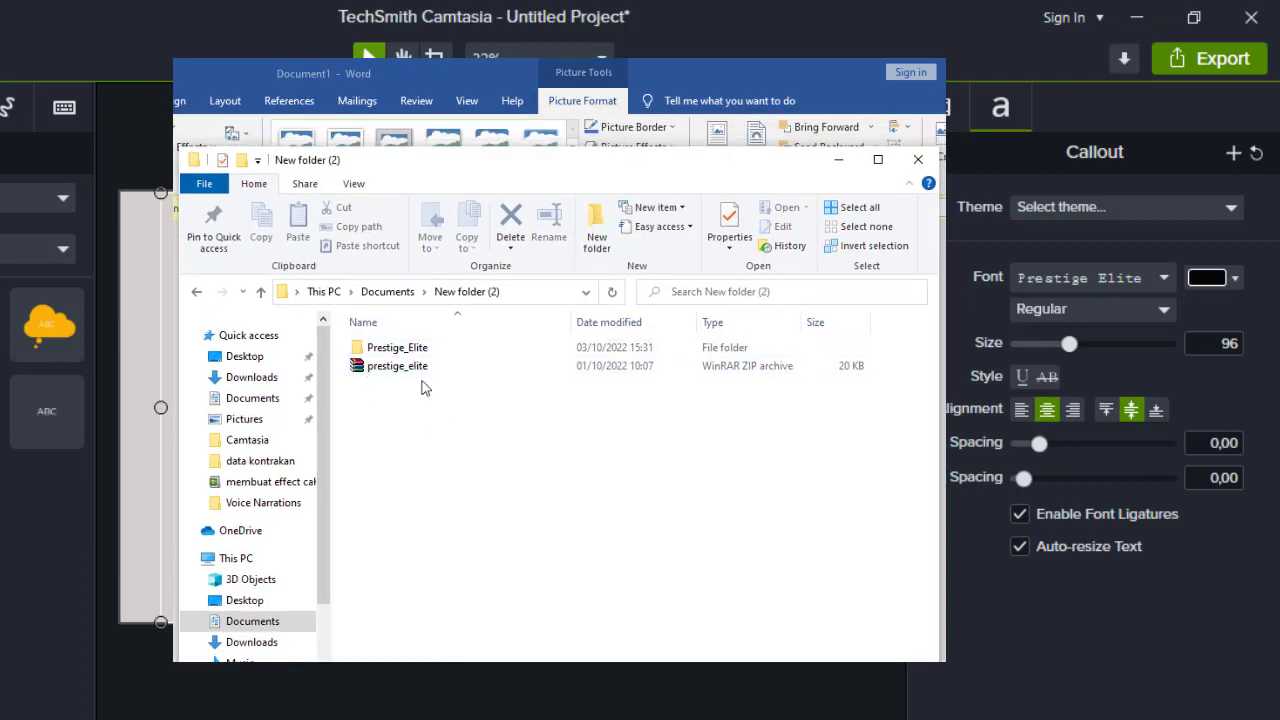
double_click(400, 348)
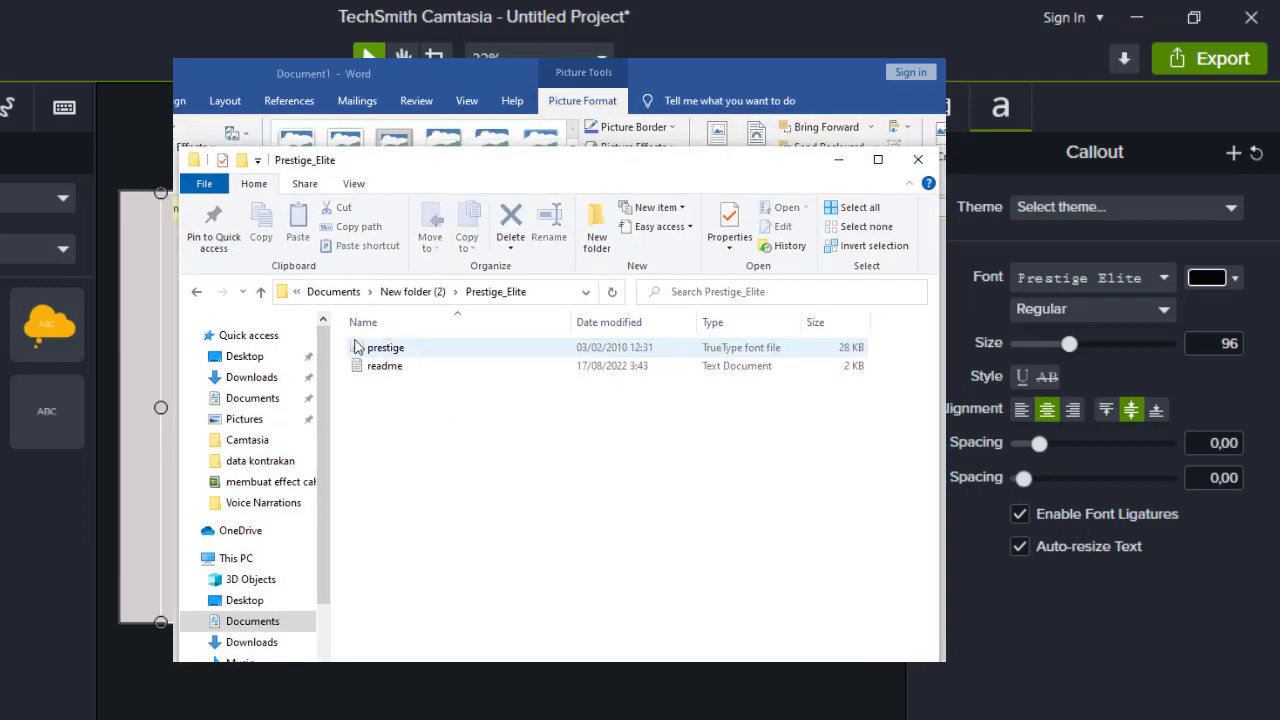
left_click_drag(371, 378, 420, 340)
right_click(410, 358)
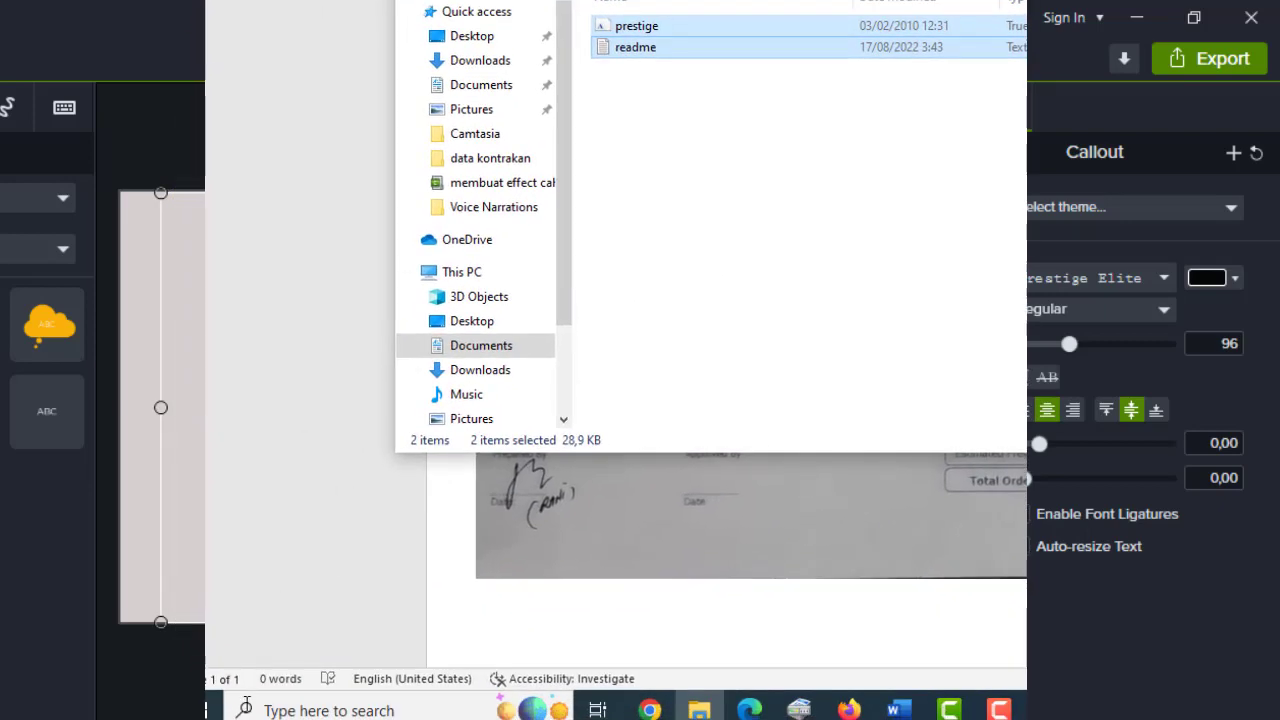
Open the Fonts folder from the Windows Control Panel
left_click(250, 706)
key("Escape")
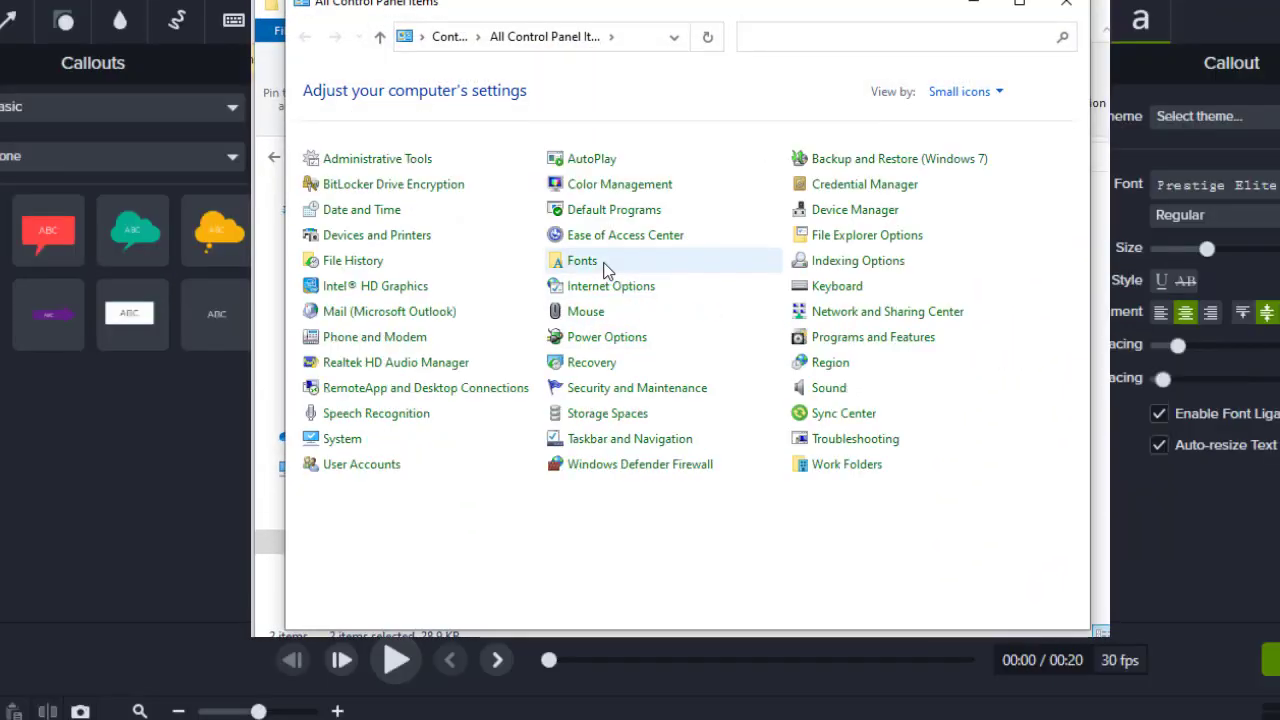
left_click(604, 267)
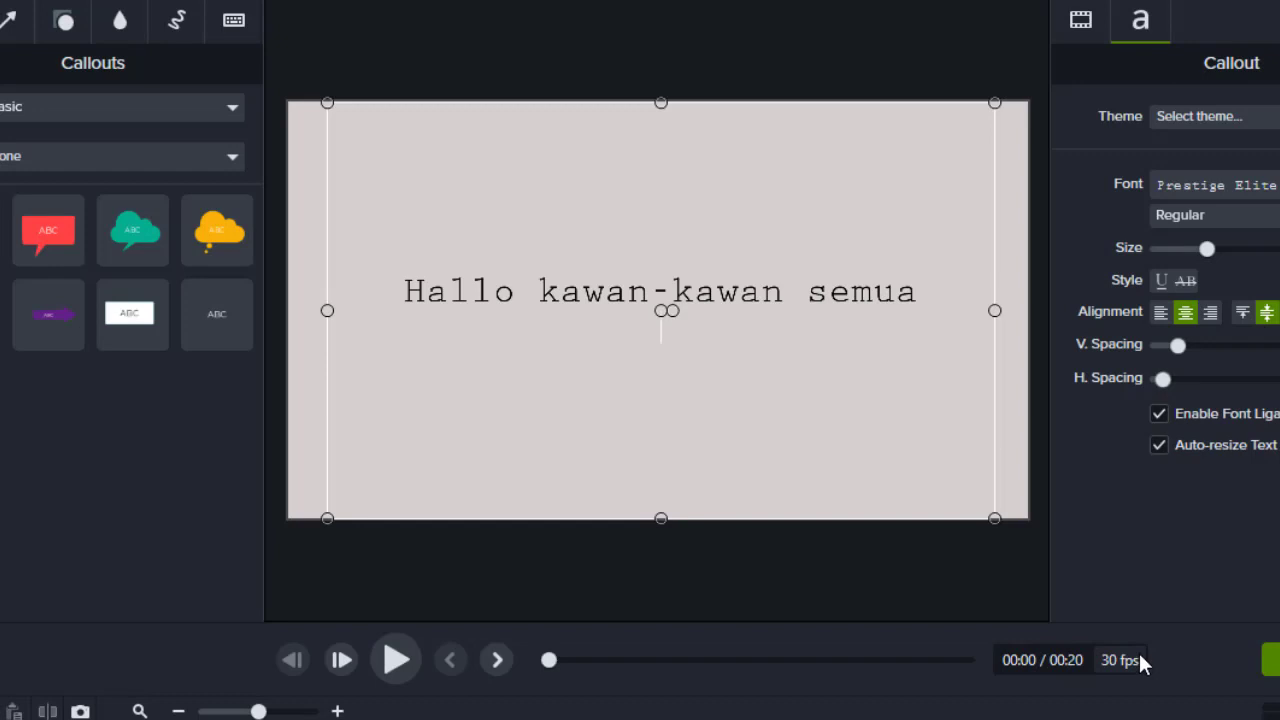
Add the lines "Apa kabar ?" and "Semoga kalian semua baik baik saja" below the callout's greeting
type("Apa kabar ?")
key("Return")
type("S")
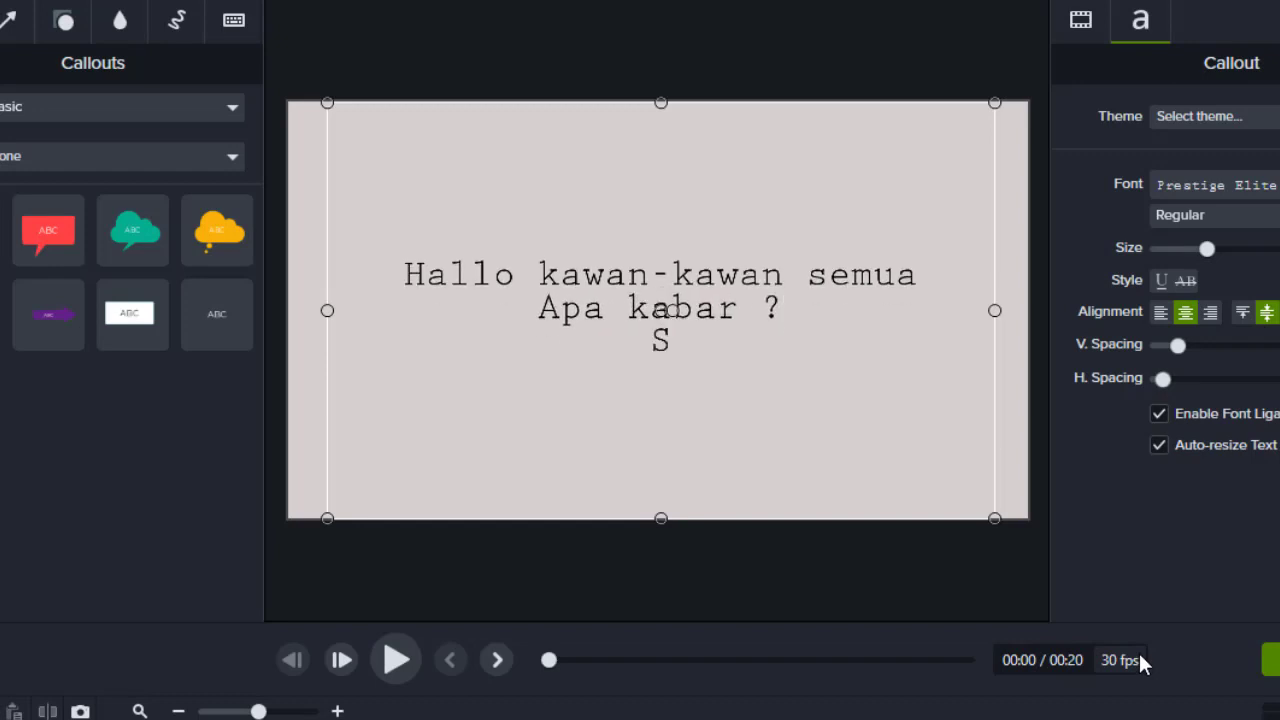
type("emoga kalian se")
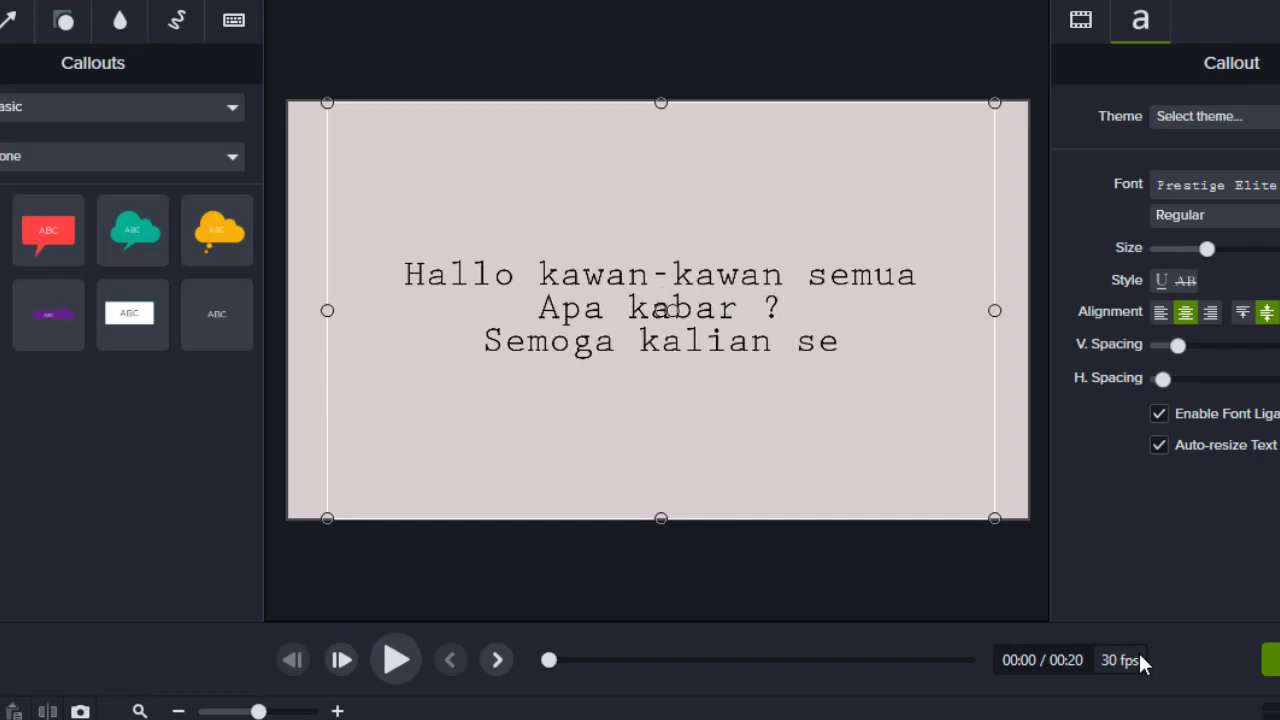
type("mua baik baik saja")
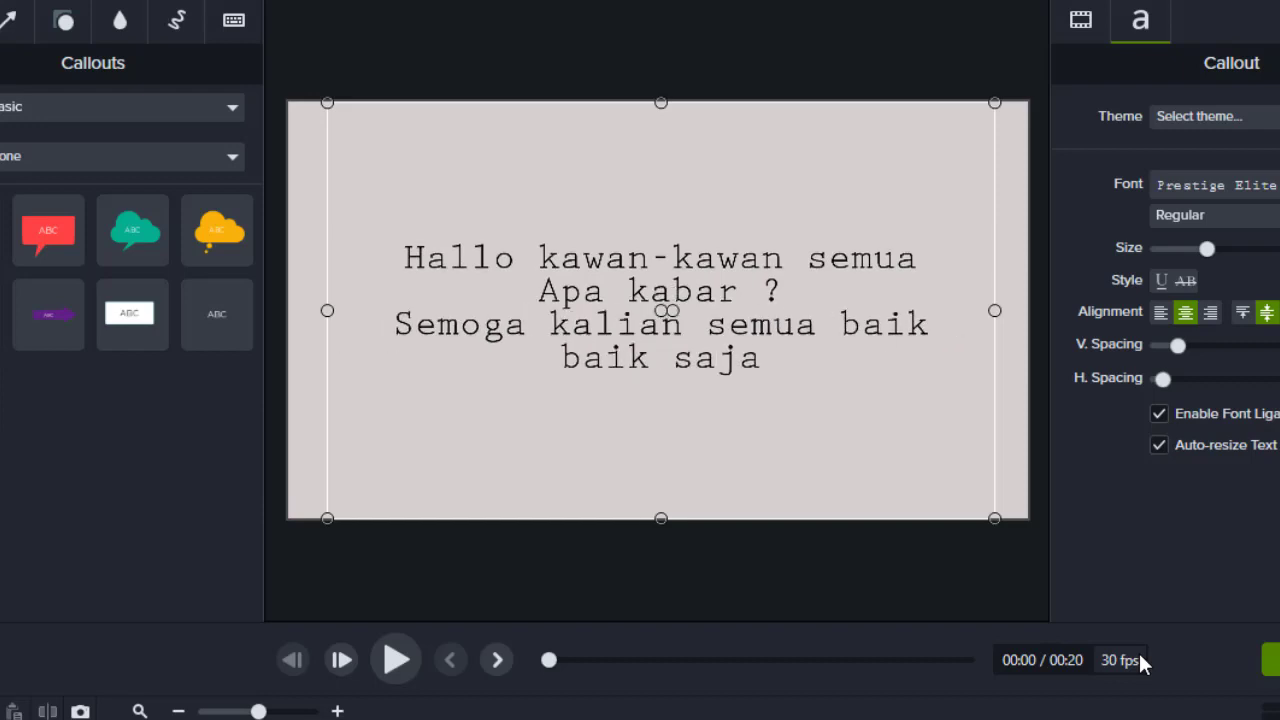
Add the lines "Dalam video ini kita akan belajar" and "membuat teks seperti pada mesin ketik" at the end of the callout text
key("Return")
type("Dalam vid")
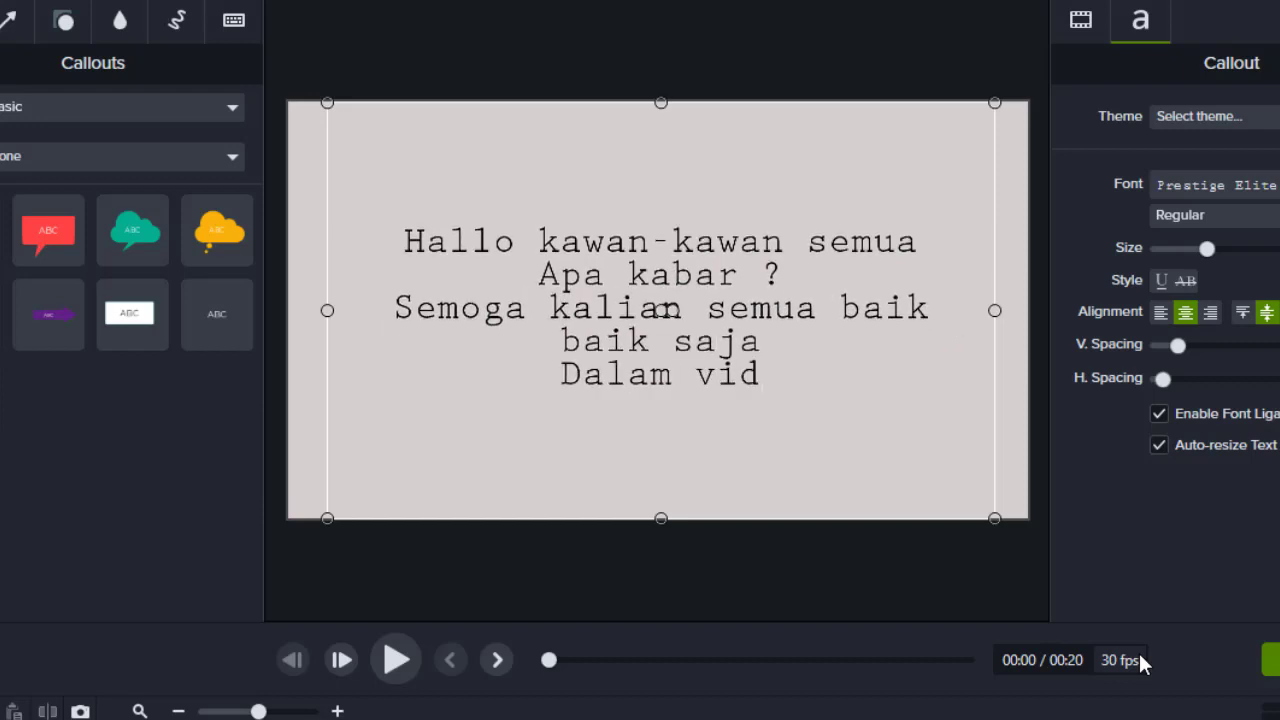
type("eo ini kita ")
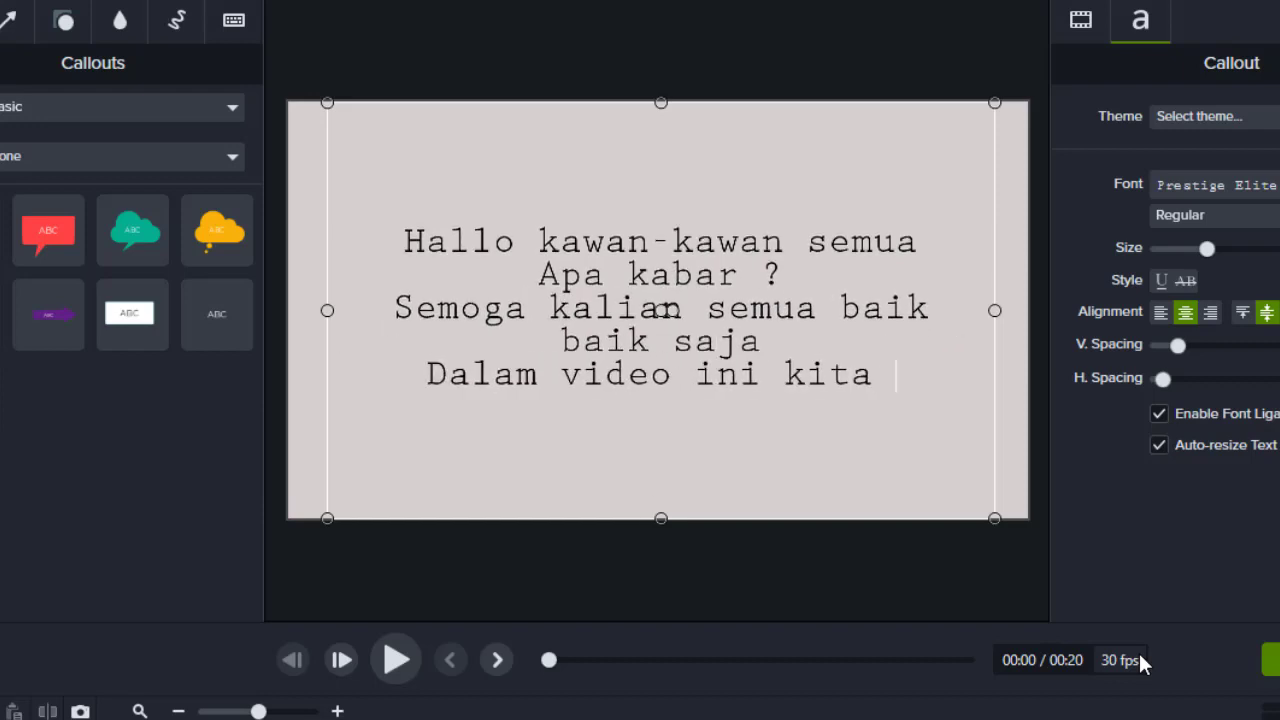
type("akan belajar")
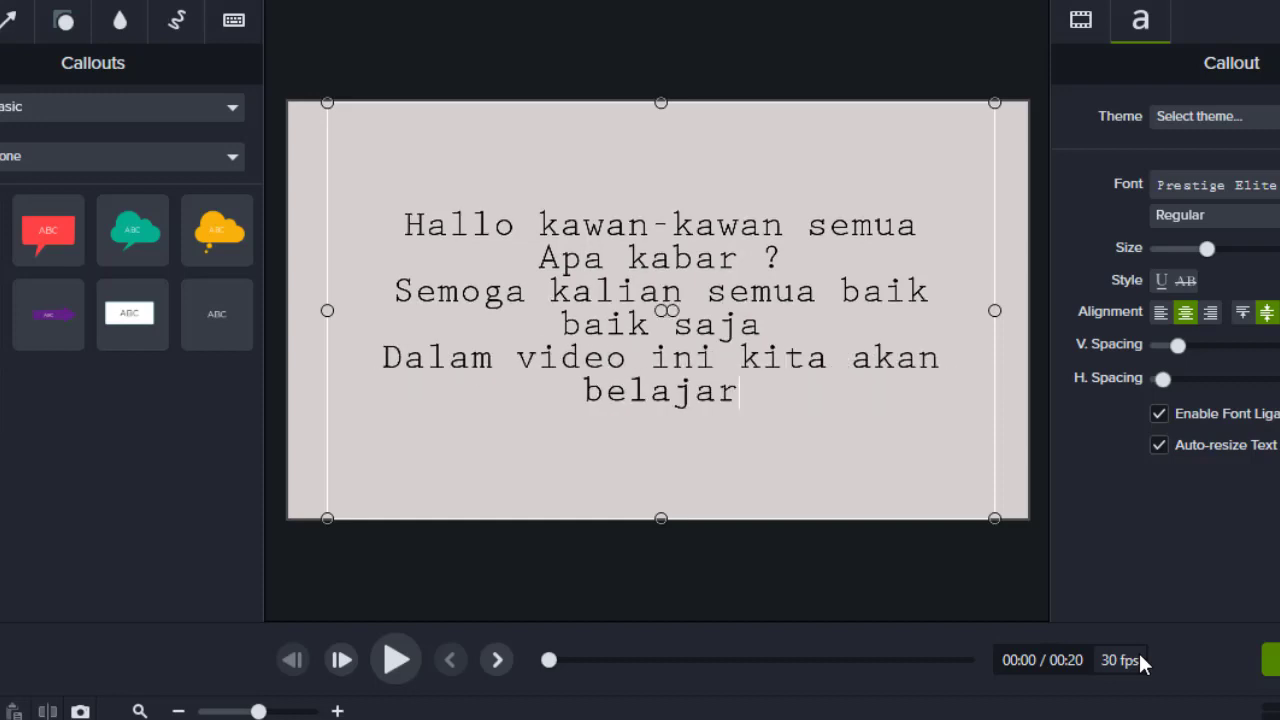
key("Return")
type("membua")
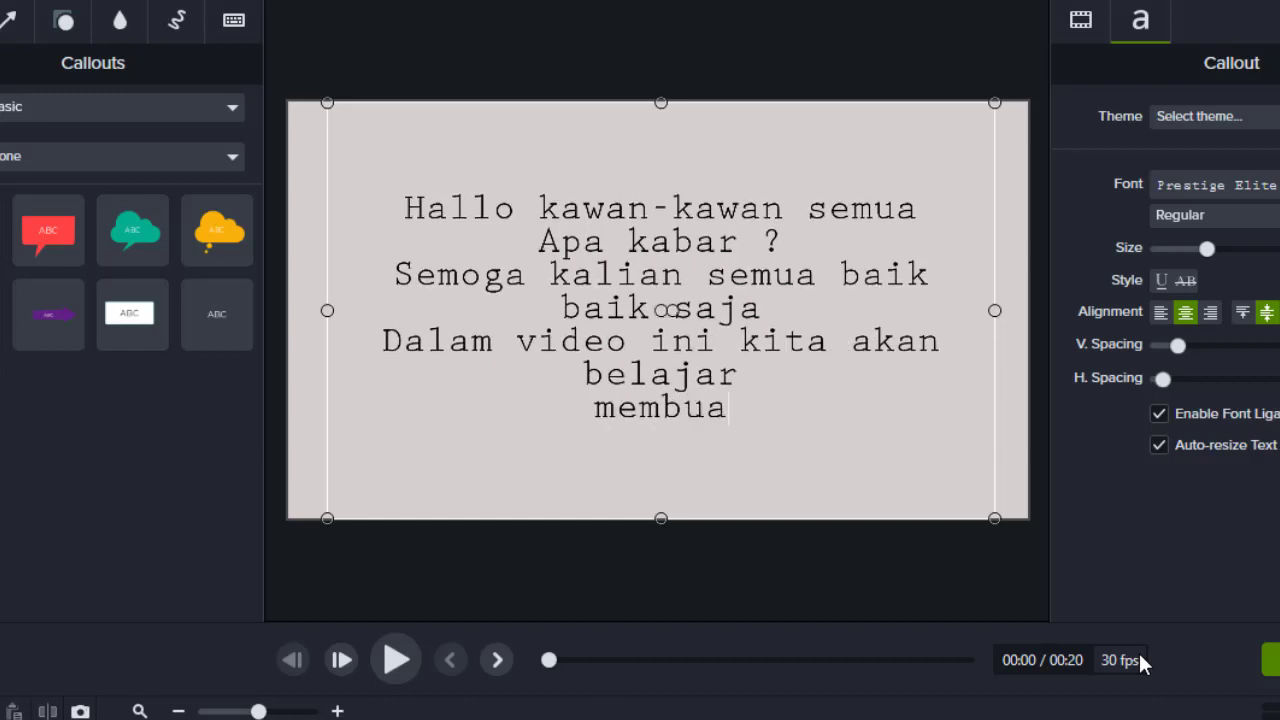
type("t teks seperti p")
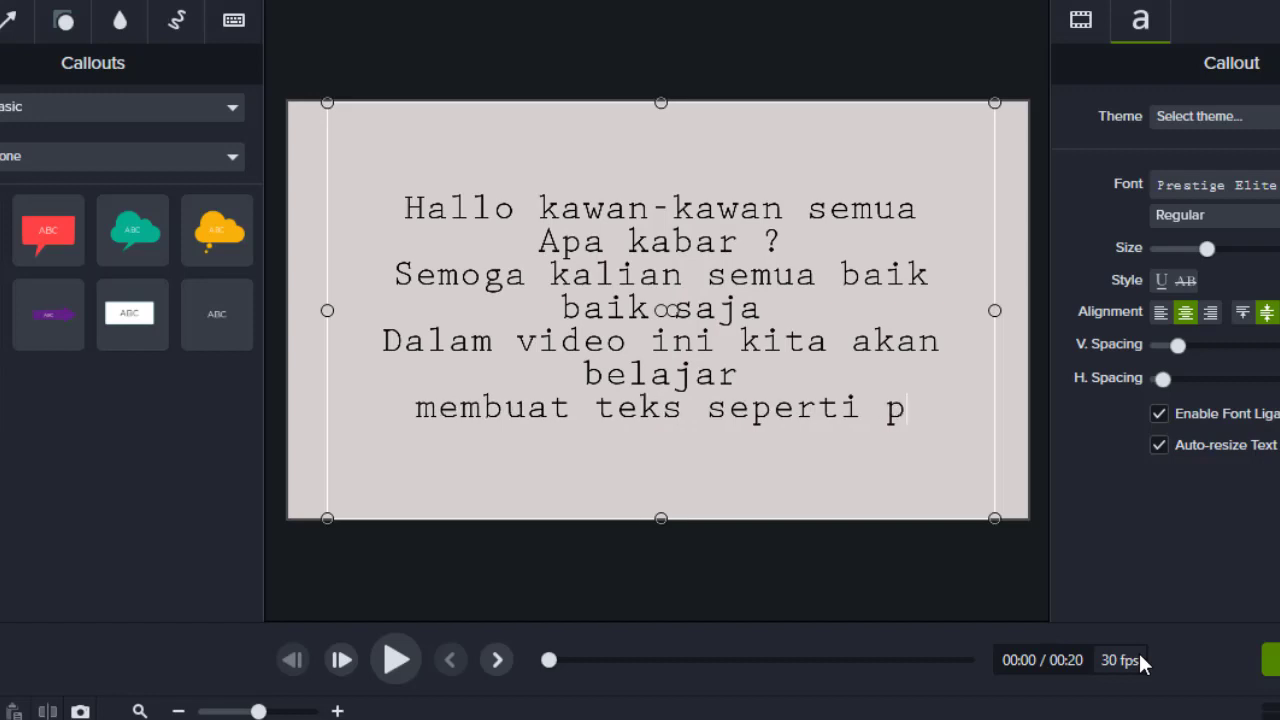
type("ada mesin ketik")
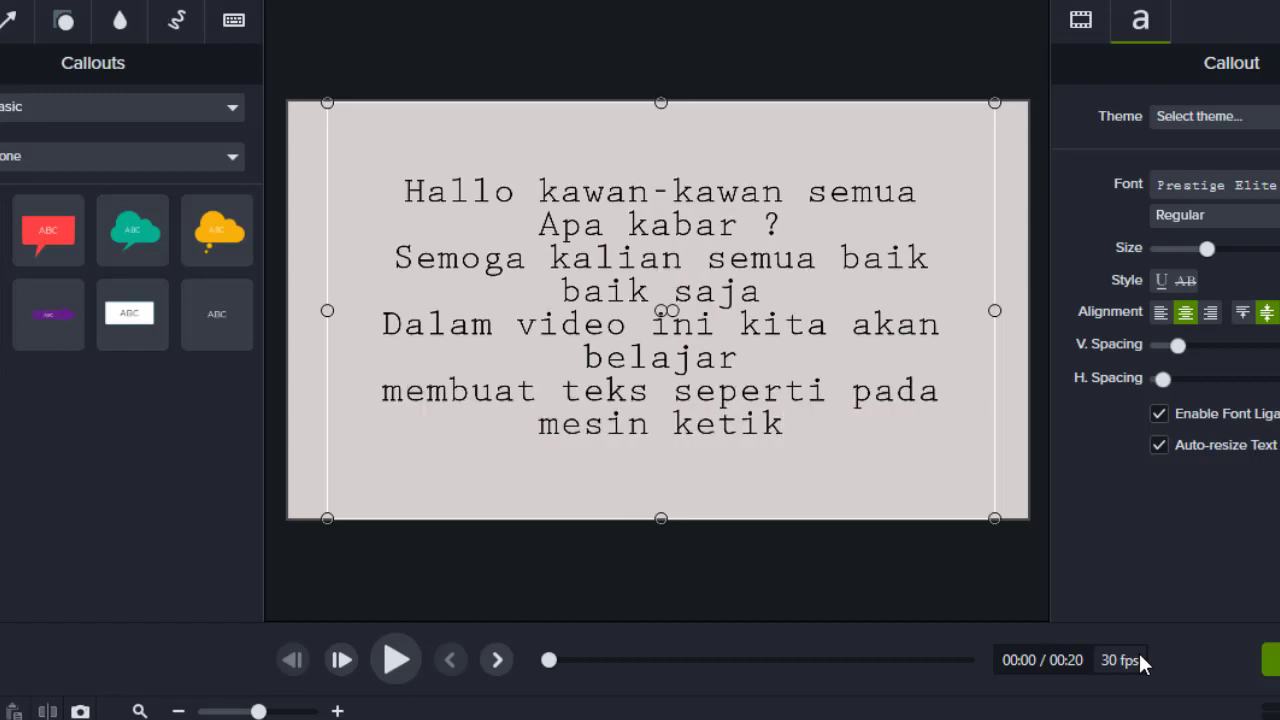
key("Return")
type("ok")
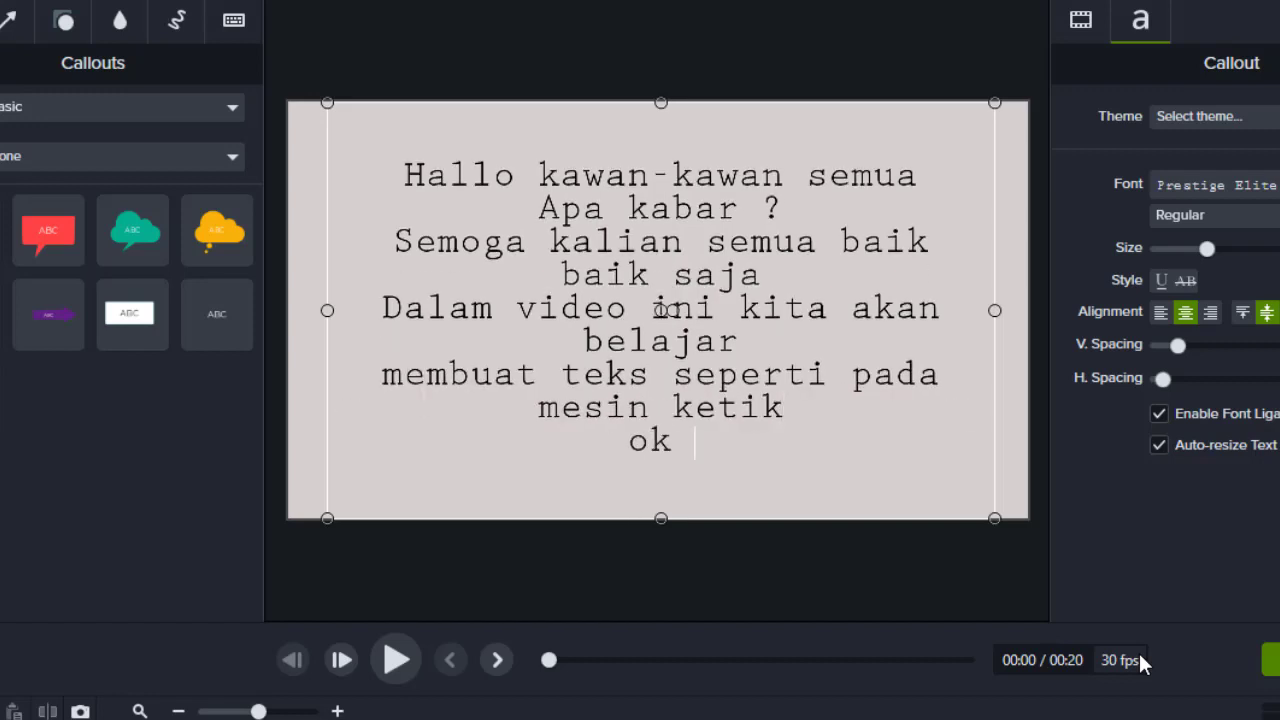
key("BackSpace")
key("BackSpace")
key("BackSpace")
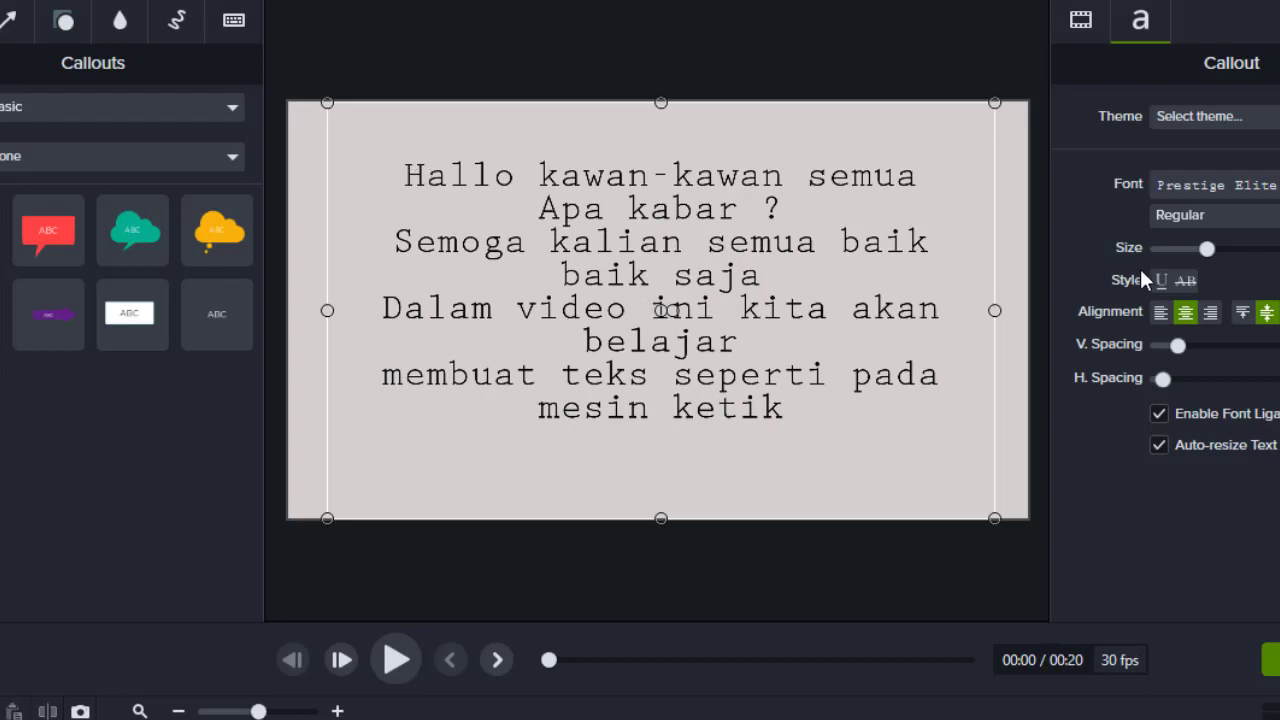
Left-align the callout text and set the font size of all its lines to 80
left_click(1158, 315)
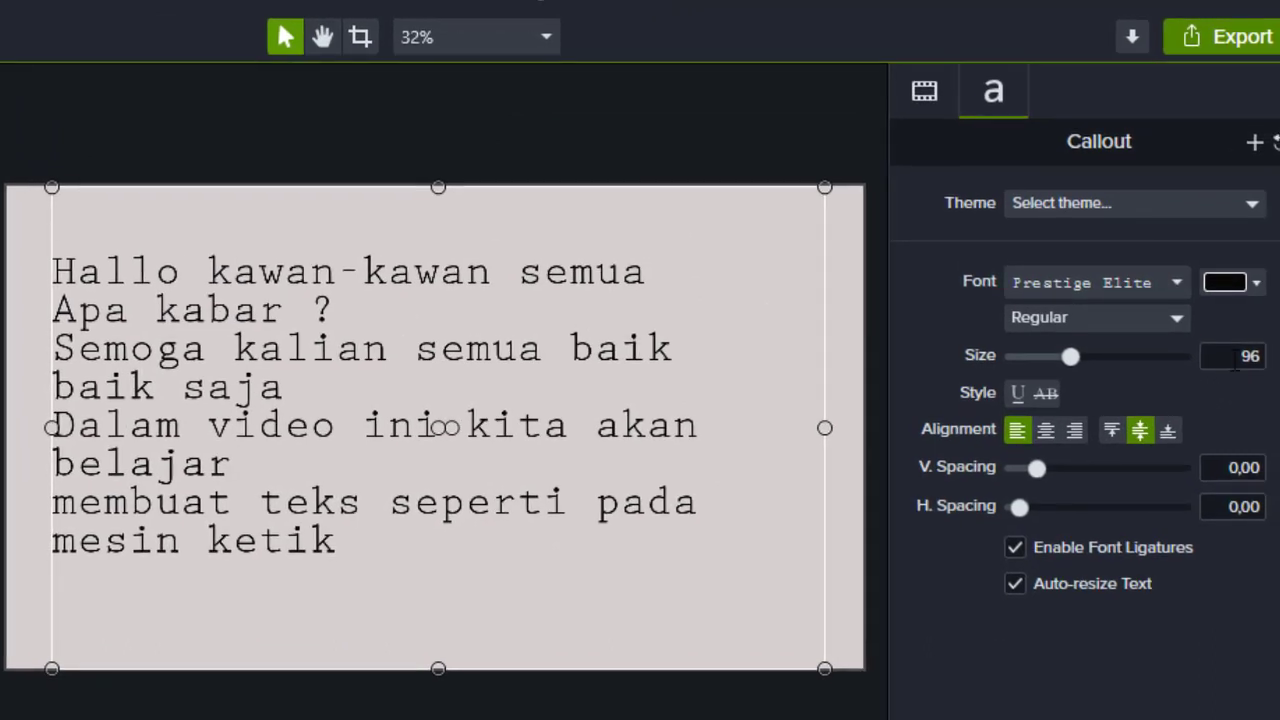
left_click(1235, 360)
key("Escape")
left_click_drag(60, 272, 580, 530)
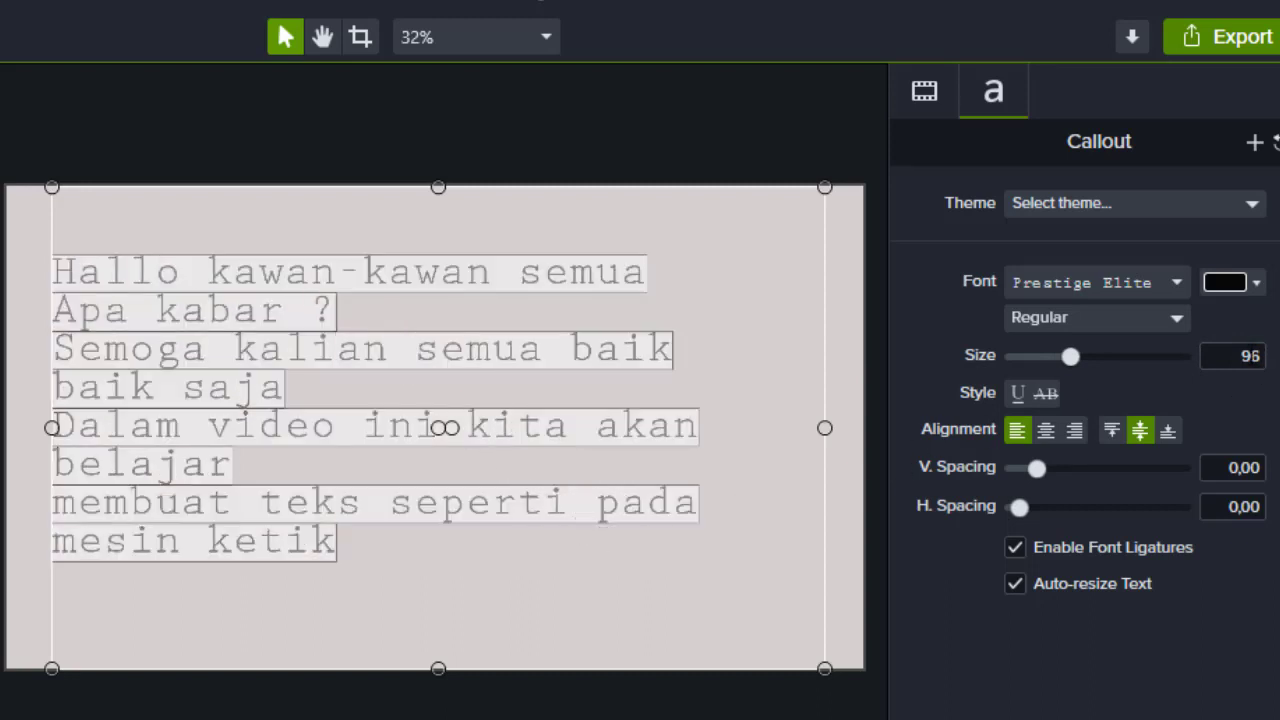
left_click(1232, 356)
type("80")
key("Return")
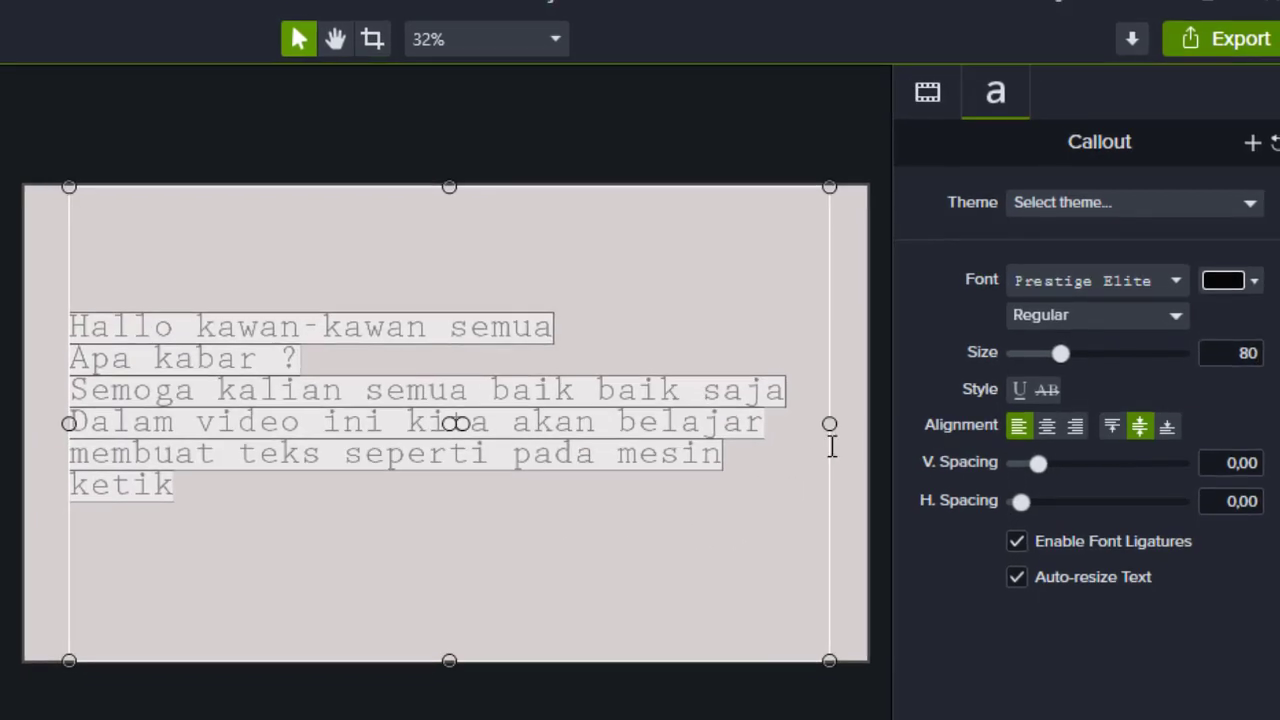
Widen the callout box to about 1781 so "ketik" fits on the last line, and set the font style to Bold
left_click_drag(824, 427, 848, 427)
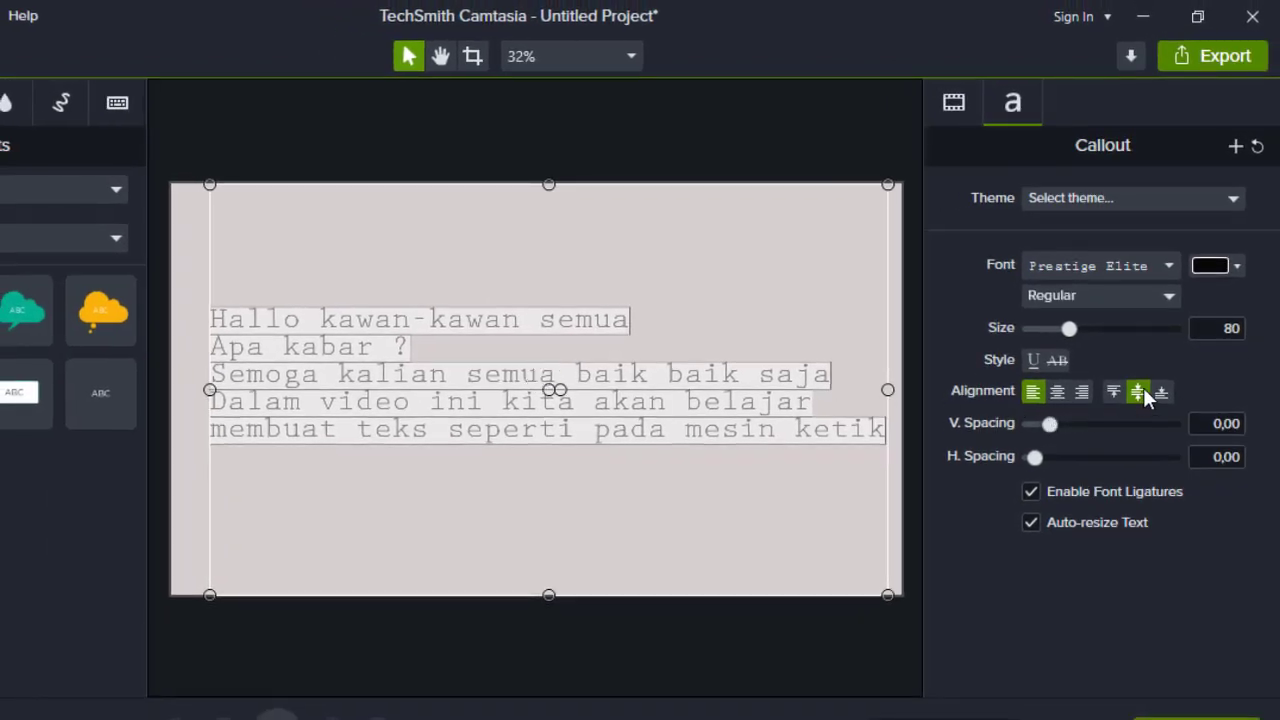
left_click(1166, 298)
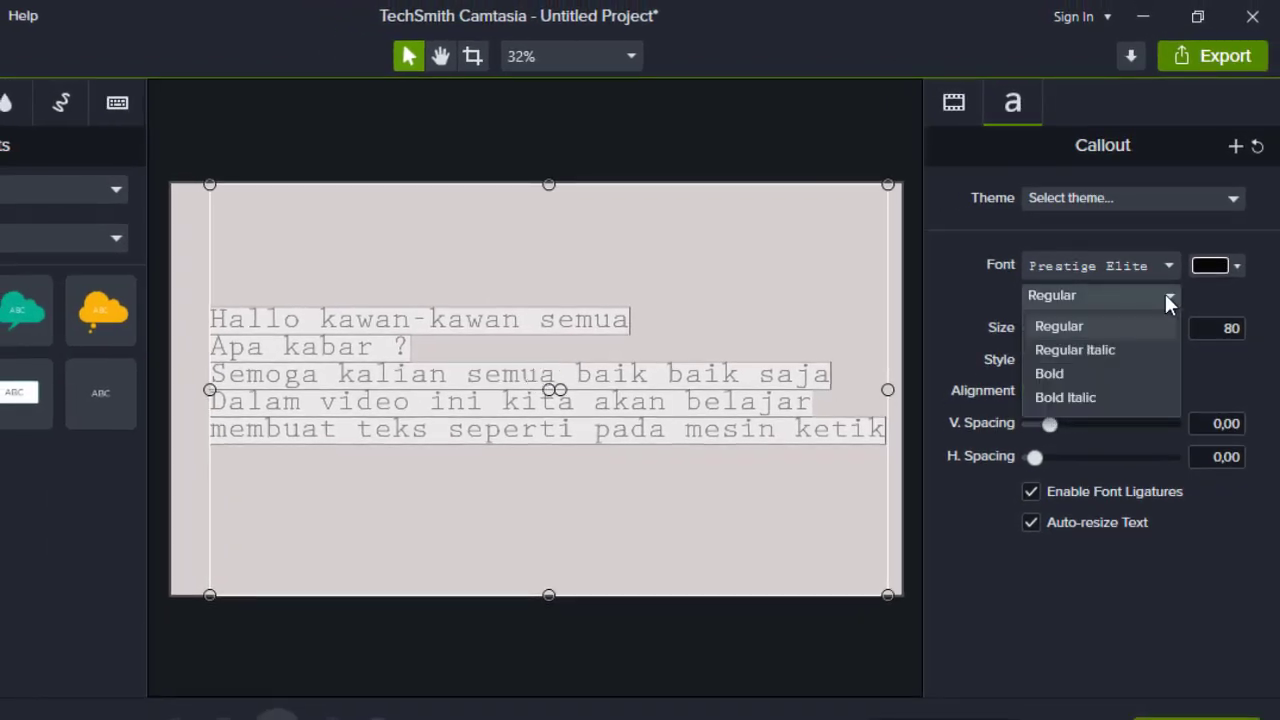
left_click(1085, 372)
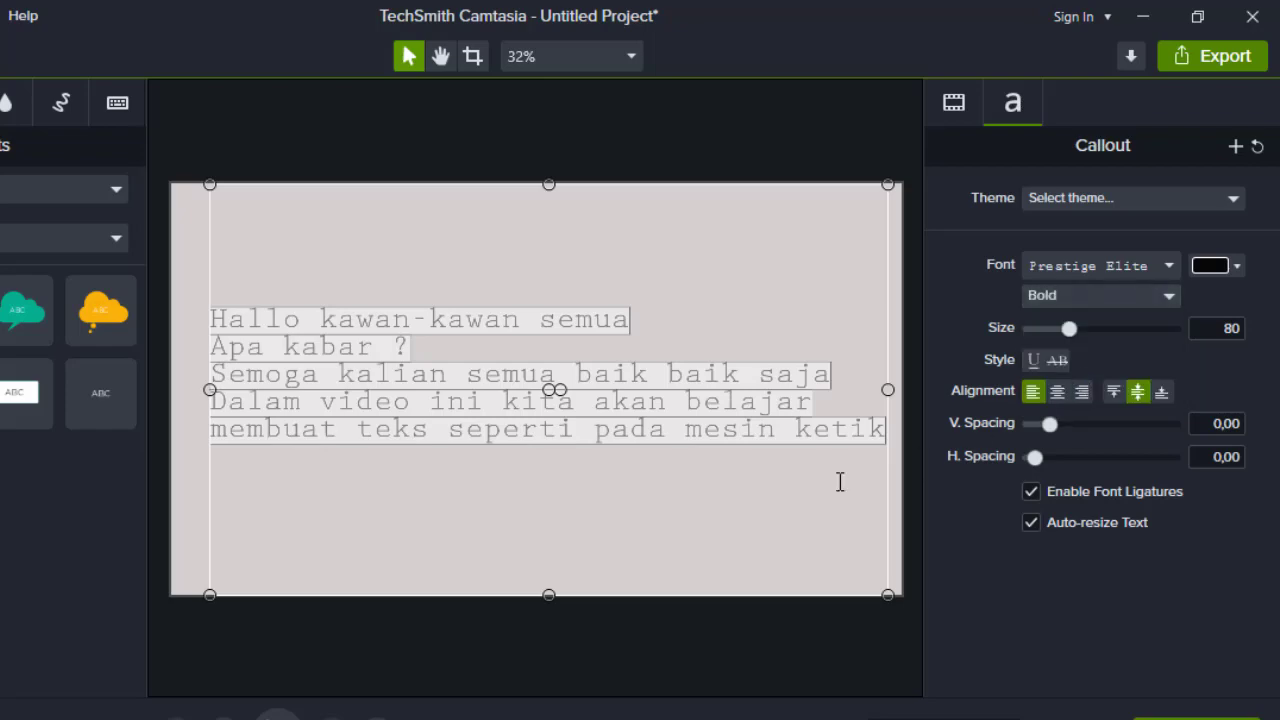
left_click(725, 656)
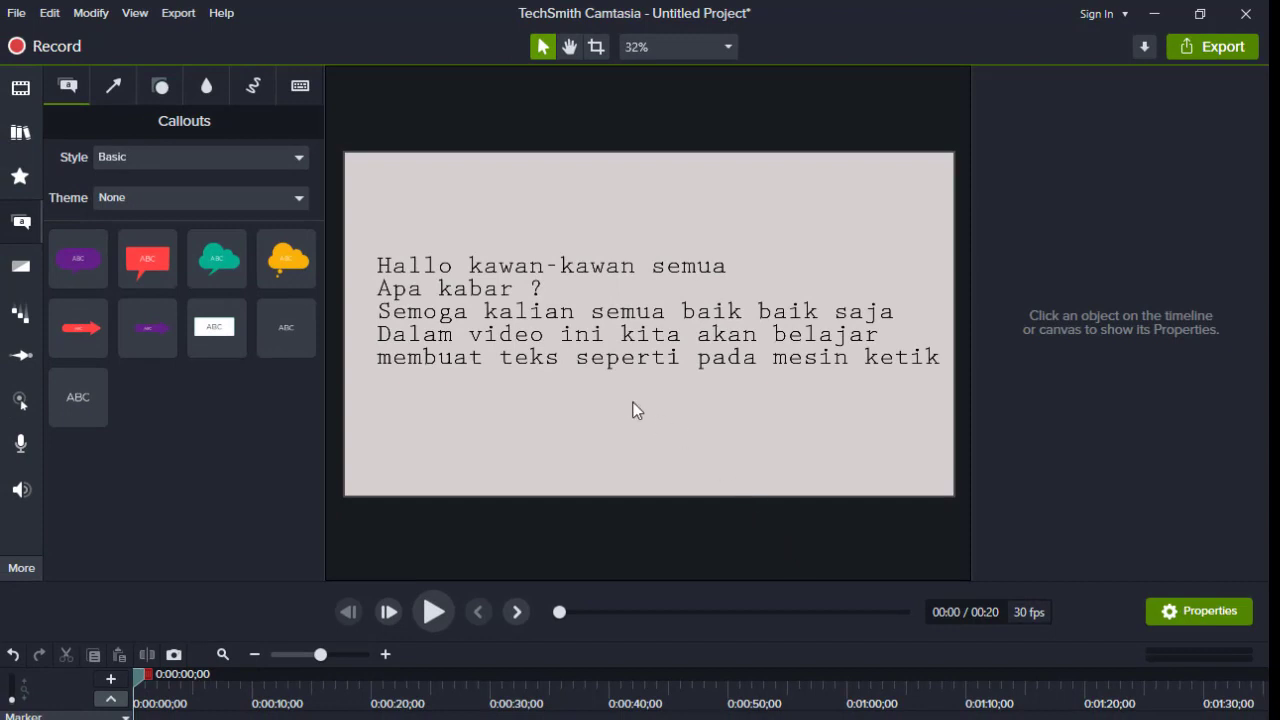
Apply the Fly In behavior to the text clip on Track 4 and play the animation
left_click(30, 326)
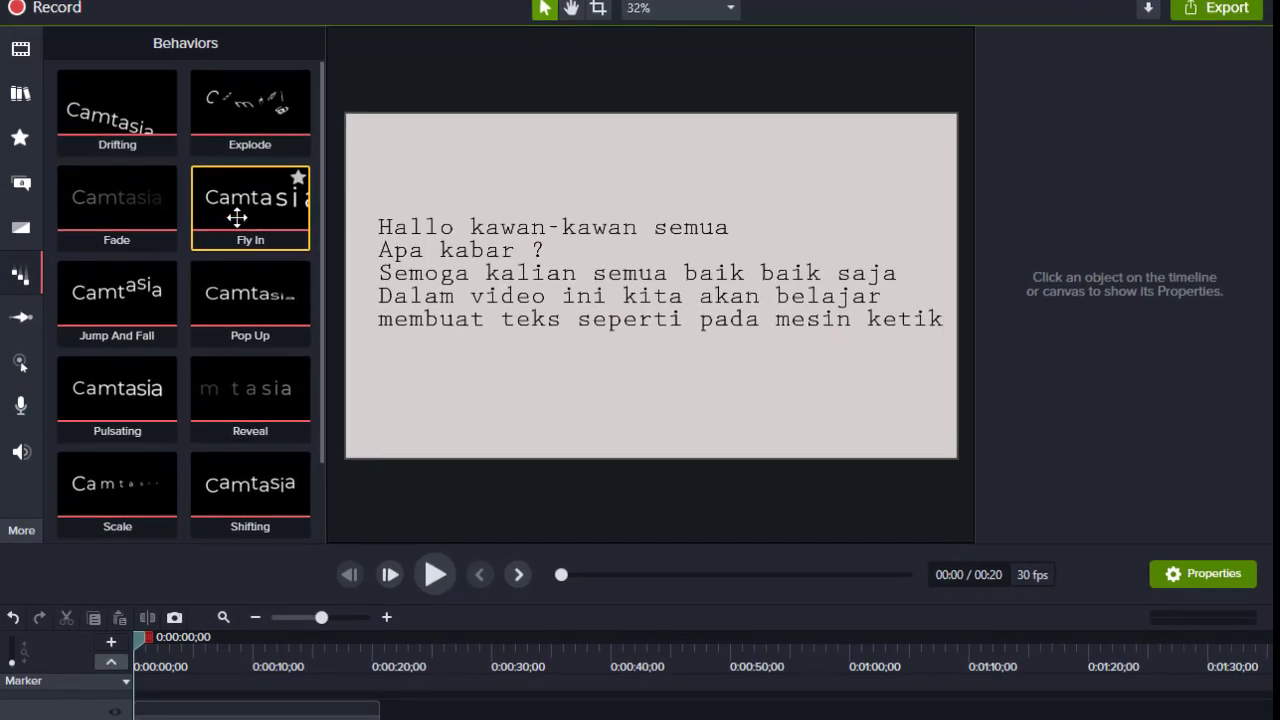
left_click_drag(232, 236, 199, 719)
left_click_drag(203, 647, 205, 669)
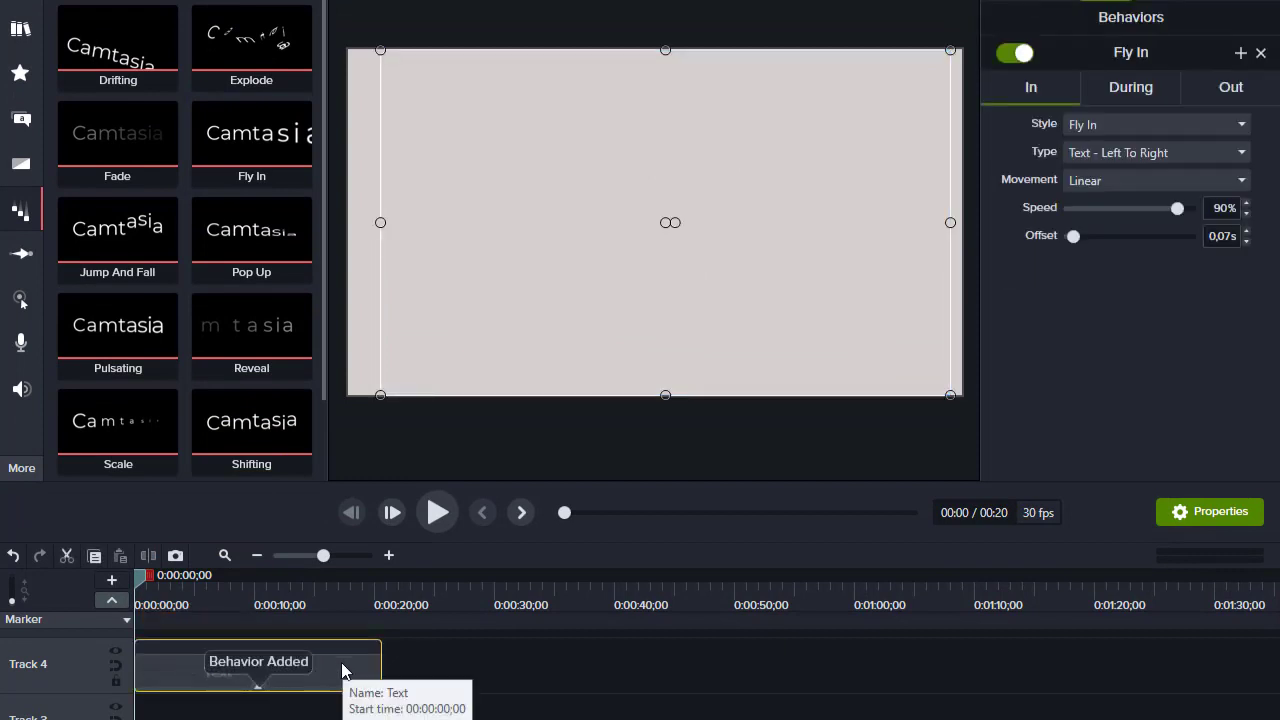
left_click(437, 514)
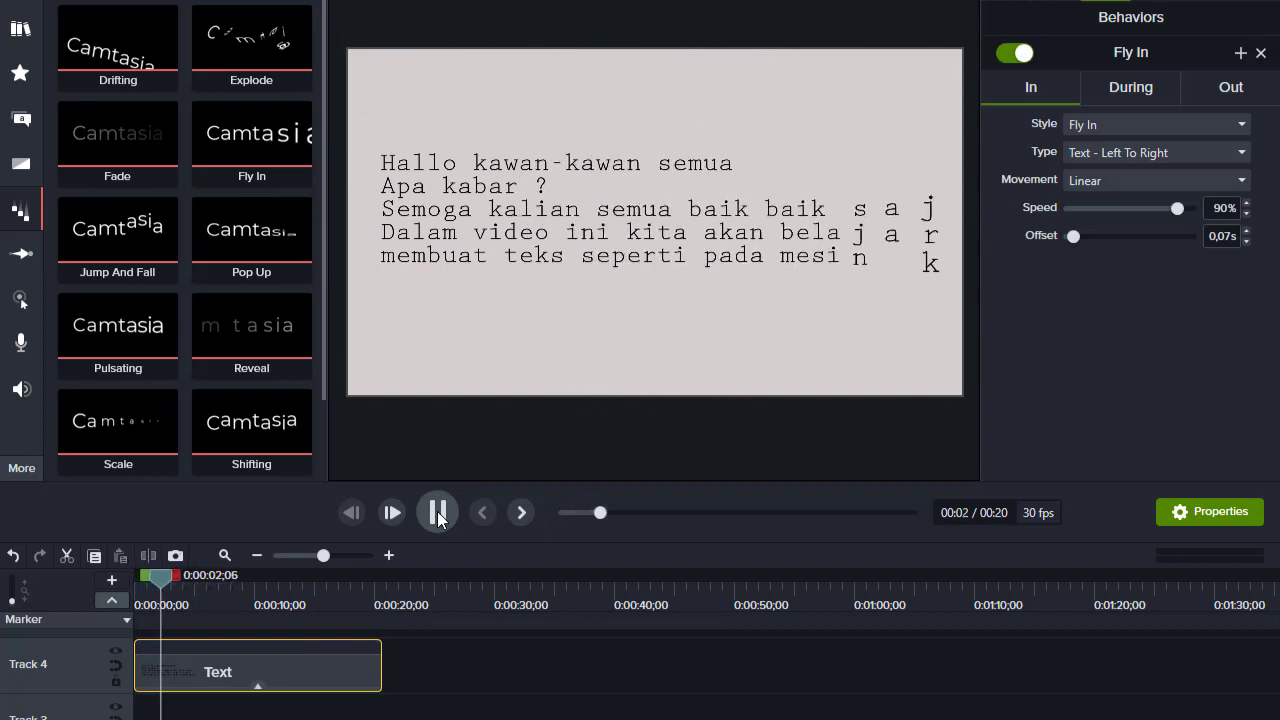
Set the Fly In behavior's Out style to None and check the end of the text clip
left_click_drag(180, 578, 356, 594)
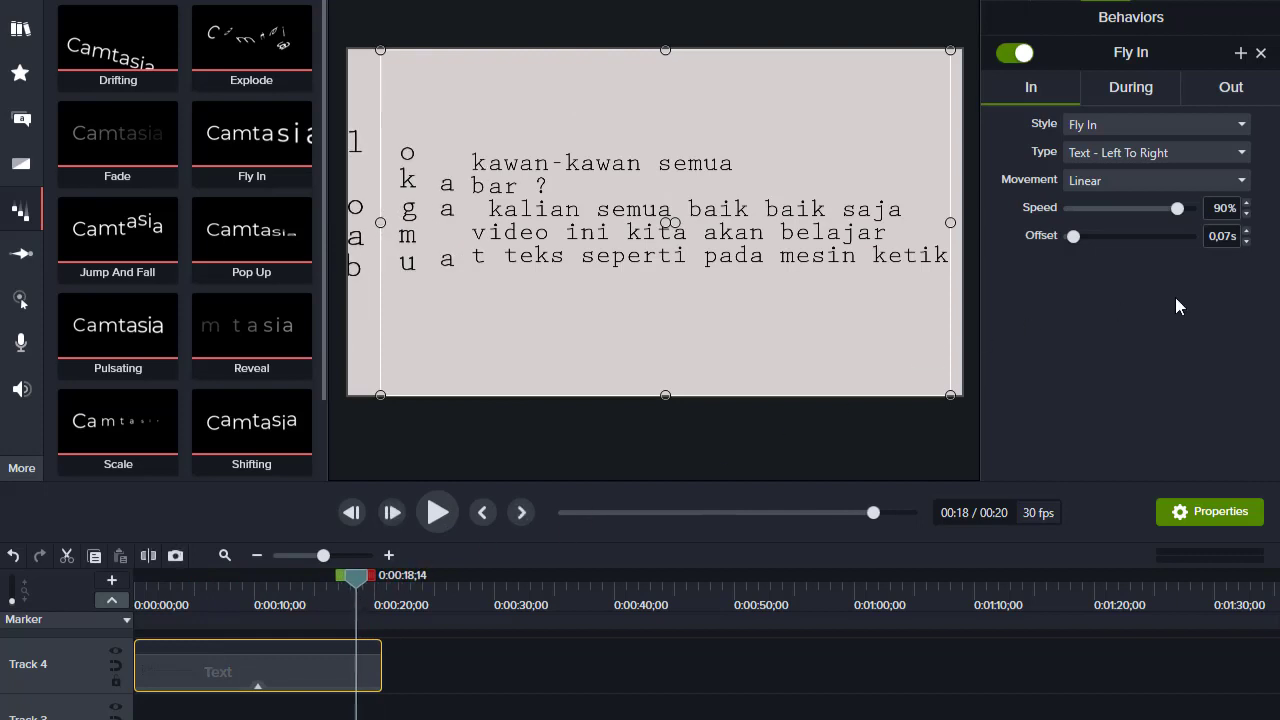
left_click(1236, 89)
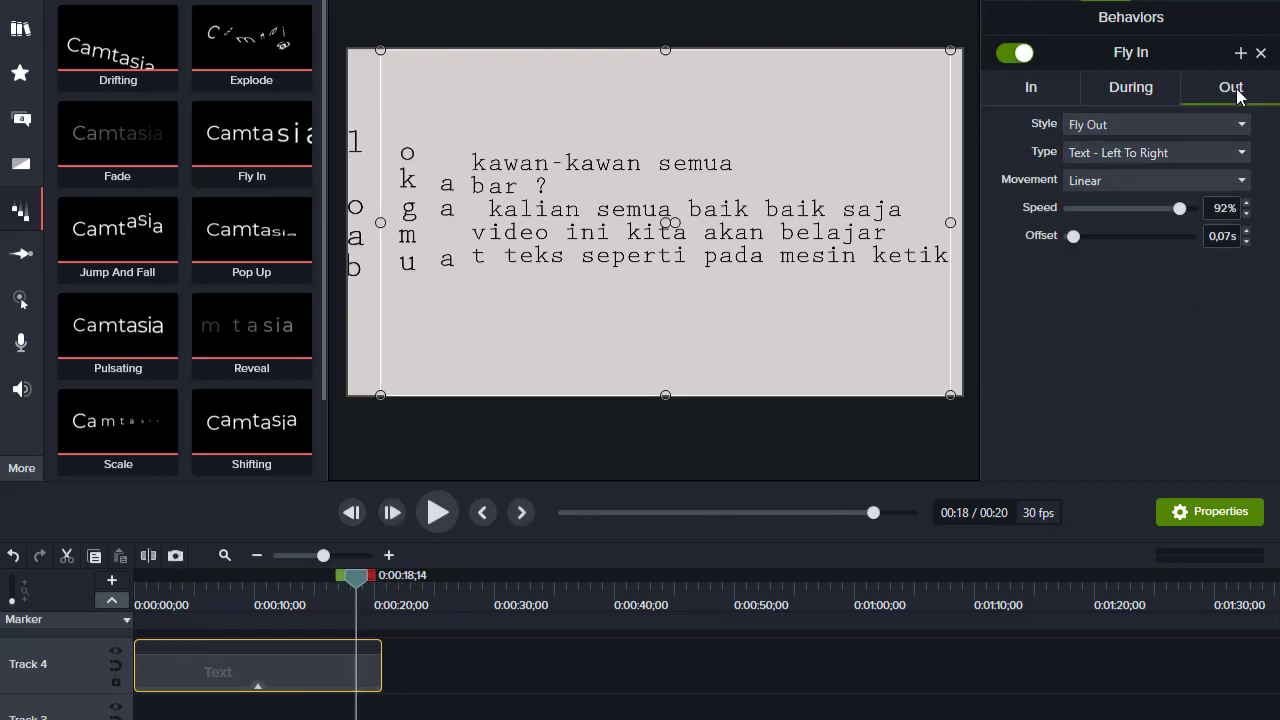
left_click(1238, 124)
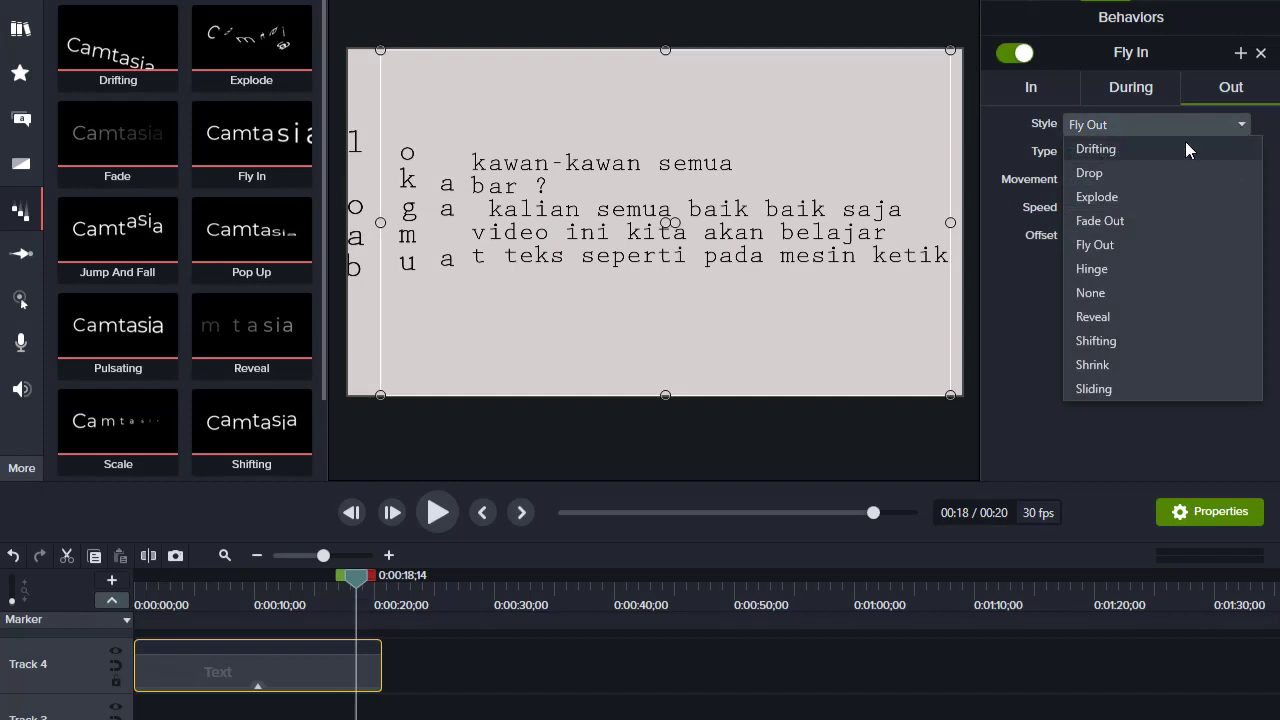
left_click(1114, 291)
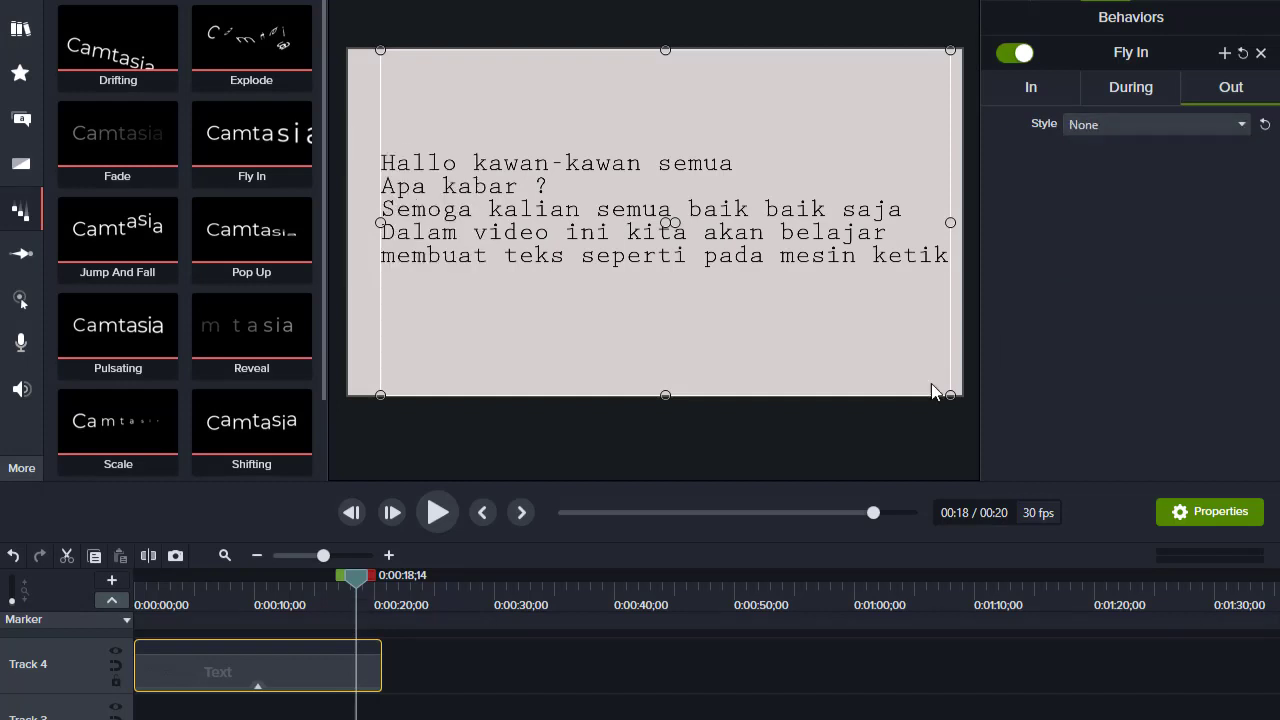
left_click_drag(364, 580, 348, 580)
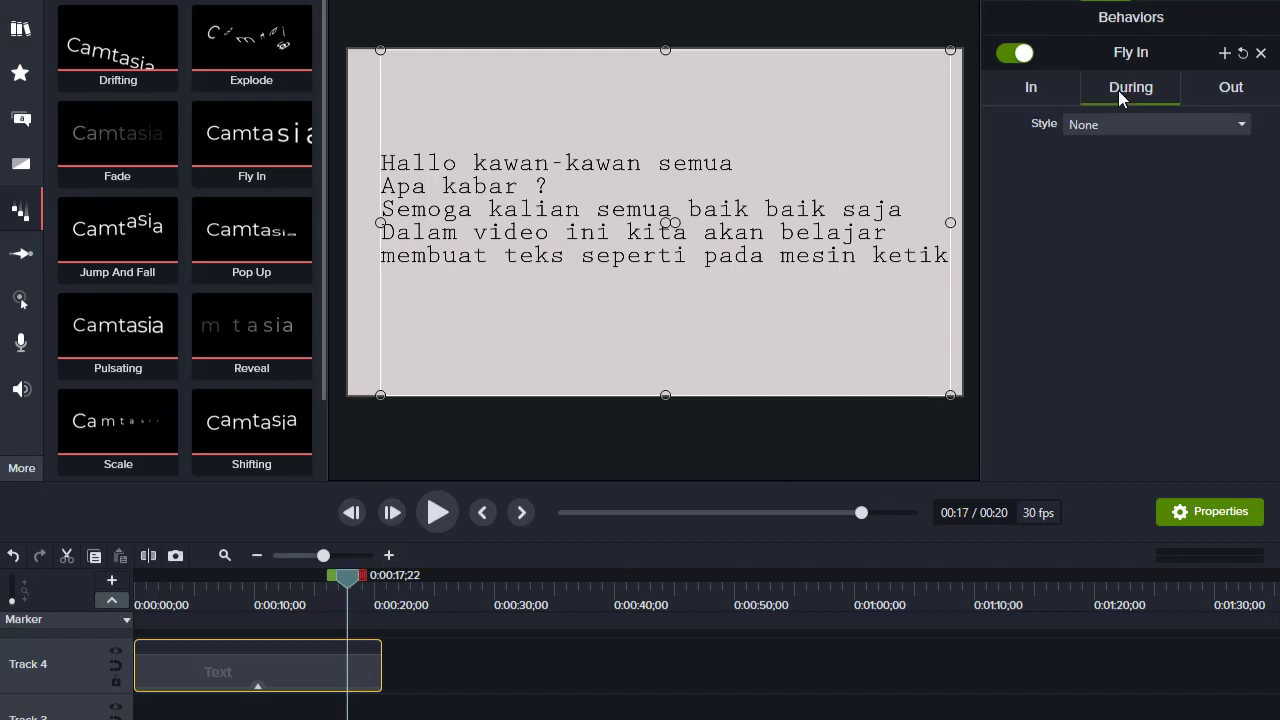
Set the Fly In behavior's In type to Text - First To Last and scrub through the start of the clip
left_click(1033, 92)
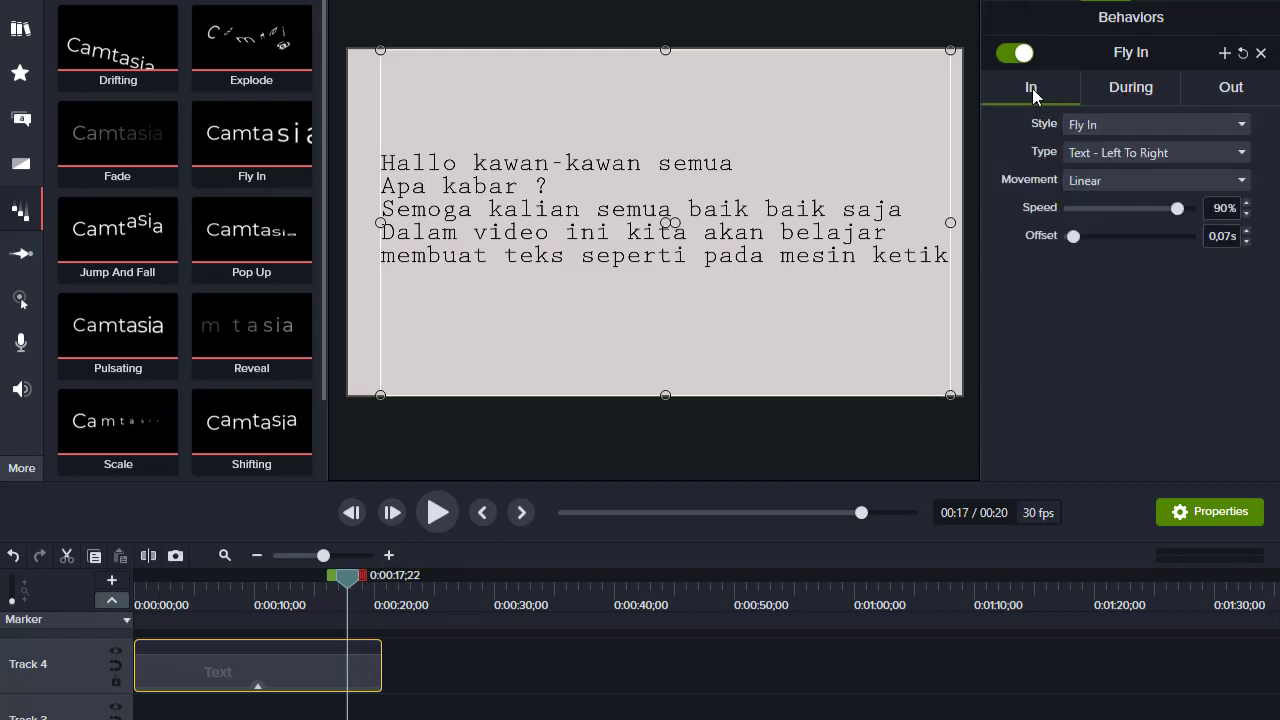
left_click(1209, 152)
mouse_move(1110, 198)
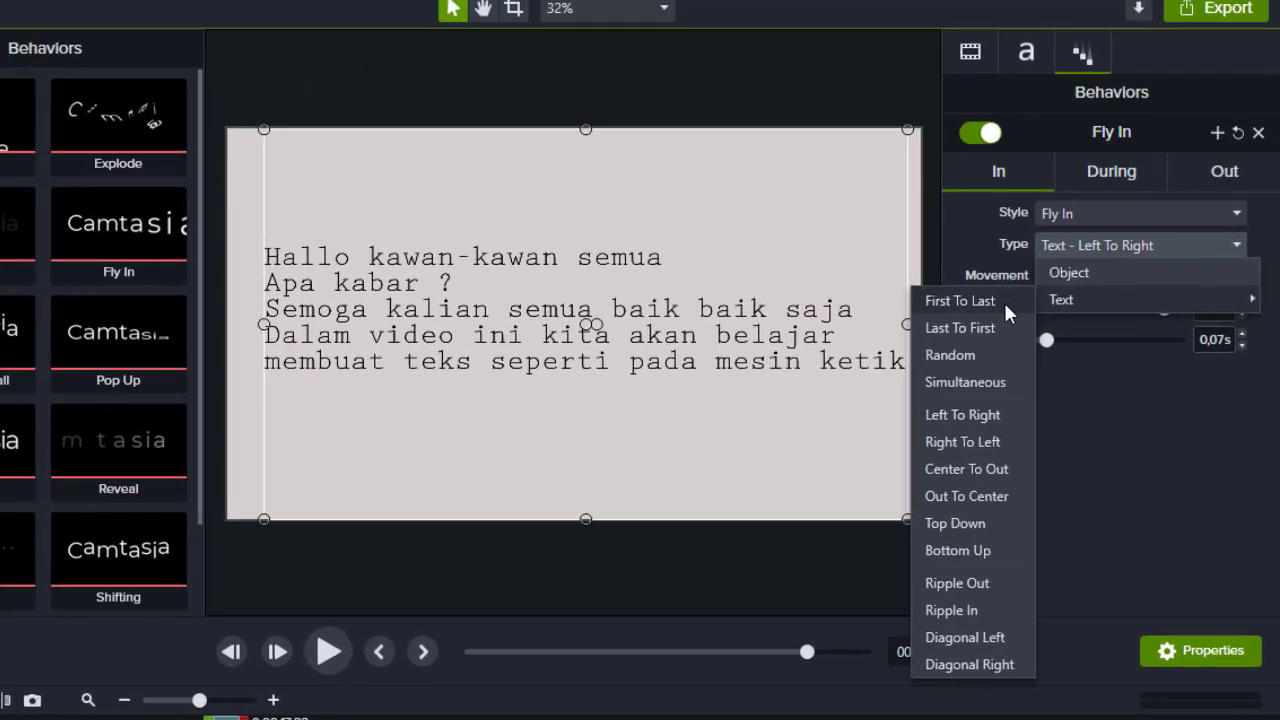
left_click(996, 202)
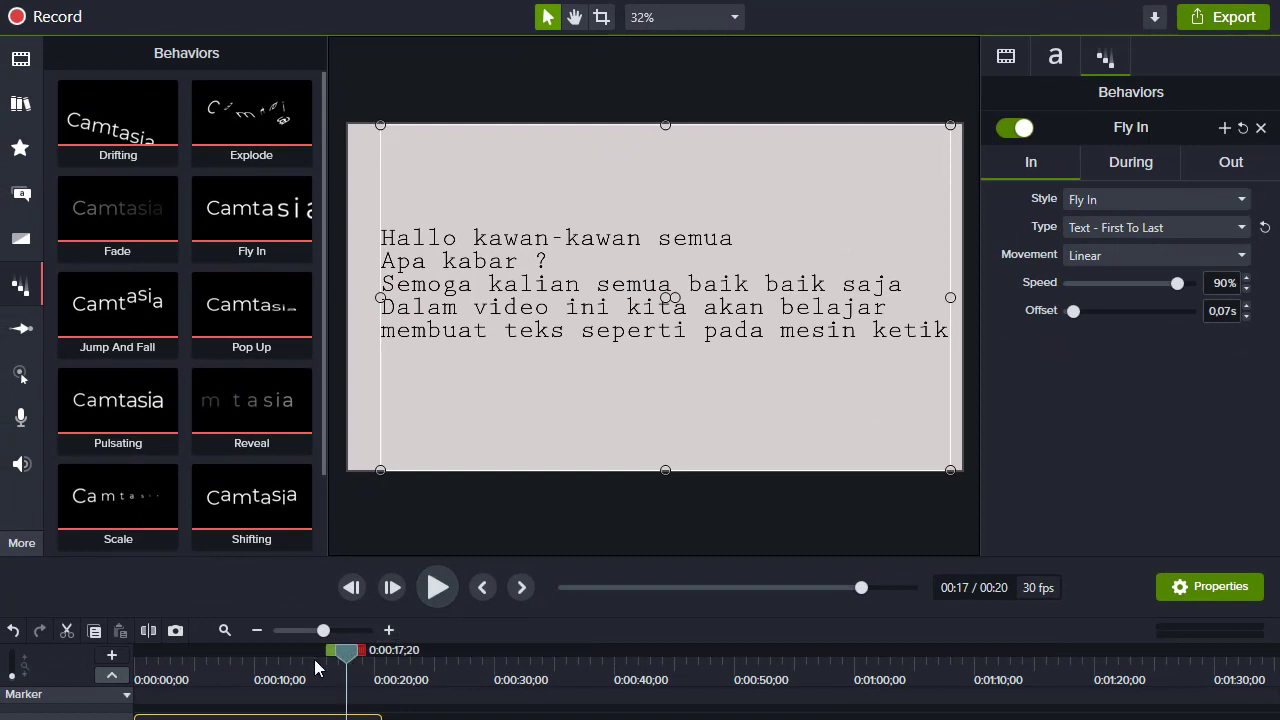
left_click(91, 707)
left_click_drag(147, 662, 238, 686)
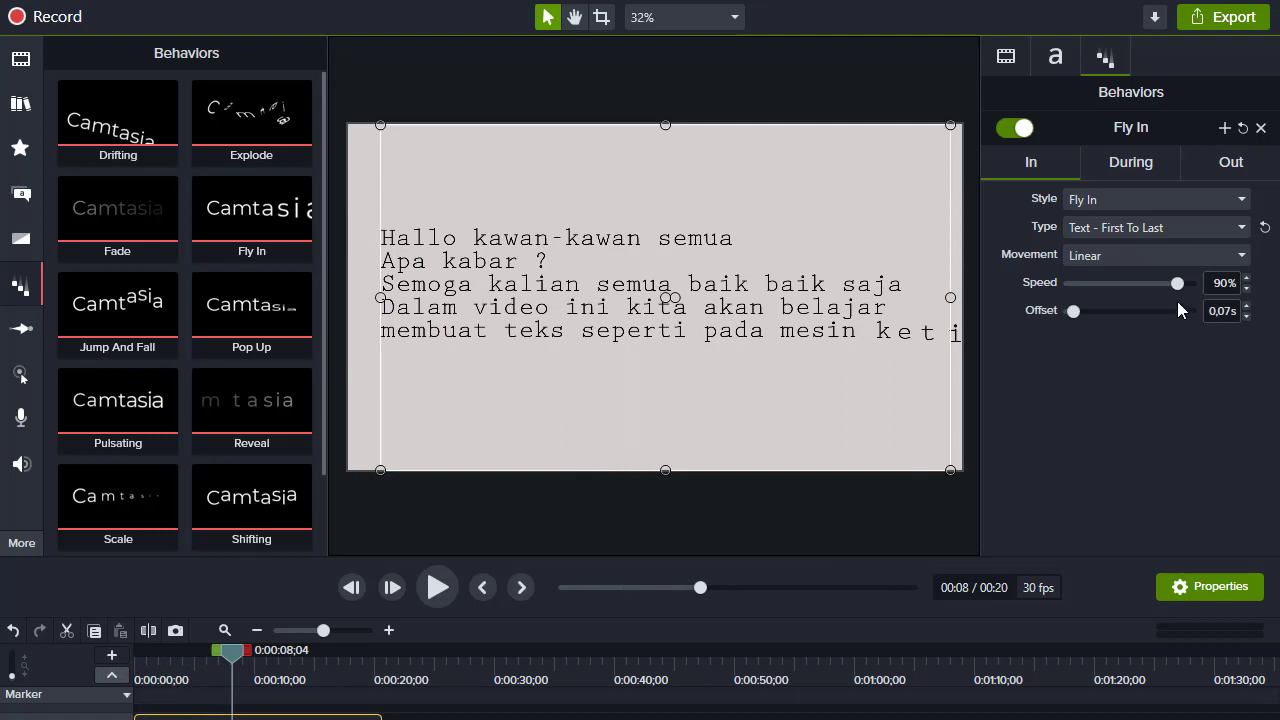
Raise the Fly In behavior's In speed to 100% and play the animation from the start
left_click_drag(1180, 288, 1196, 290)
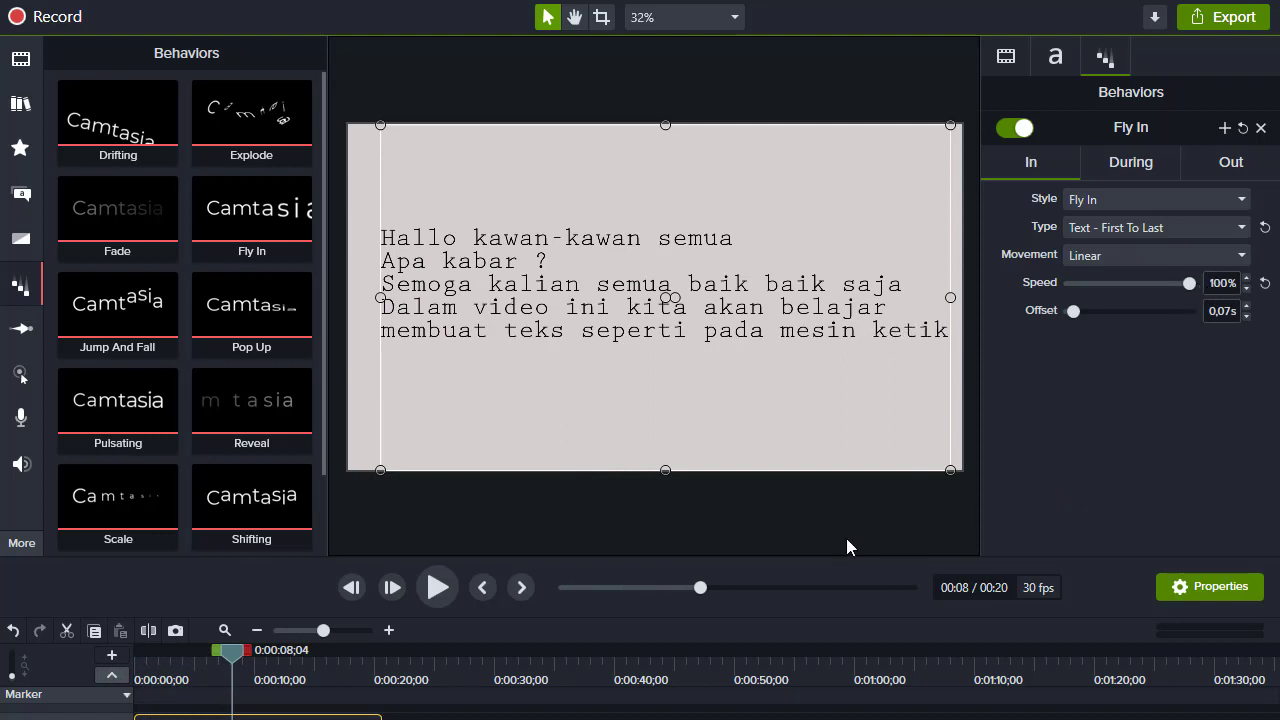
left_click(482, 587)
left_click(438, 587)
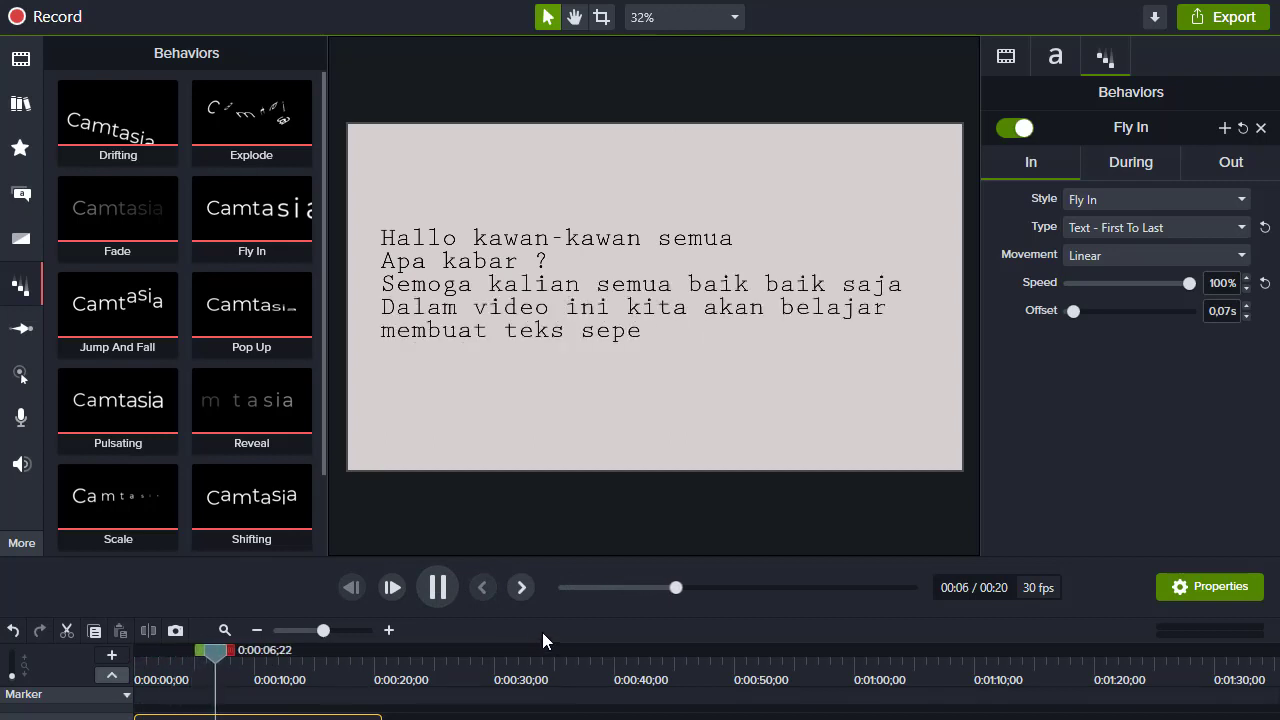
left_click(436, 594)
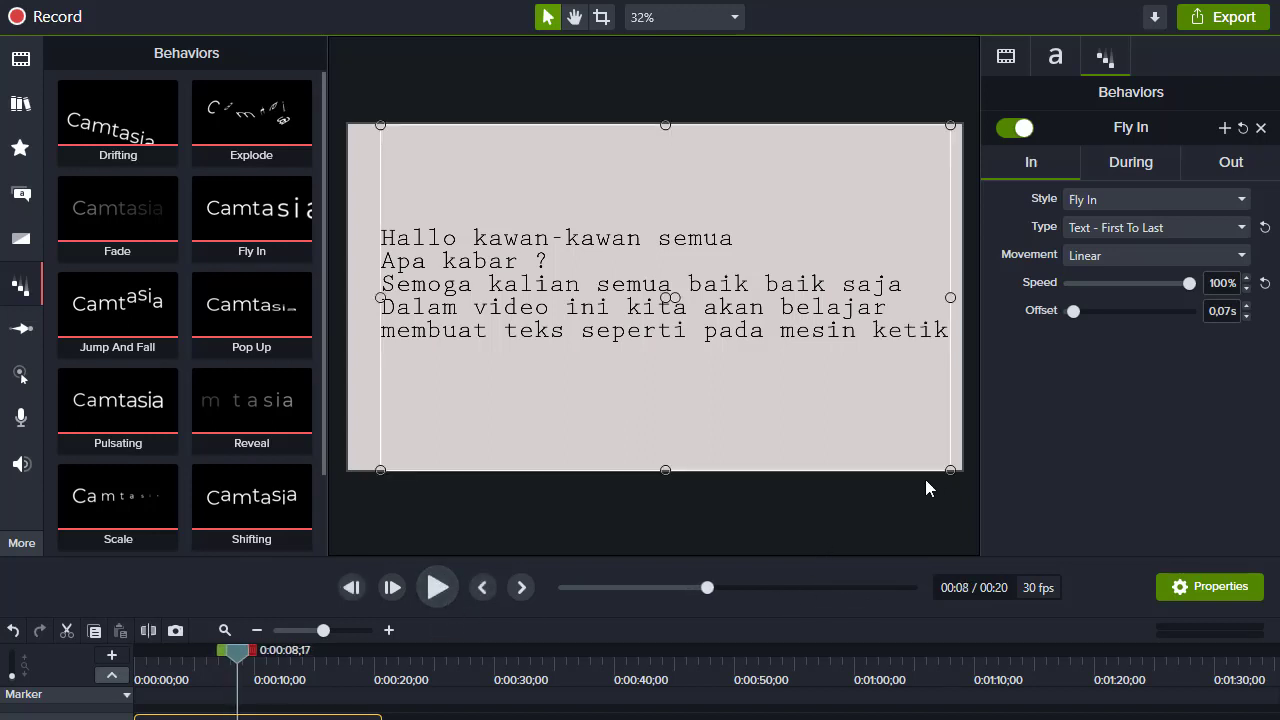
Adjust the Fly In behavior's In offset, trying 0,30s before lowering it, and play the animation from the start
left_click_drag(230, 668, 323, 668)
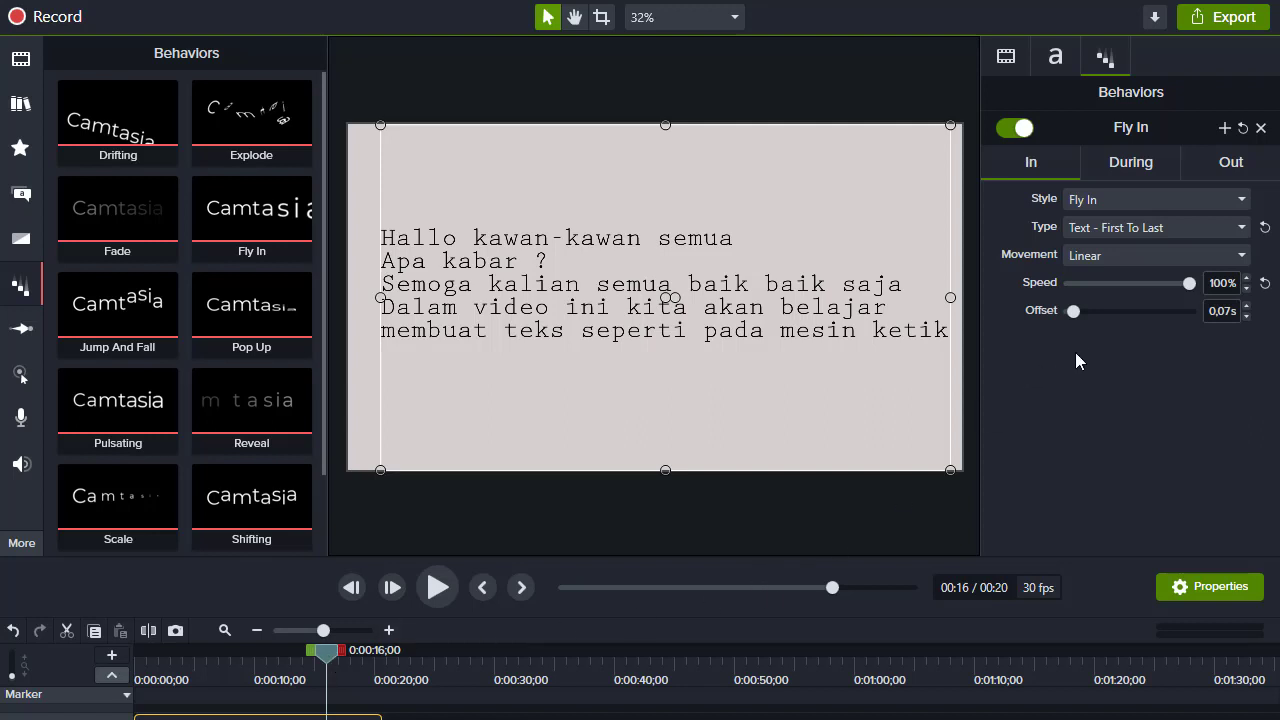
left_click(1082, 312)
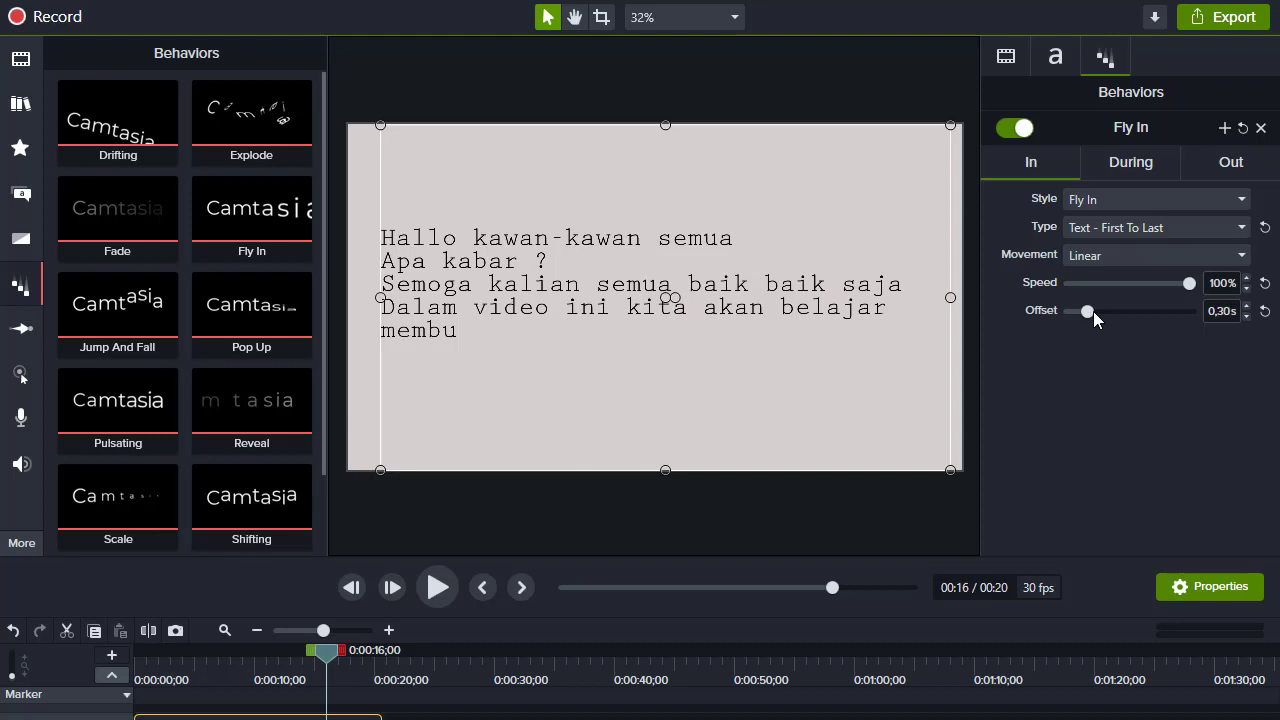
left_click_drag(1093, 311, 1069, 311)
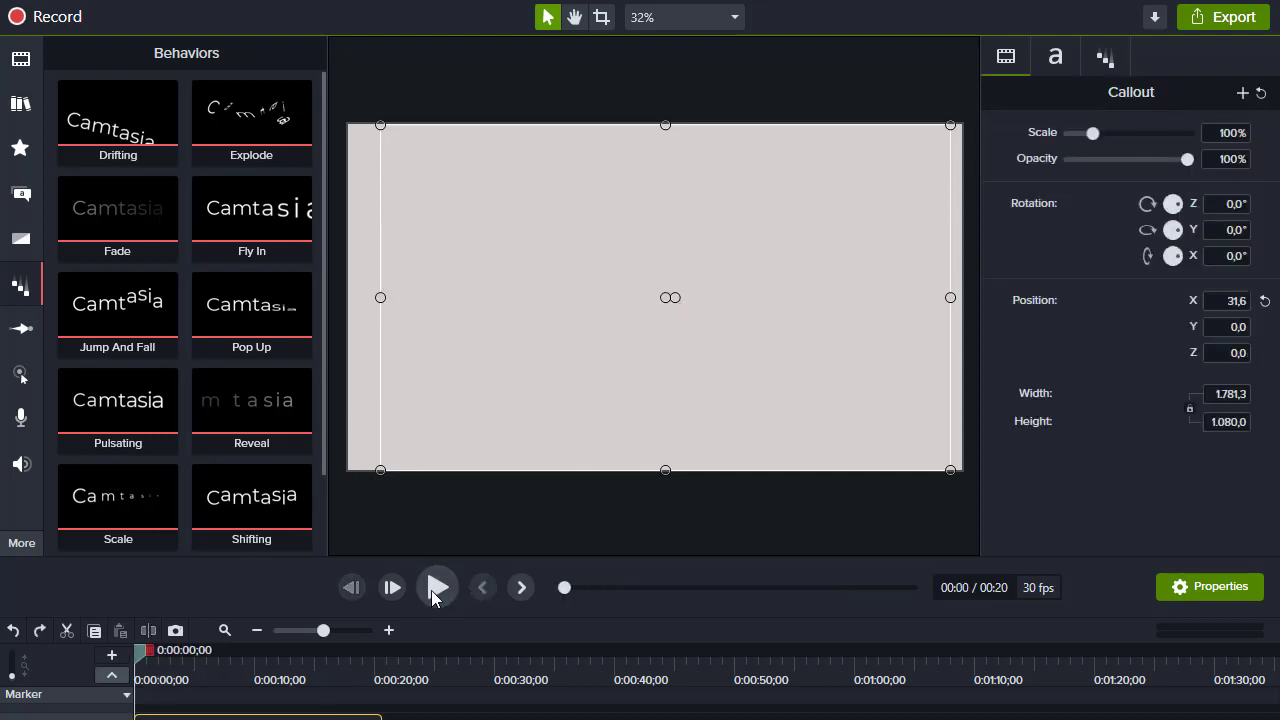
left_click(434, 589)
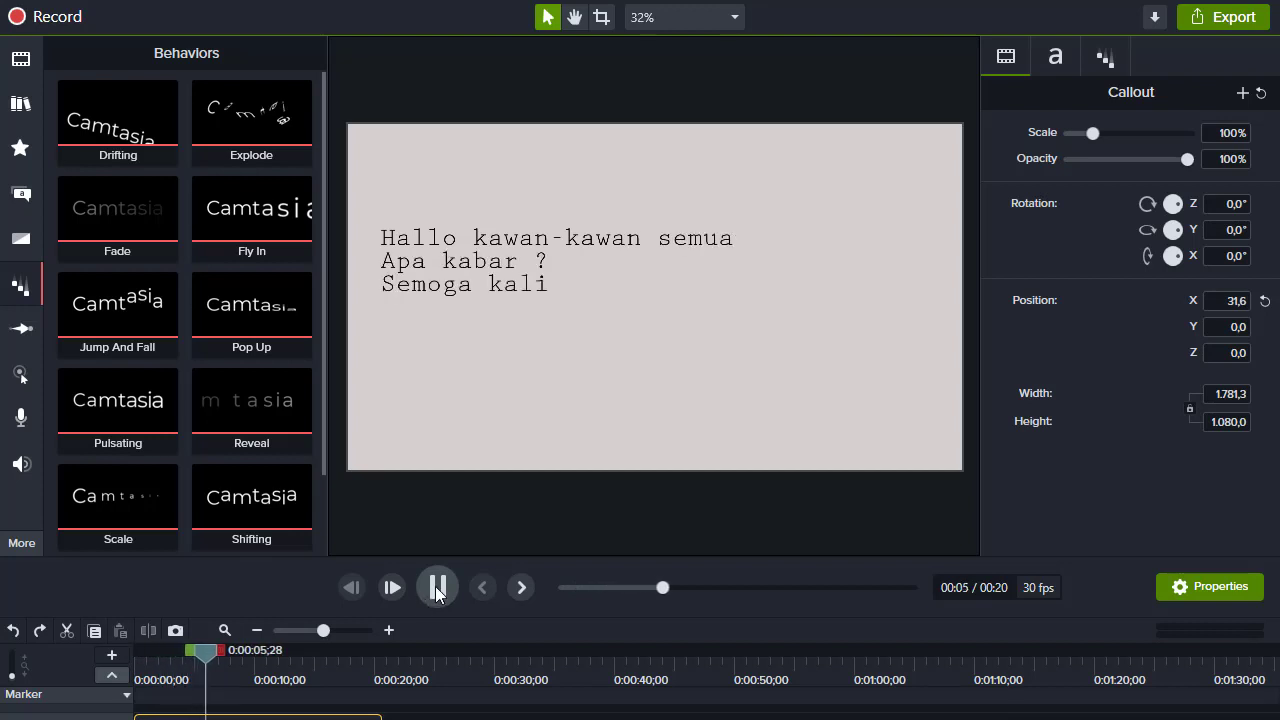
left_click(425, 596)
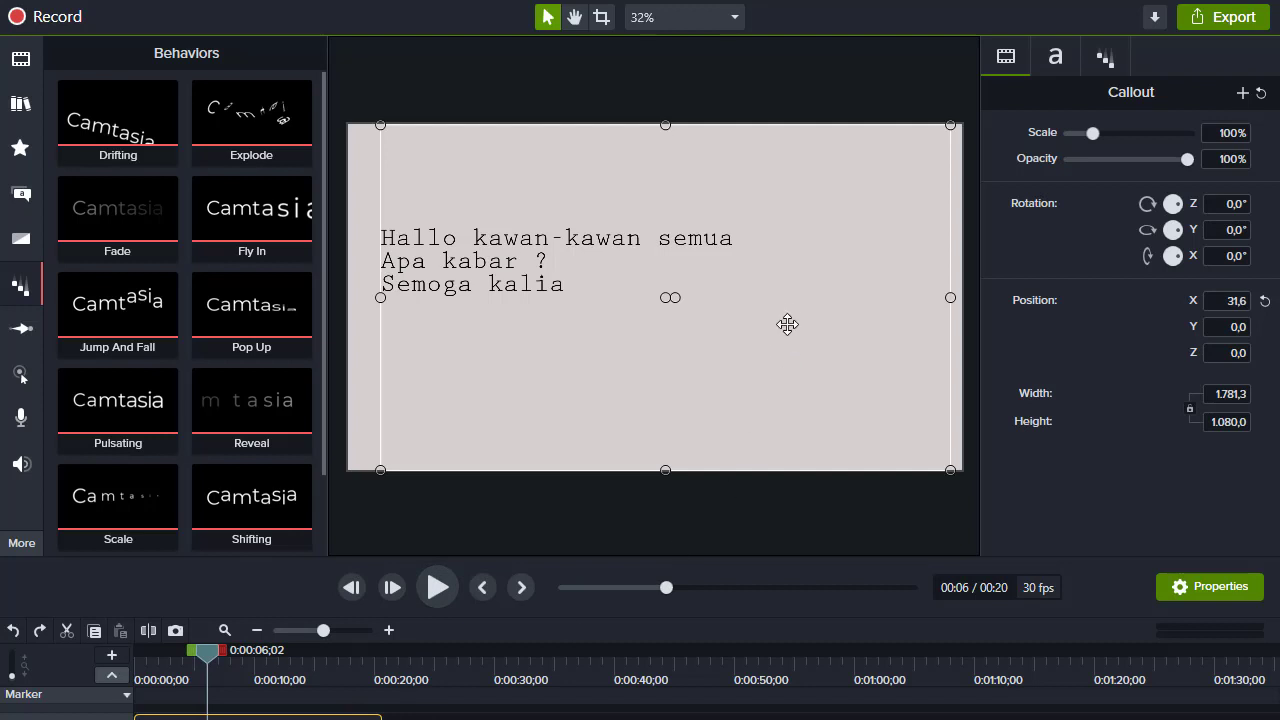
Move the text callout lower on the canvas, set its Y position to -200, and play the animation briefly
left_click_drag(774, 304, 766, 341)
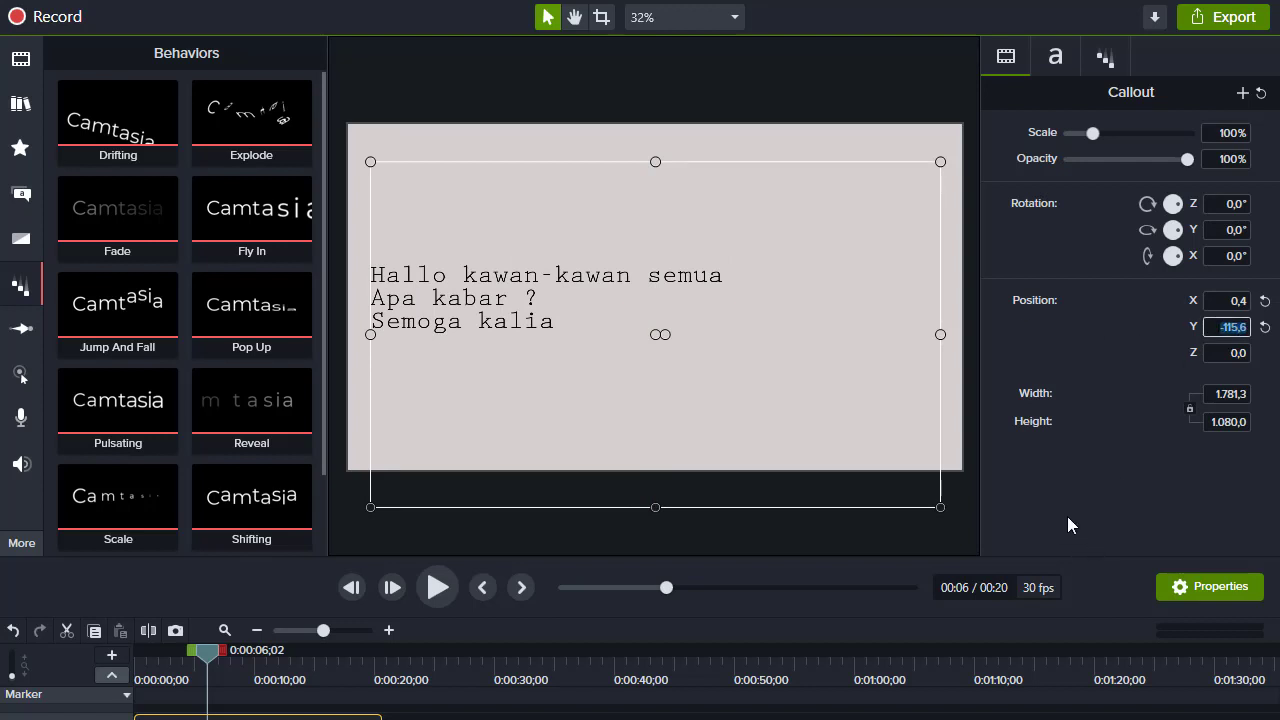
left_click_drag(840, 294, 852, 318)
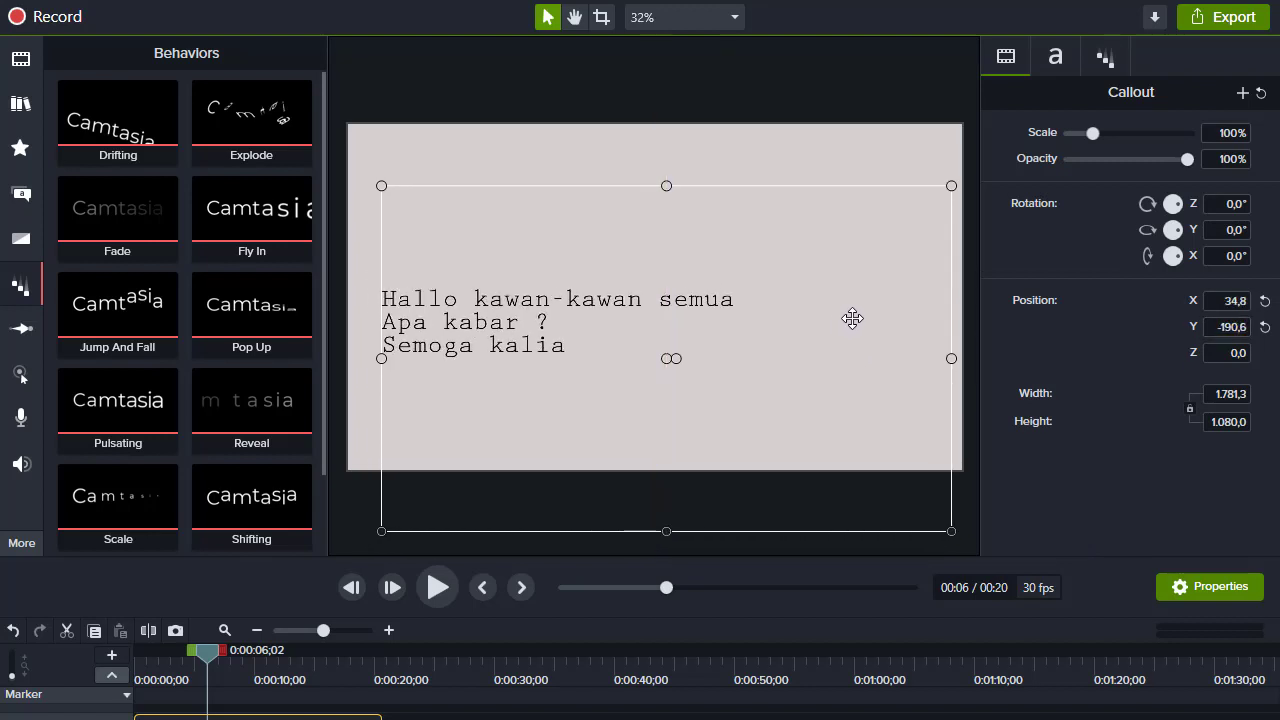
left_click(1228, 327)
type("-200")
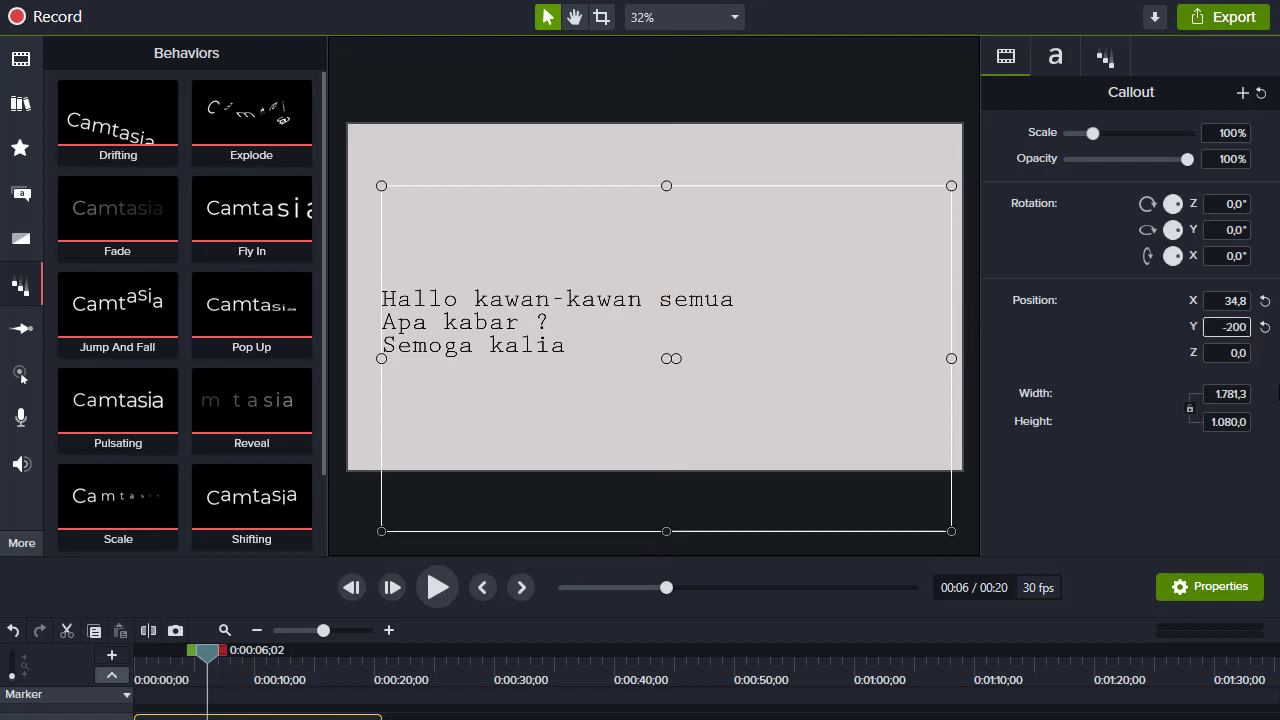
key("Return")
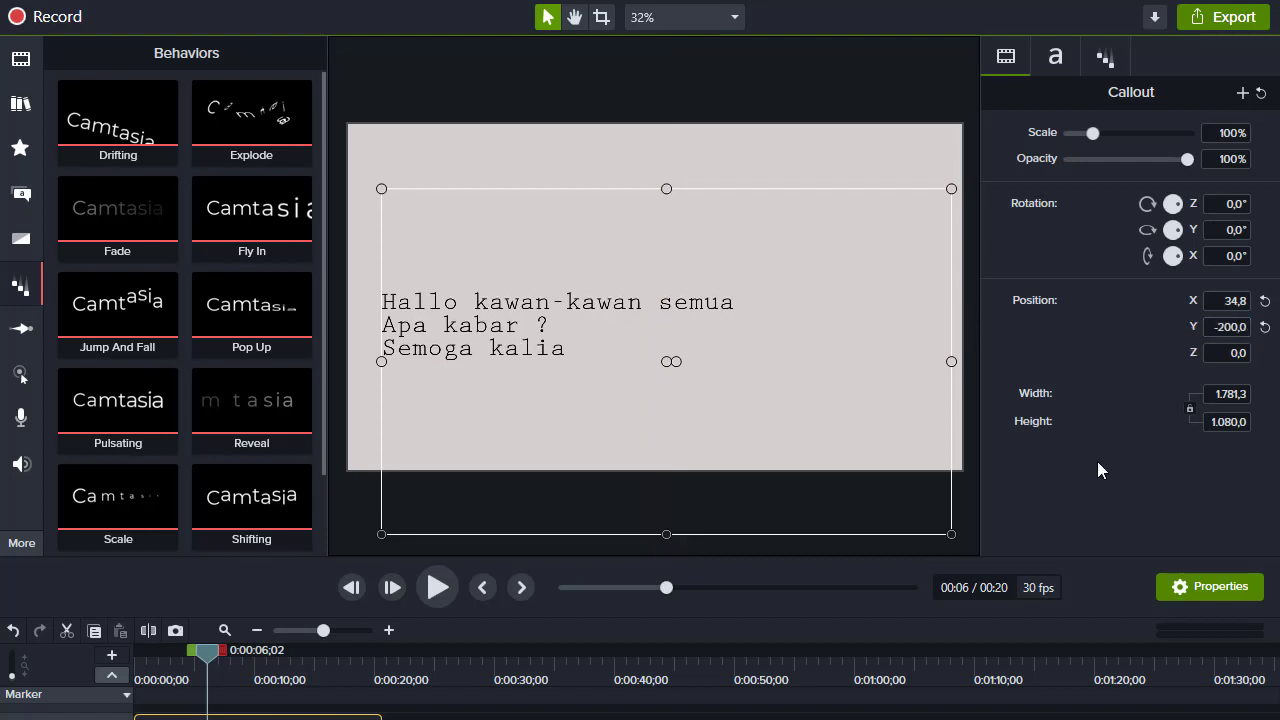
left_click(430, 591)
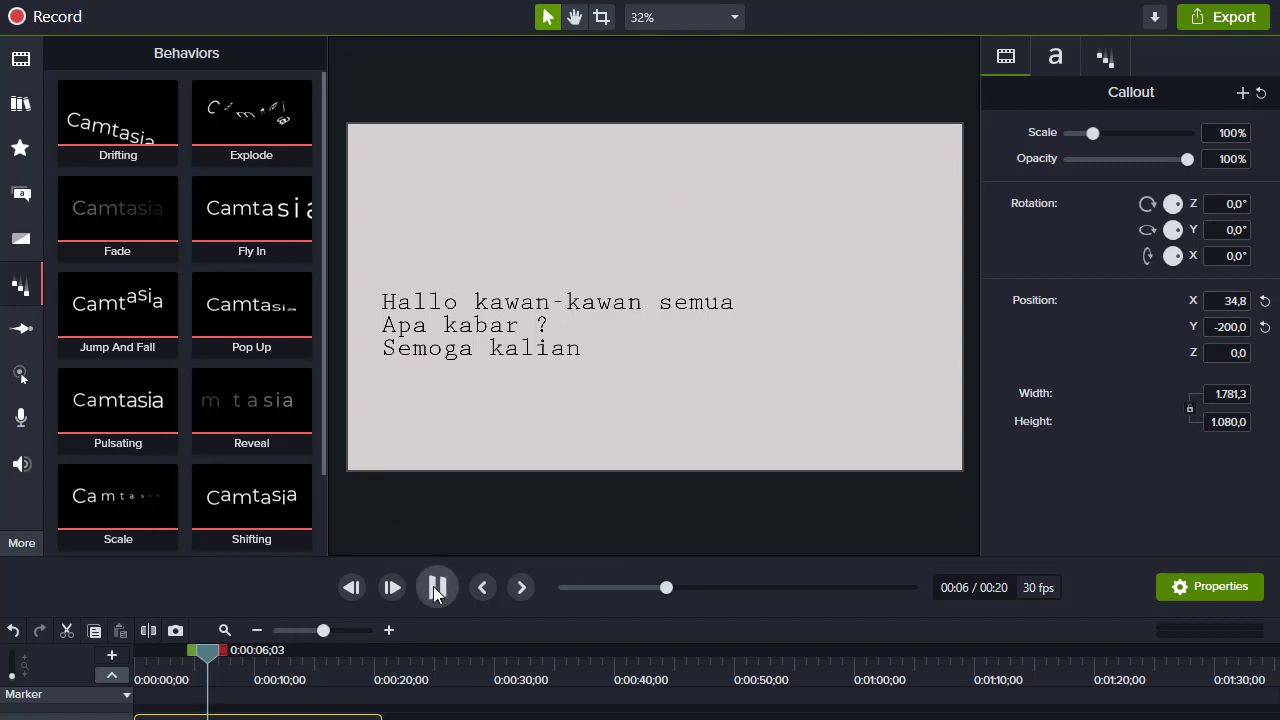
left_click(427, 589)
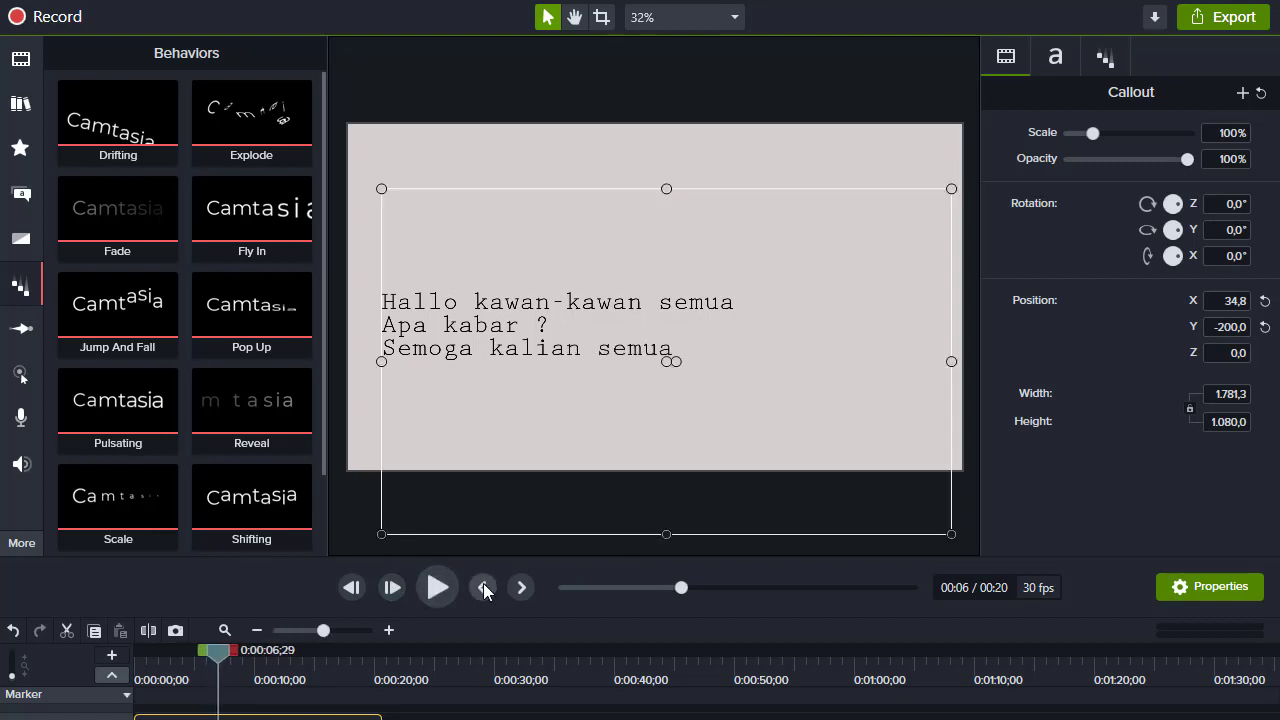
Split the text clip on Track 4 after the first and second lines, at 0:00:03;01 and 0:00:04;15
mouse_move(217, 655)
left_mouse_down()
mouse_move(188, 660)
mouse_move(240, 662)
mouse_move(219, 664)
left_mouse_up()
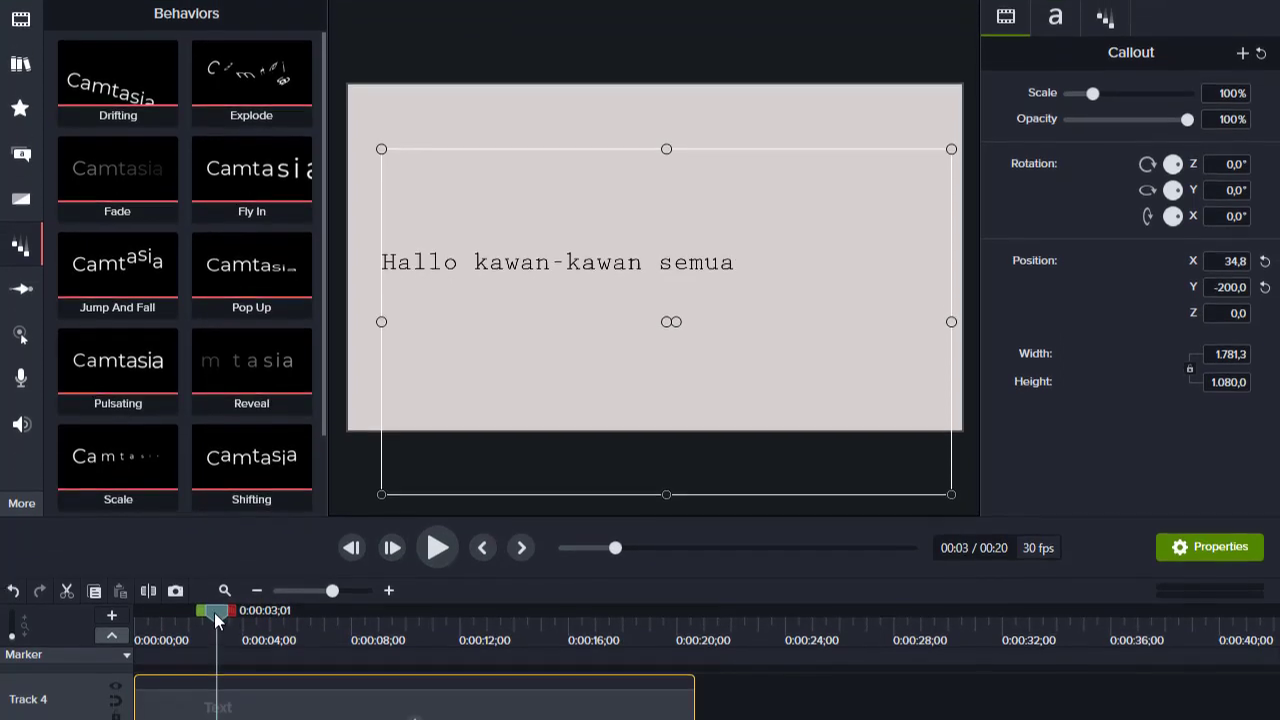
right_click(221, 661)
left_click(226, 602)
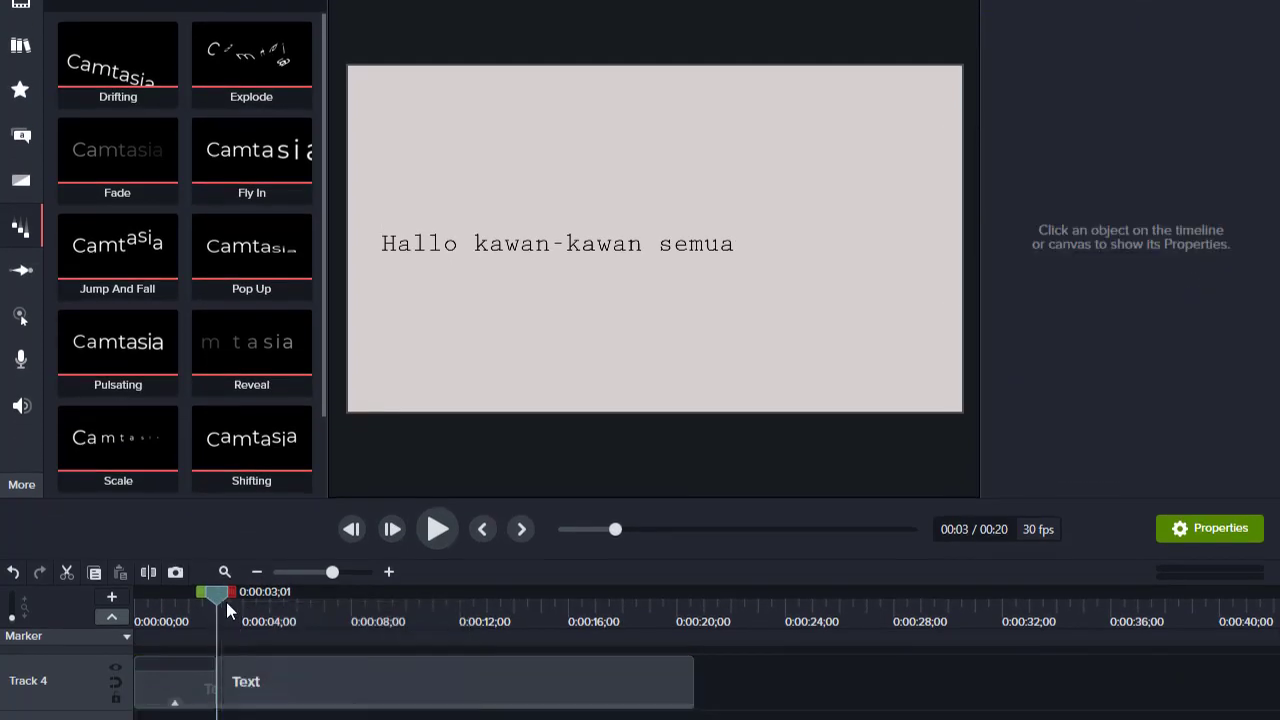
left_click_drag(215, 592, 255, 598)
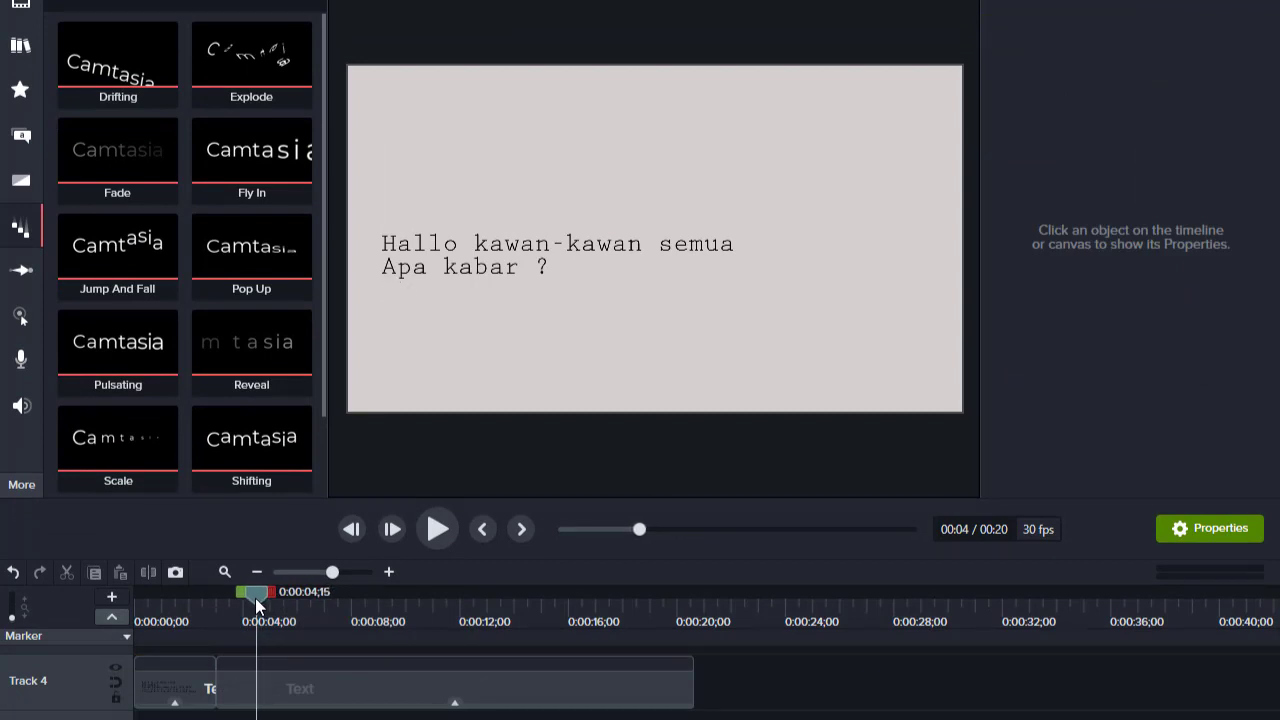
right_click(258, 598)
left_click(280, 638)
Split the remaining text clip after the third and fourth lines, at 0:00:08;24 and 0:00:13;00
left_click_drag(254, 596, 370, 610)
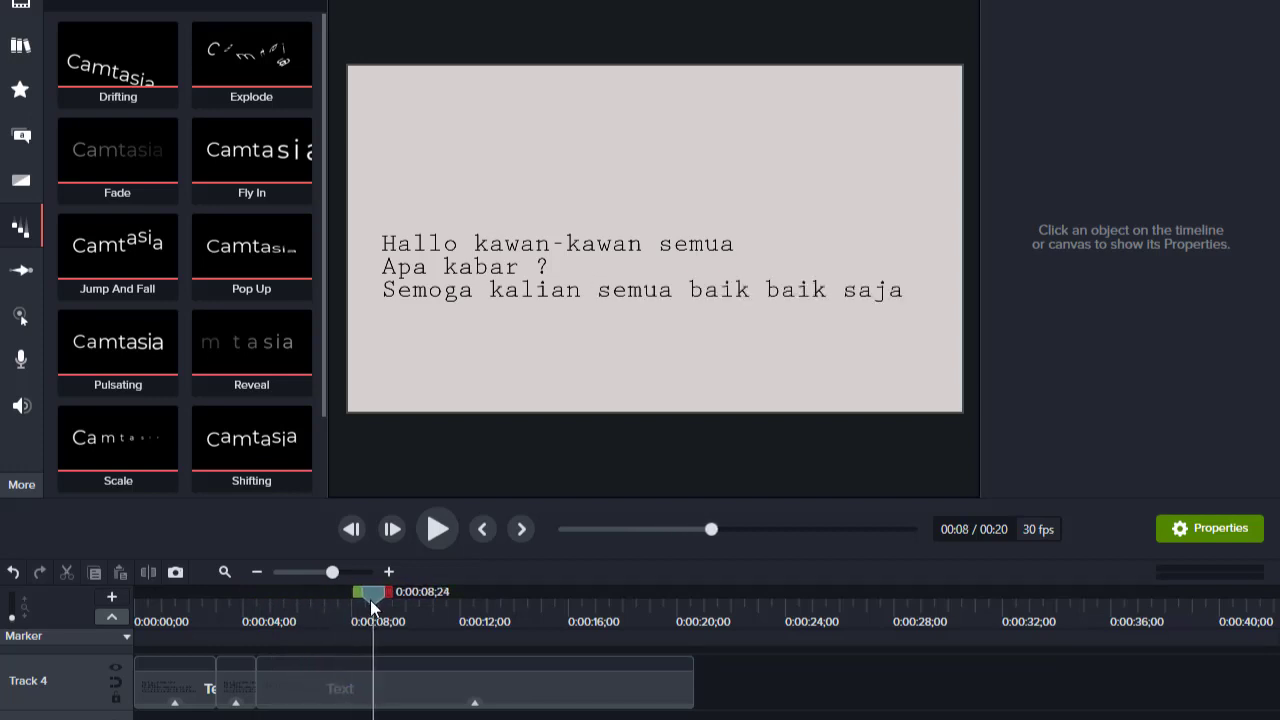
right_click(370, 600)
left_click(392, 640)
left_click_drag(375, 602, 608, 598)
right_click(487, 602)
left_click(512, 634)
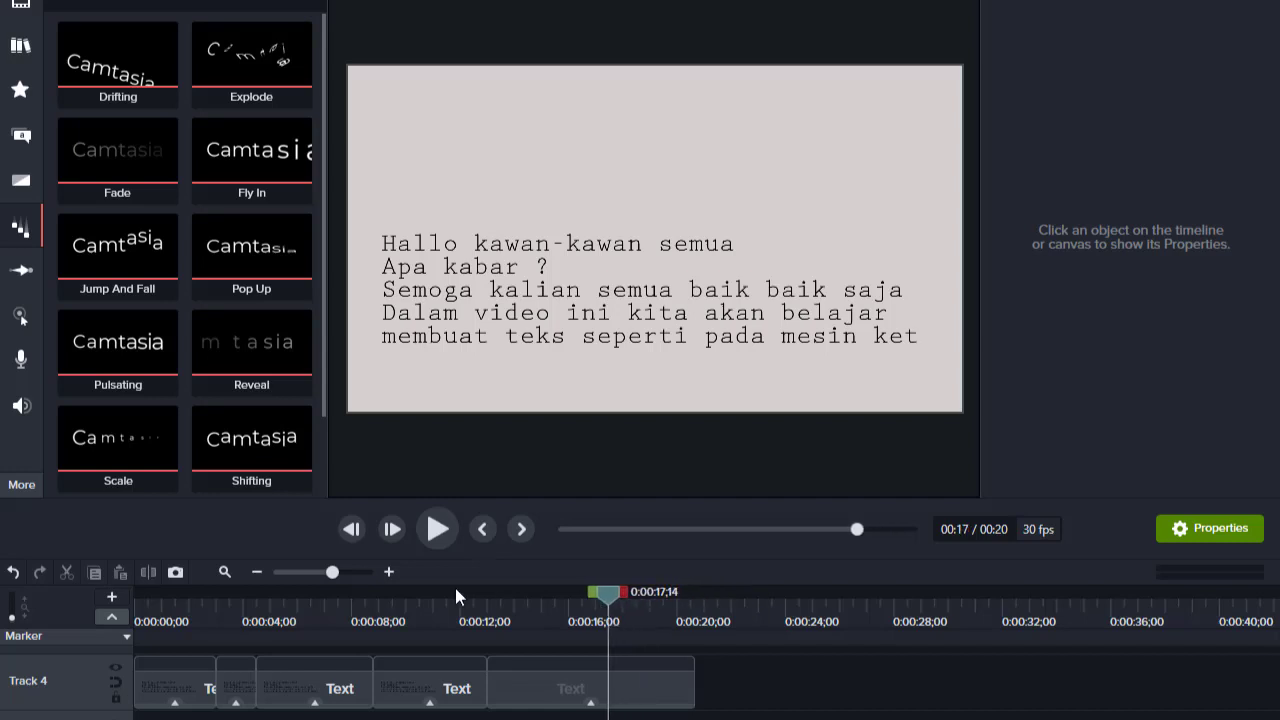
Return to the start of the timeline and scrub through the first text clip to examine its letter-by-letter reveal
left_click(390, 572)
left_click(482, 529)
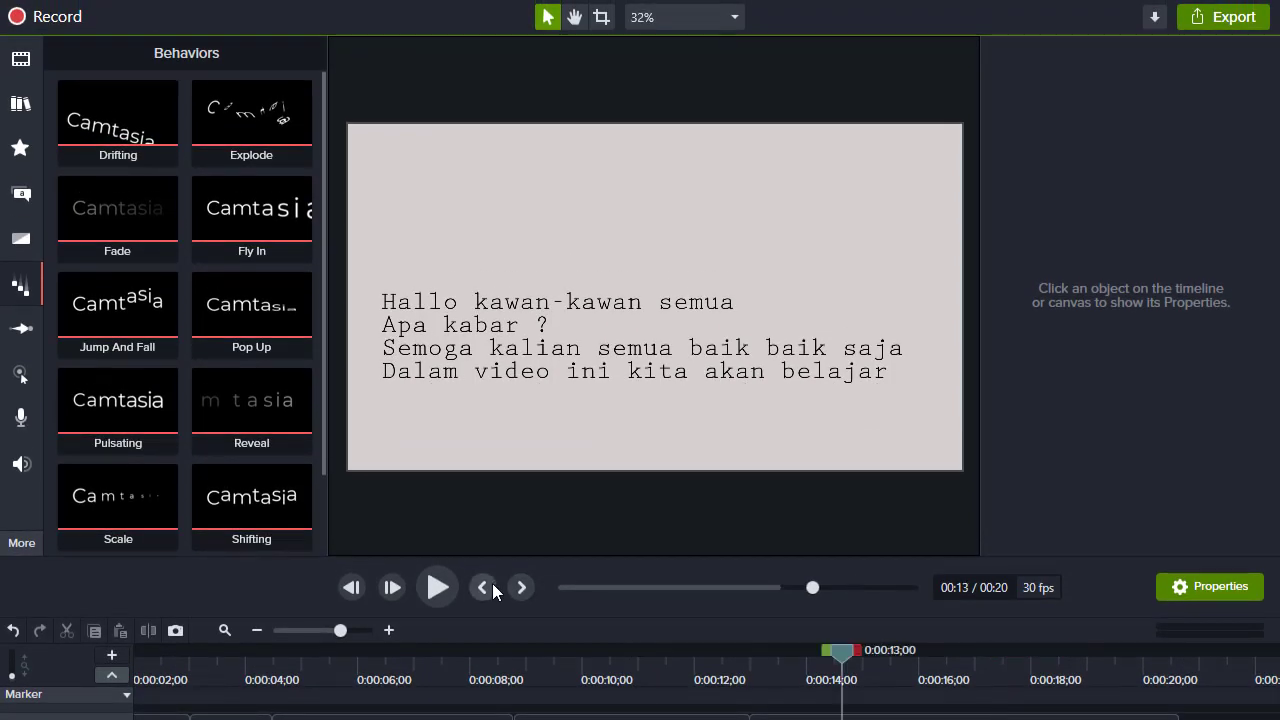
left_click_drag(640, 588, 555, 588)
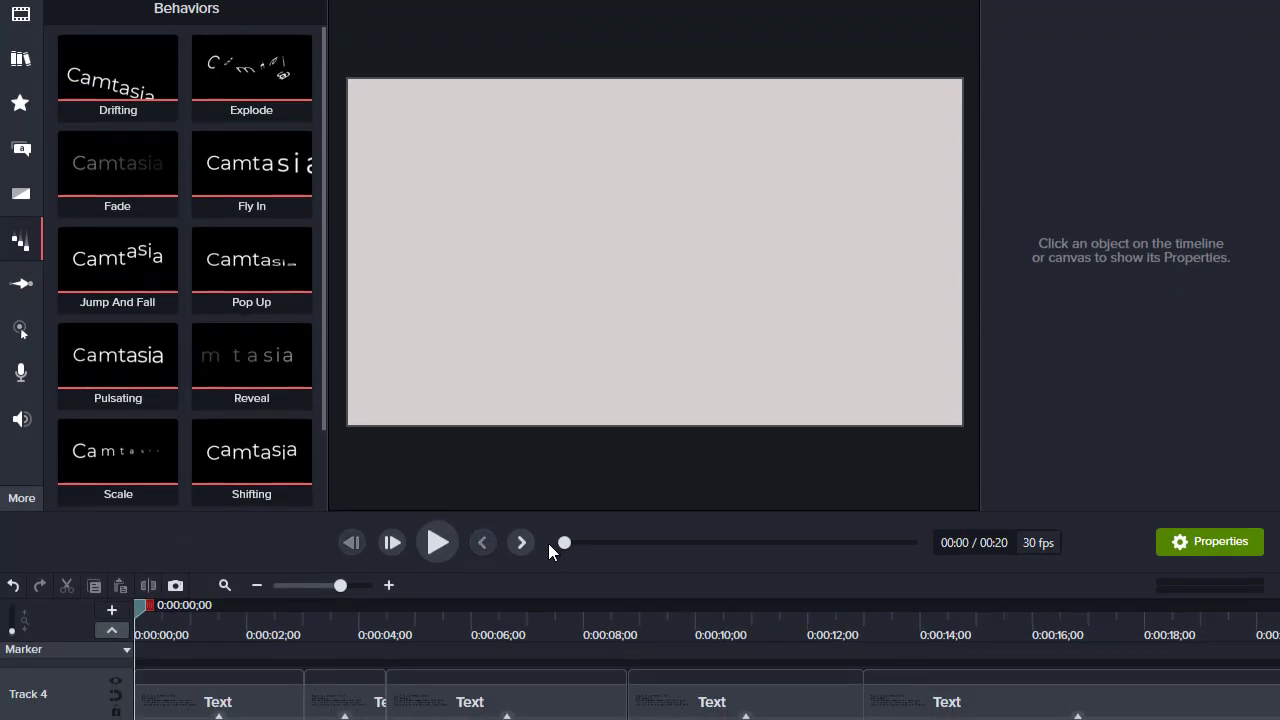
left_click_drag(143, 615, 150, 612)
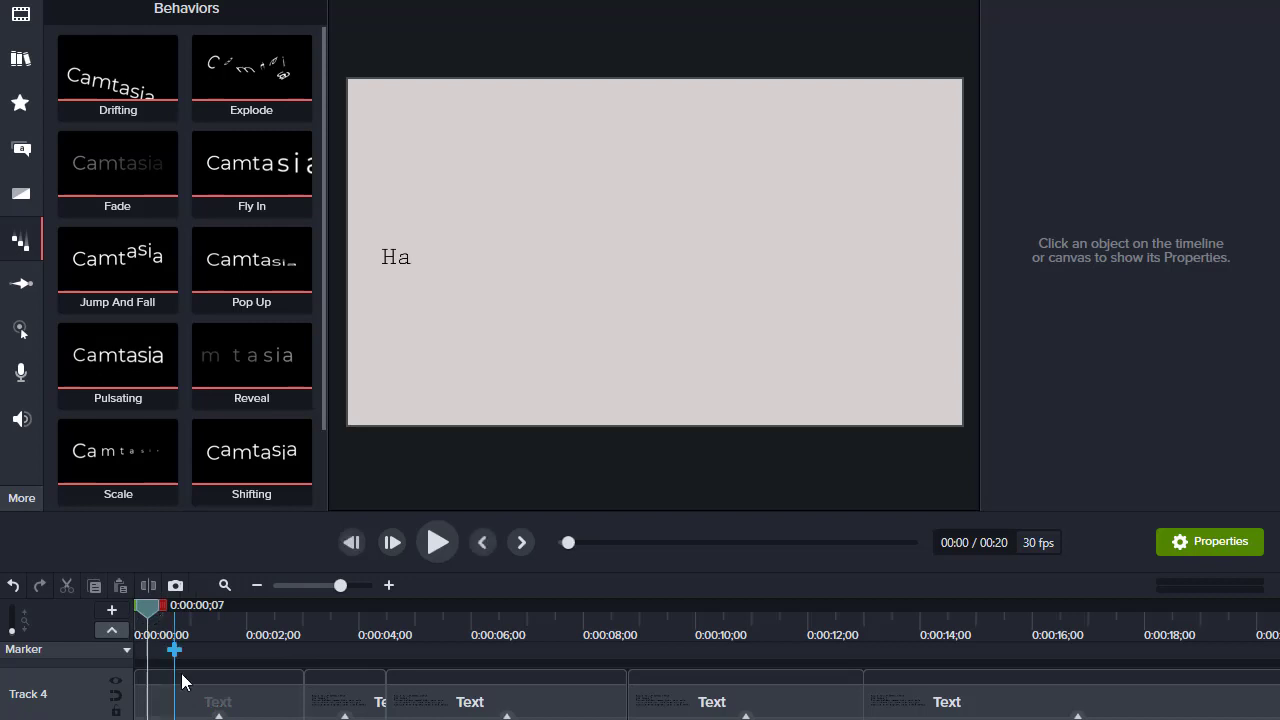
left_click(193, 704)
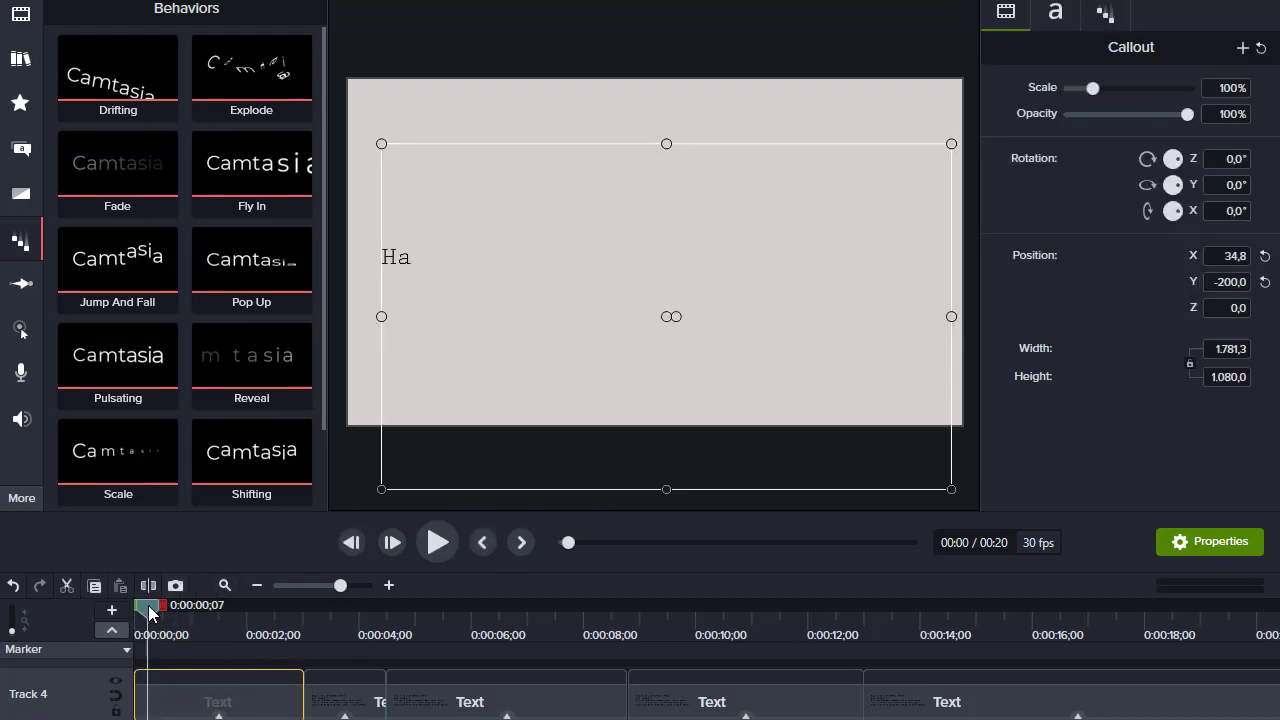
left_click_drag(150, 612, 226, 618)
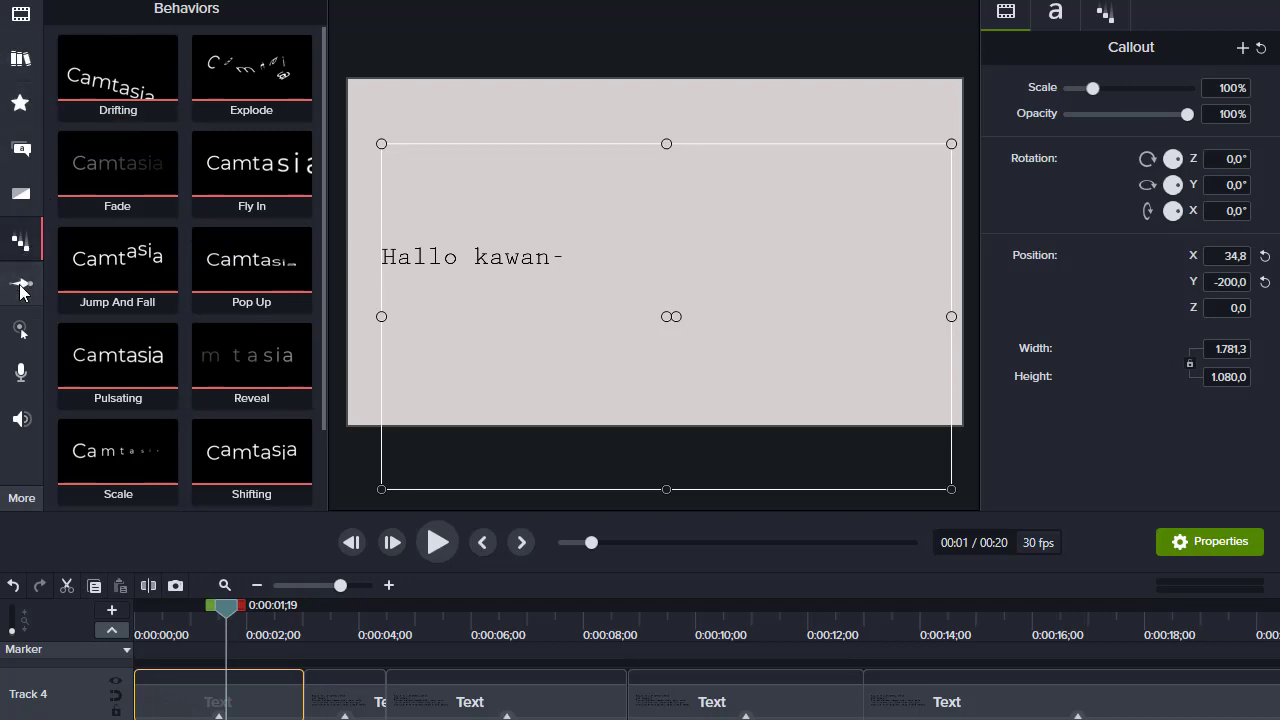
Add a Custom animation spanning the whole first text clip and check its start and end
left_click(21, 287)
left_click(231, 10)
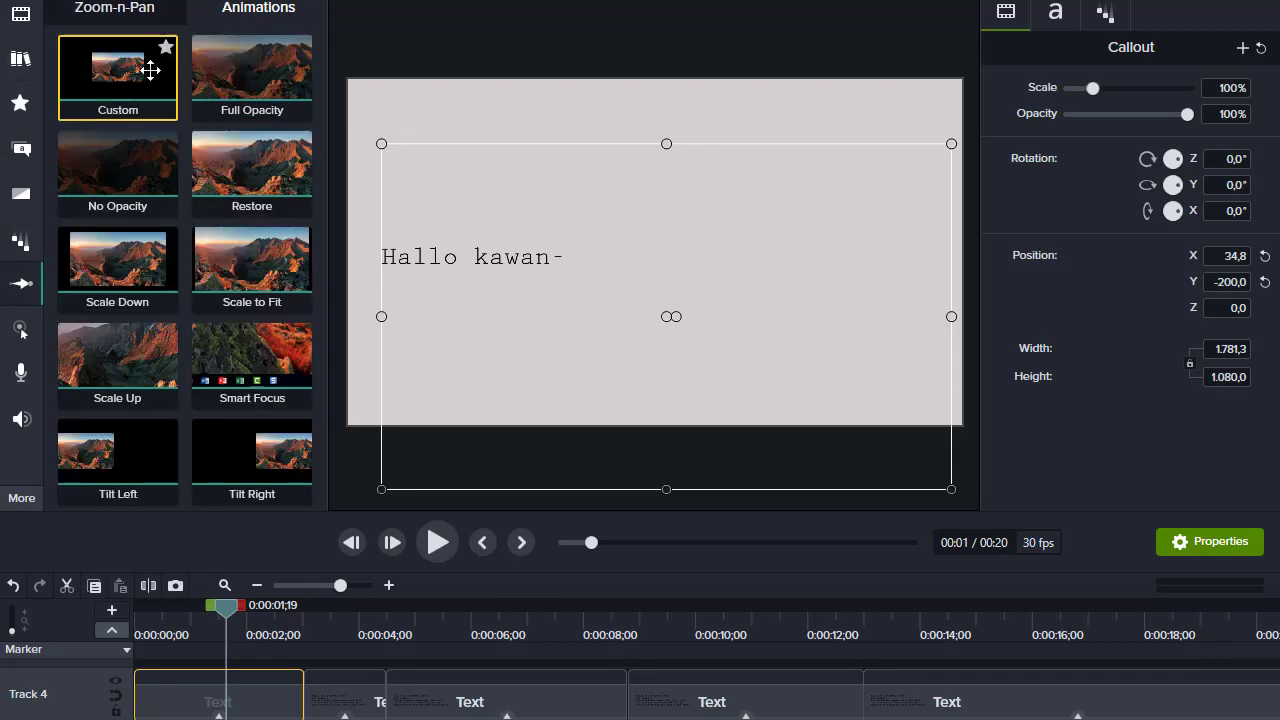
left_click_drag(127, 70, 302, 707)
left_click(482, 542)
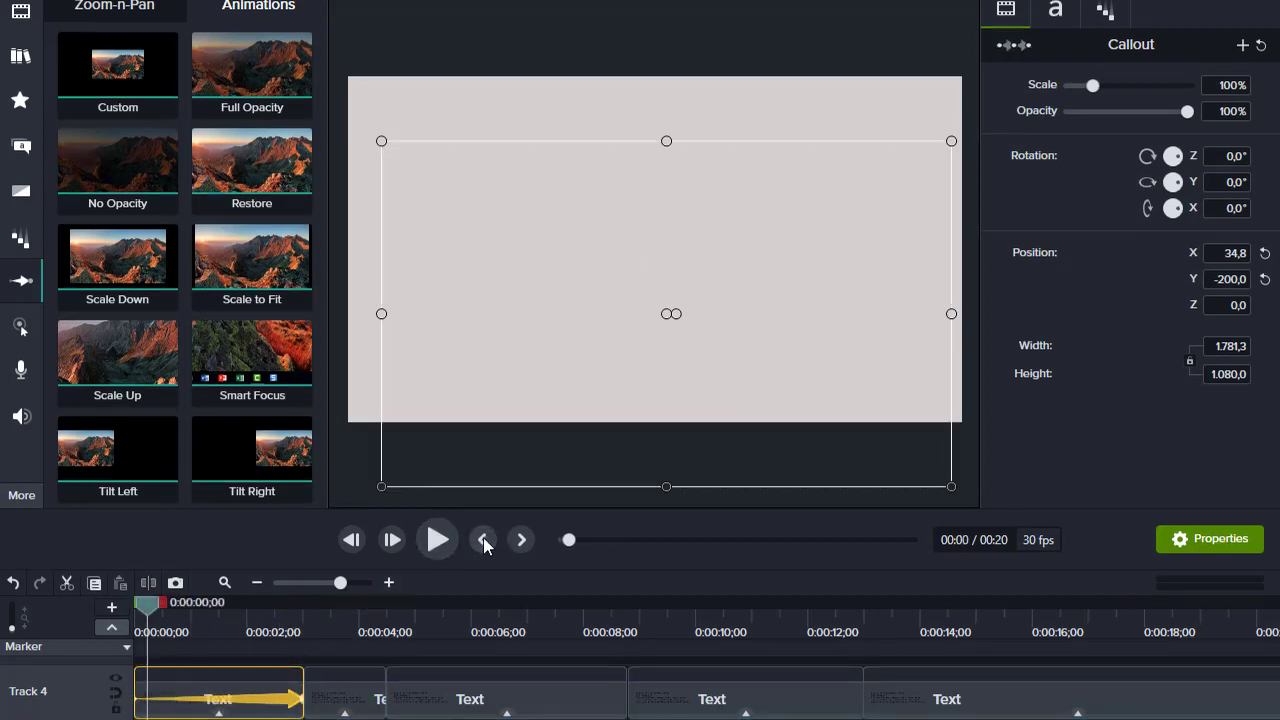
left_click(290, 704)
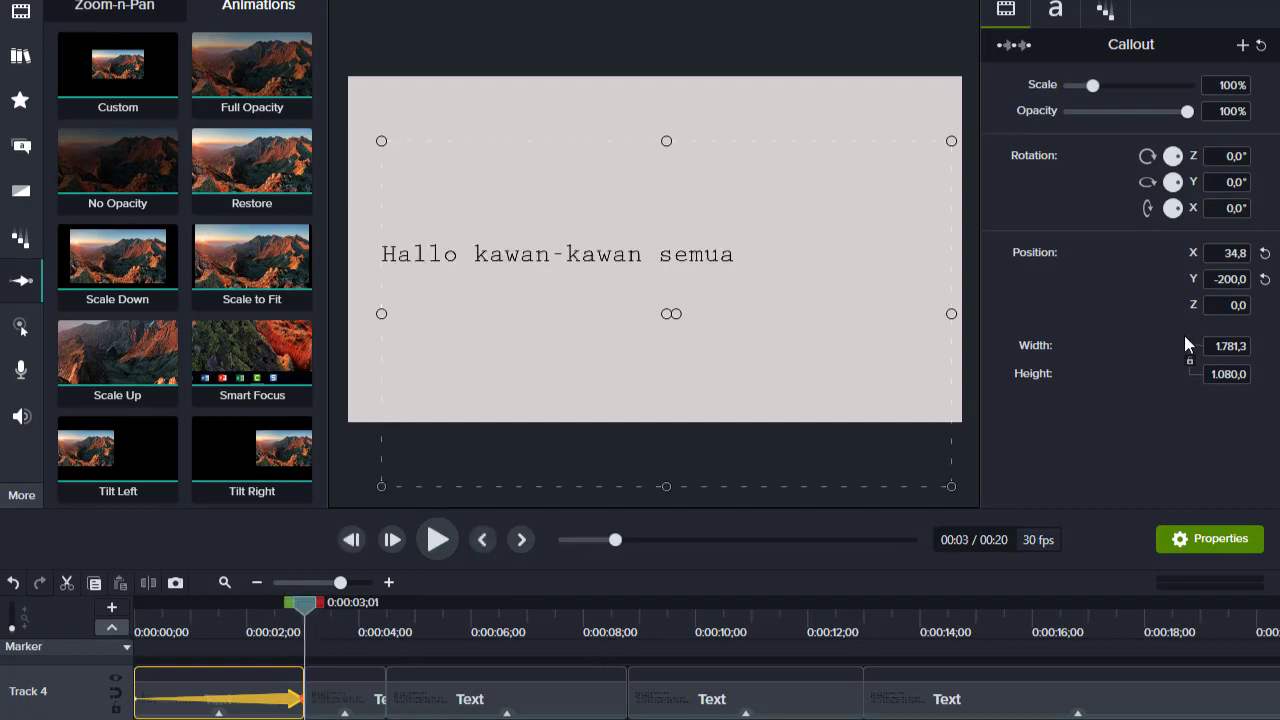
Add a Custom animation to the second text clip and set the callout's Y position to -140 at its start and end
left_click_drag(129, 80, 378, 704)
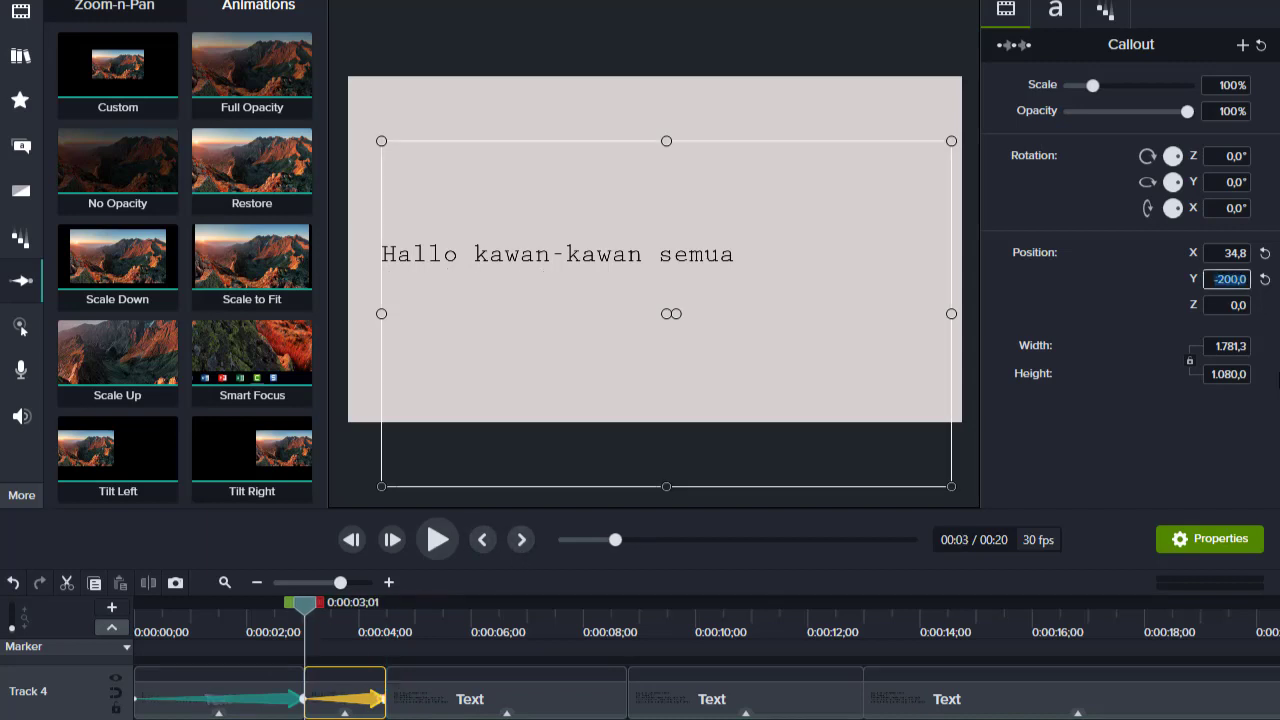
type("-140")
key("Return")
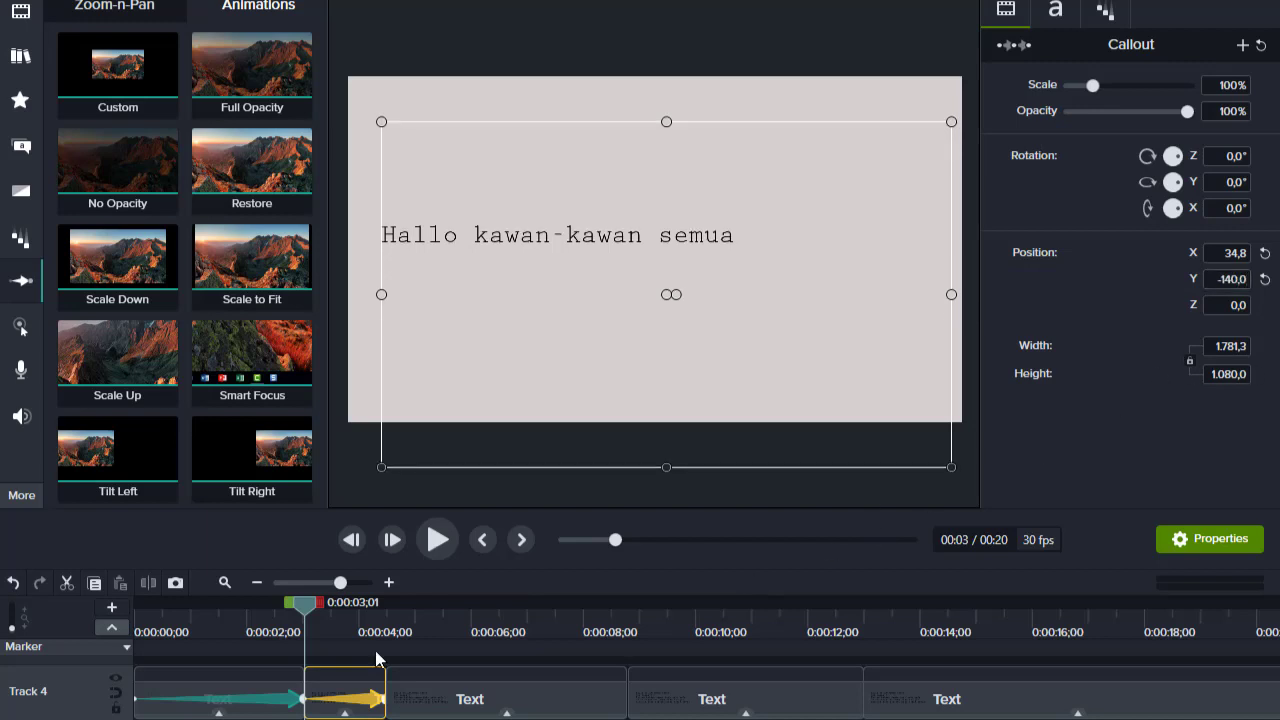
left_click(370, 704)
left_click(1234, 278)
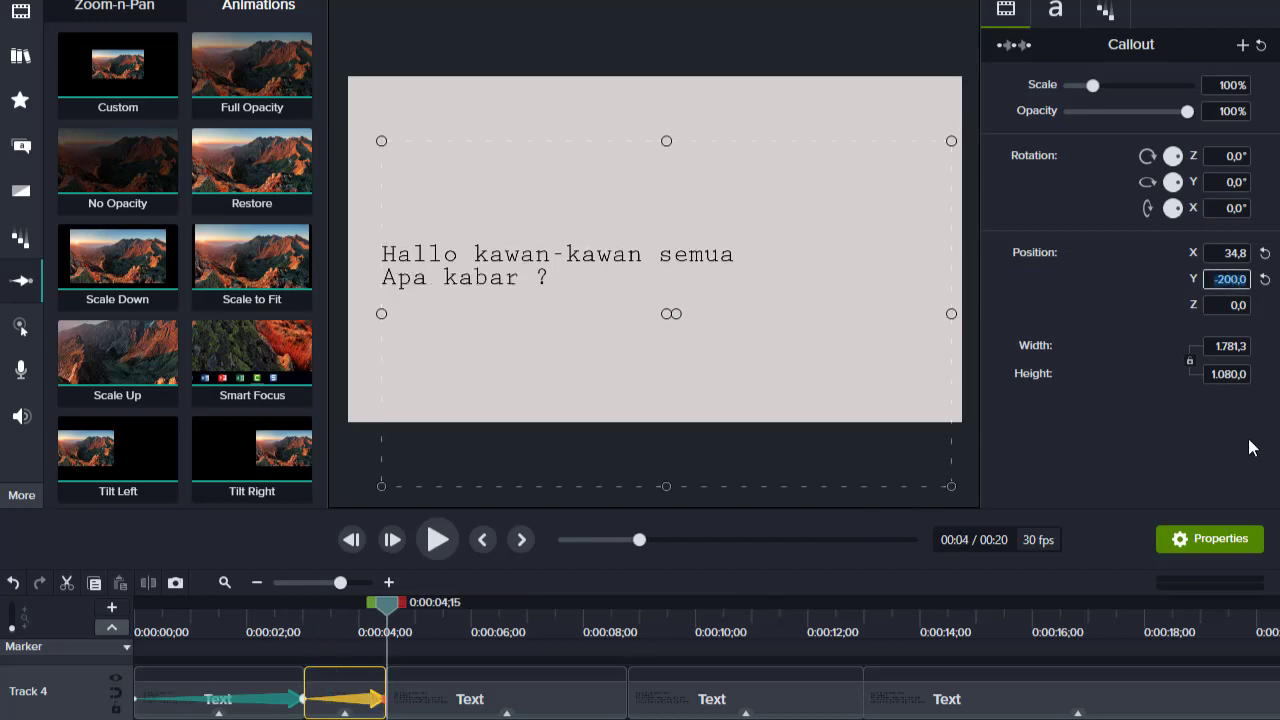
type("-140")
key("Return")
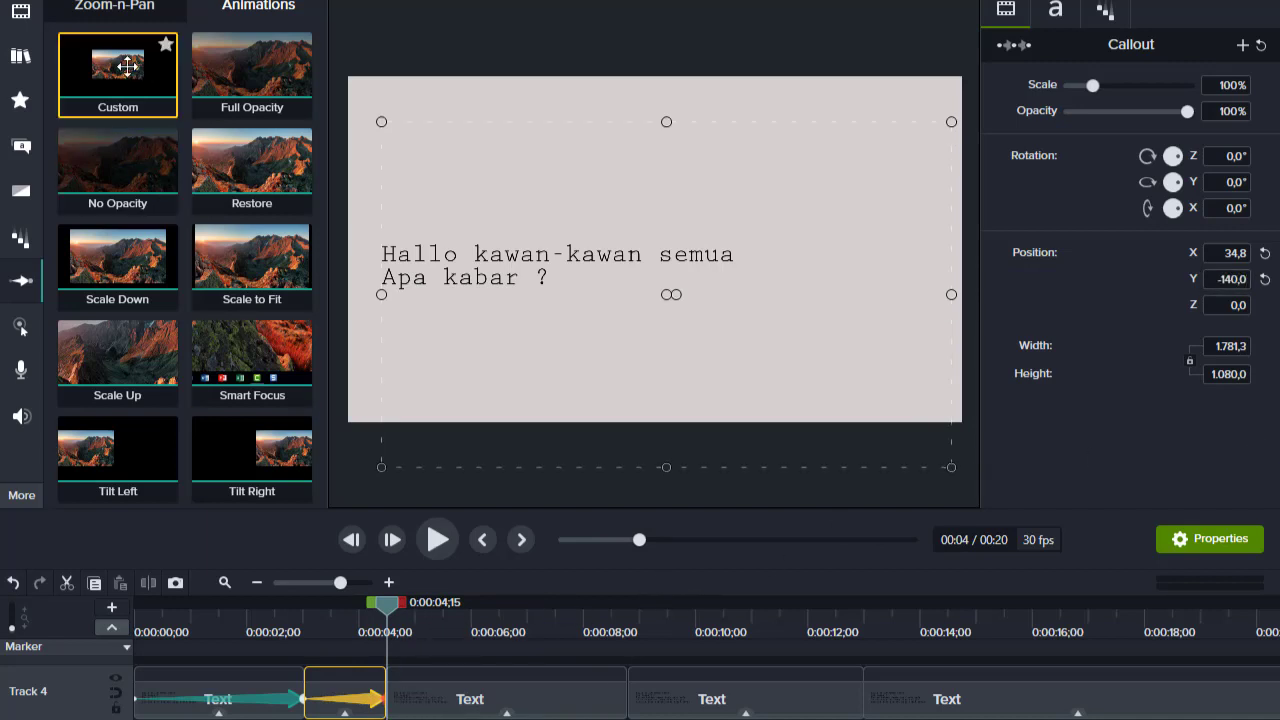
Add a Custom animation to the third text clip and set the callout's Y position to -80 at its start and end
left_click_drag(116, 82, 620, 699)
left_click(482, 539)
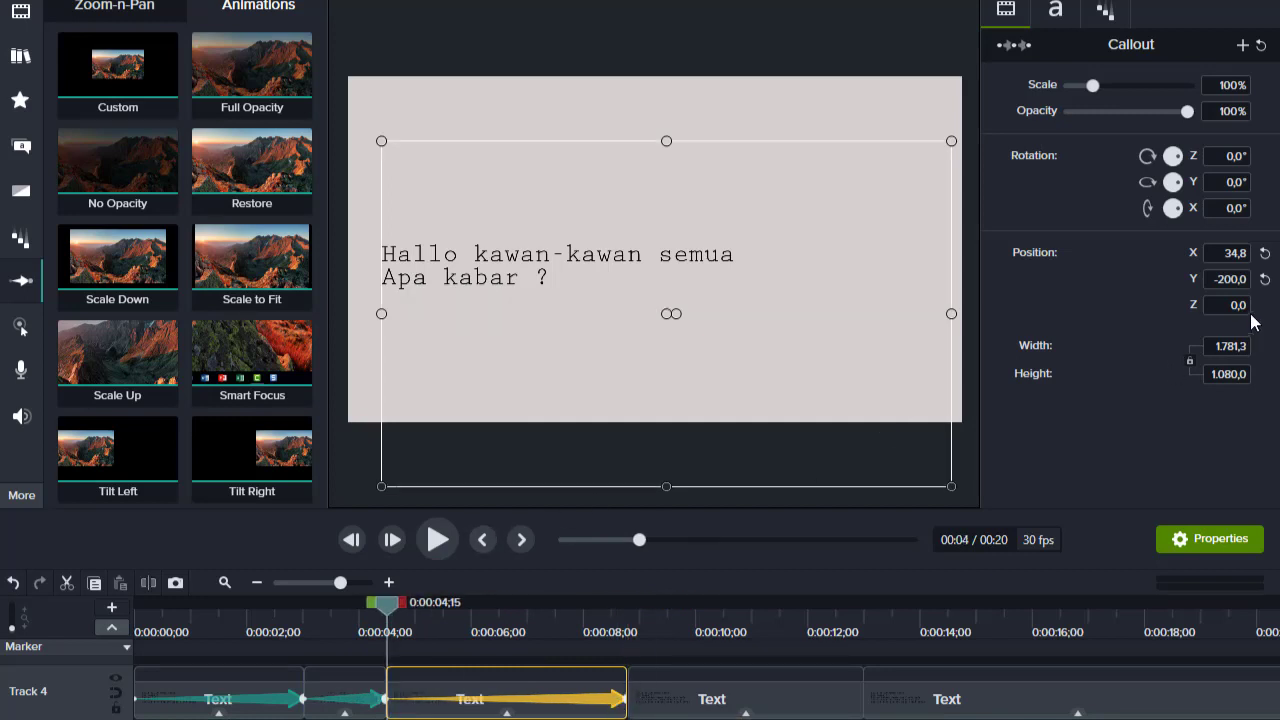
left_click(1230, 279)
type("-")
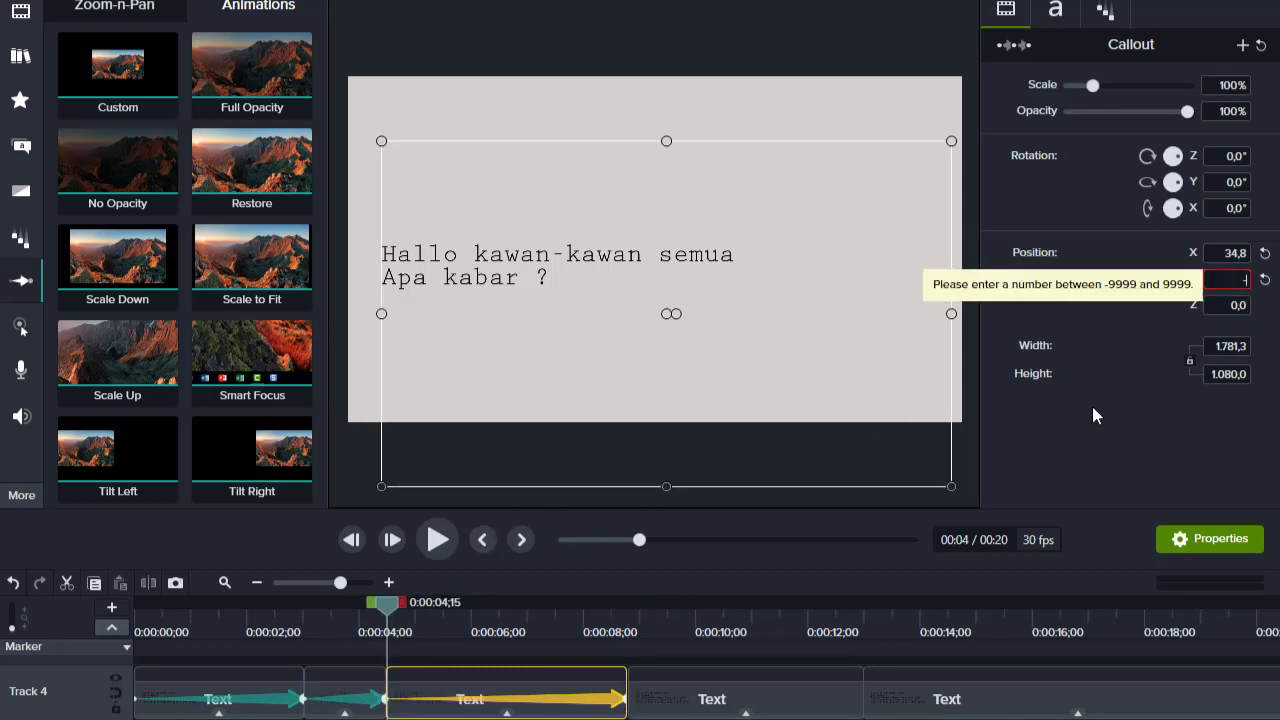
type("80")
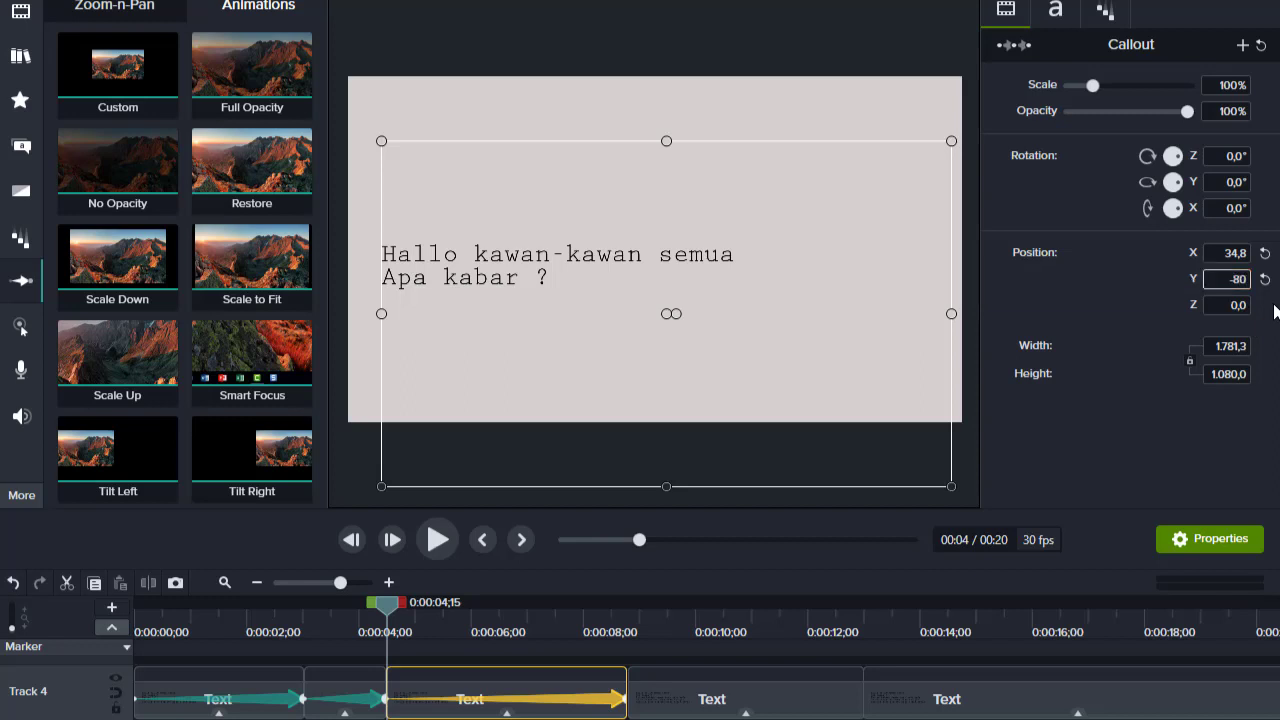
left_click(627, 615)
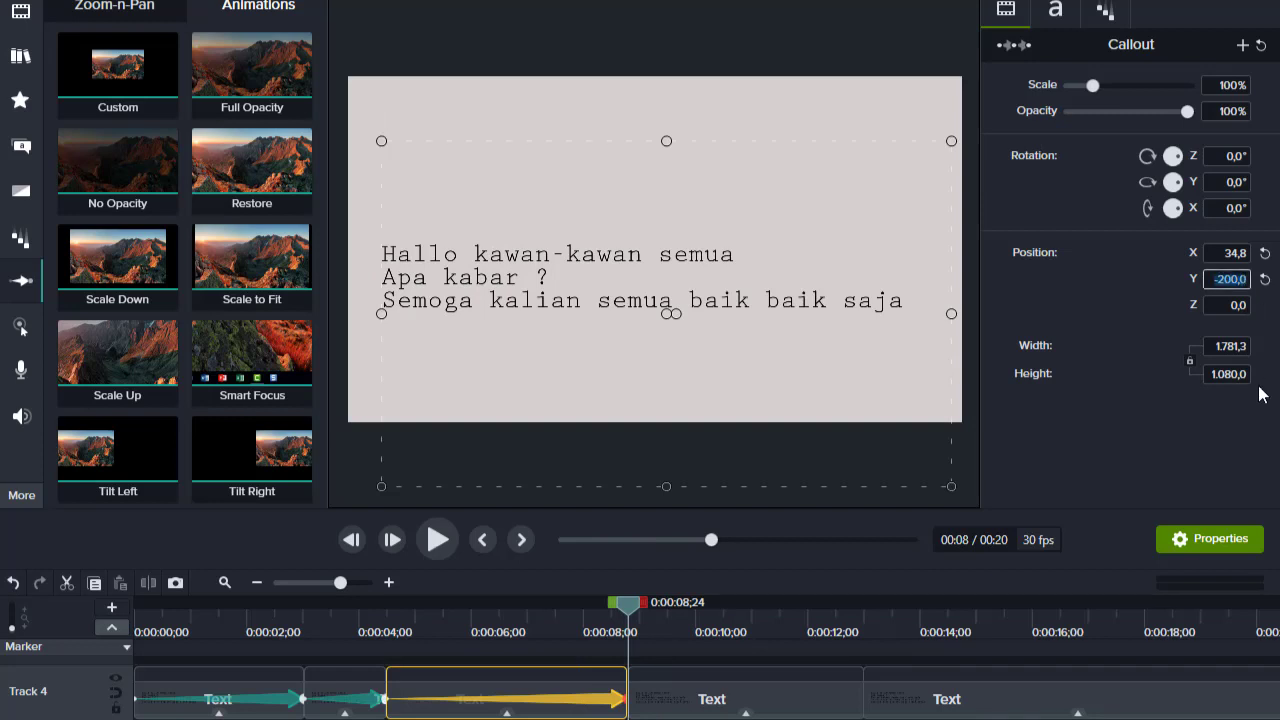
type("-80")
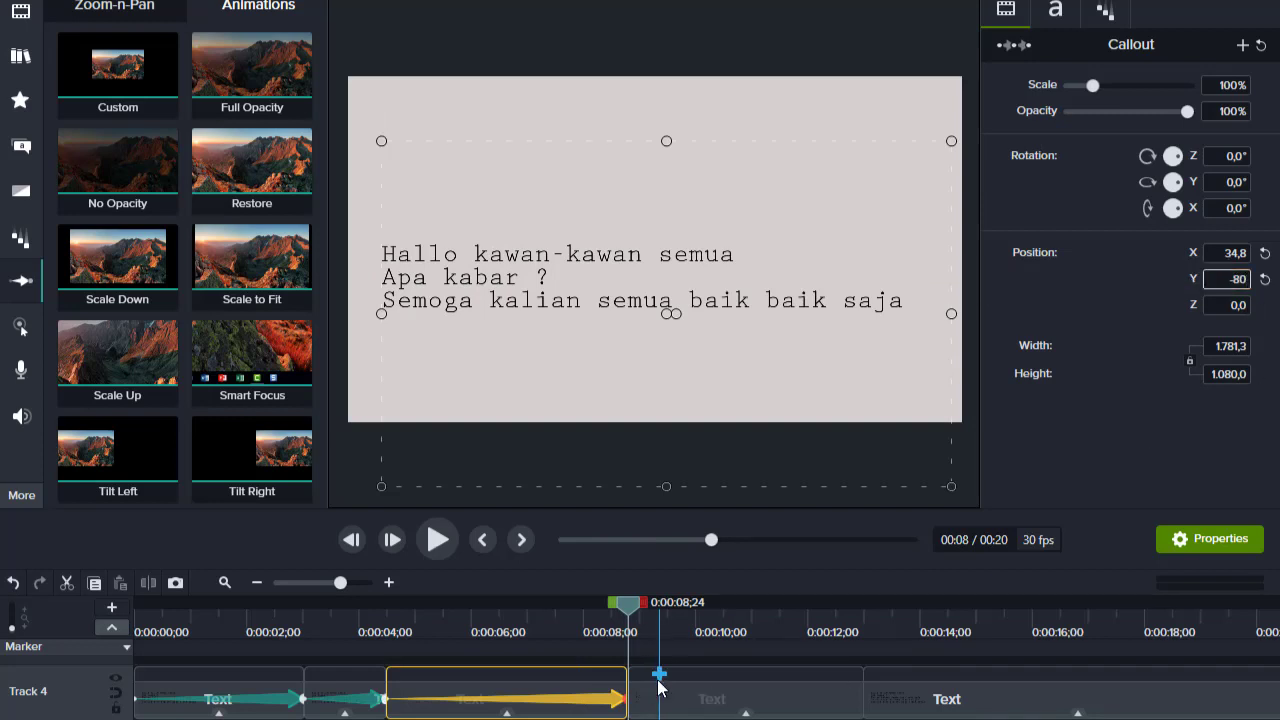
Add a Custom animation to the fourth text clip and set the callout's Y position to -20 at its start and end
left_click_drag(627, 603, 655, 605)
left_click_drag(118, 70, 660, 695)
left_click_drag(655, 603, 863, 603)
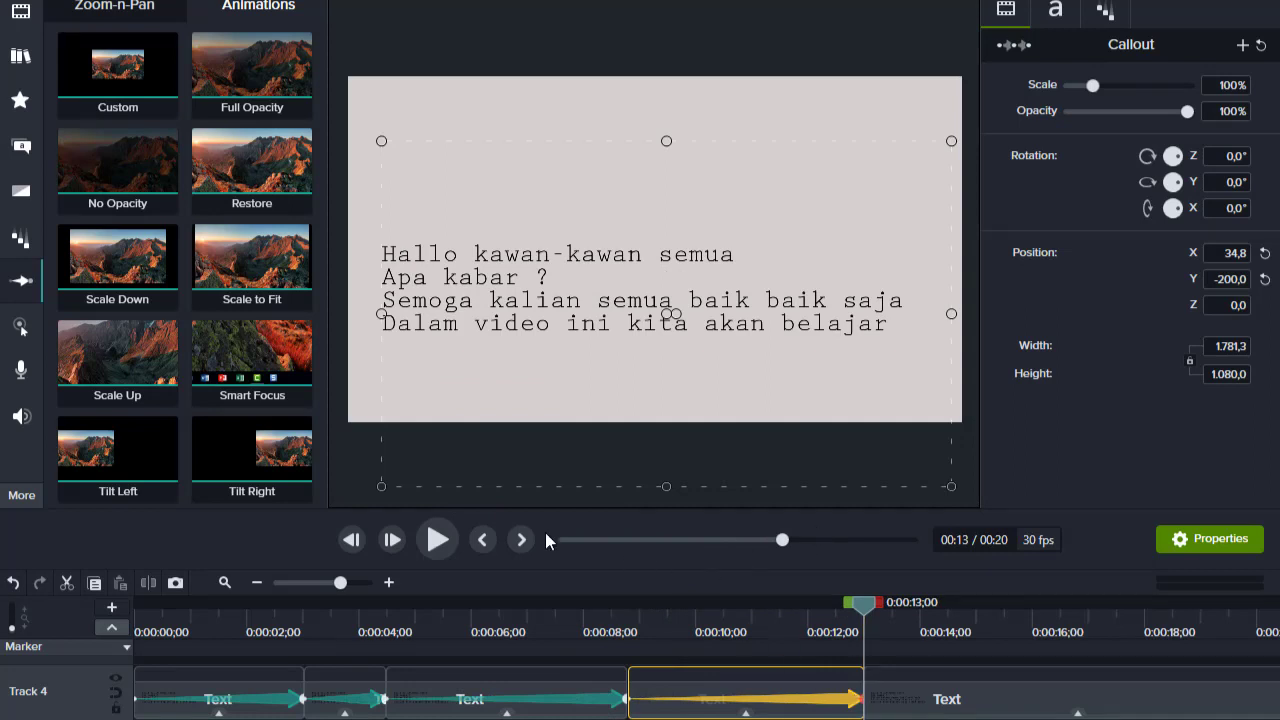
left_click(482, 540)
left_click(1228, 279)
type("-")
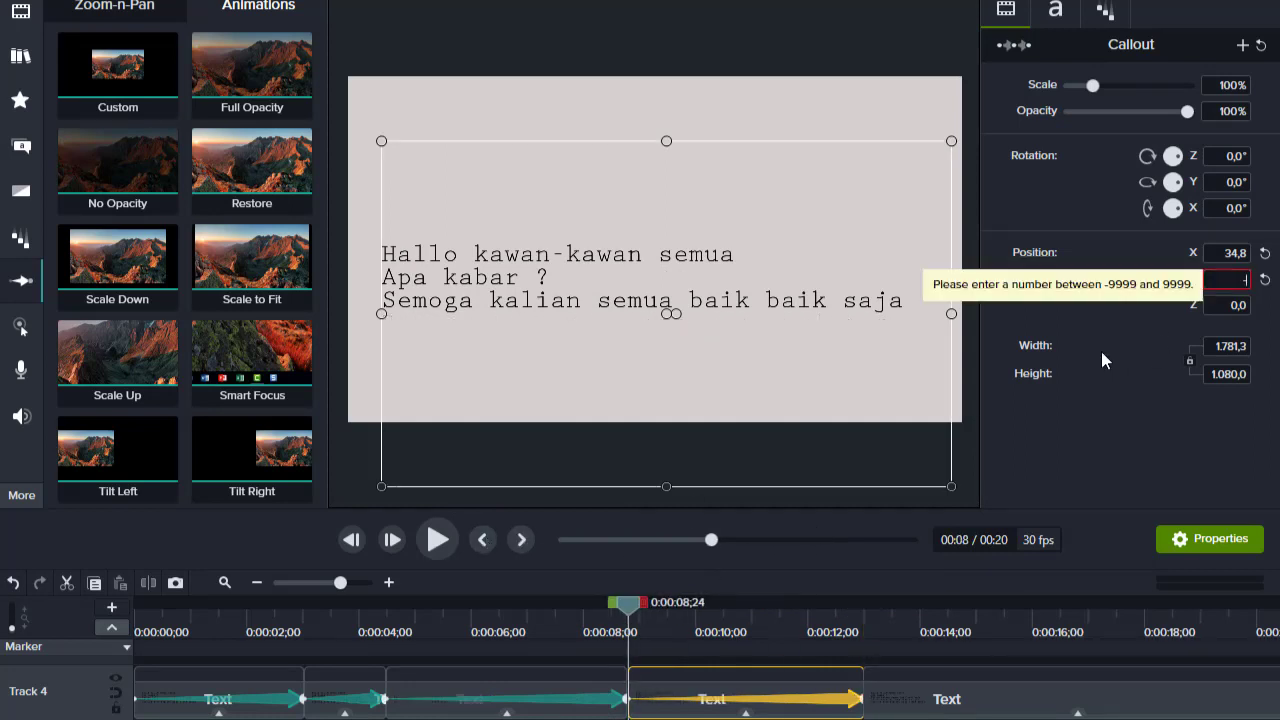
type("200")
key("Return")
left_click(862, 630)
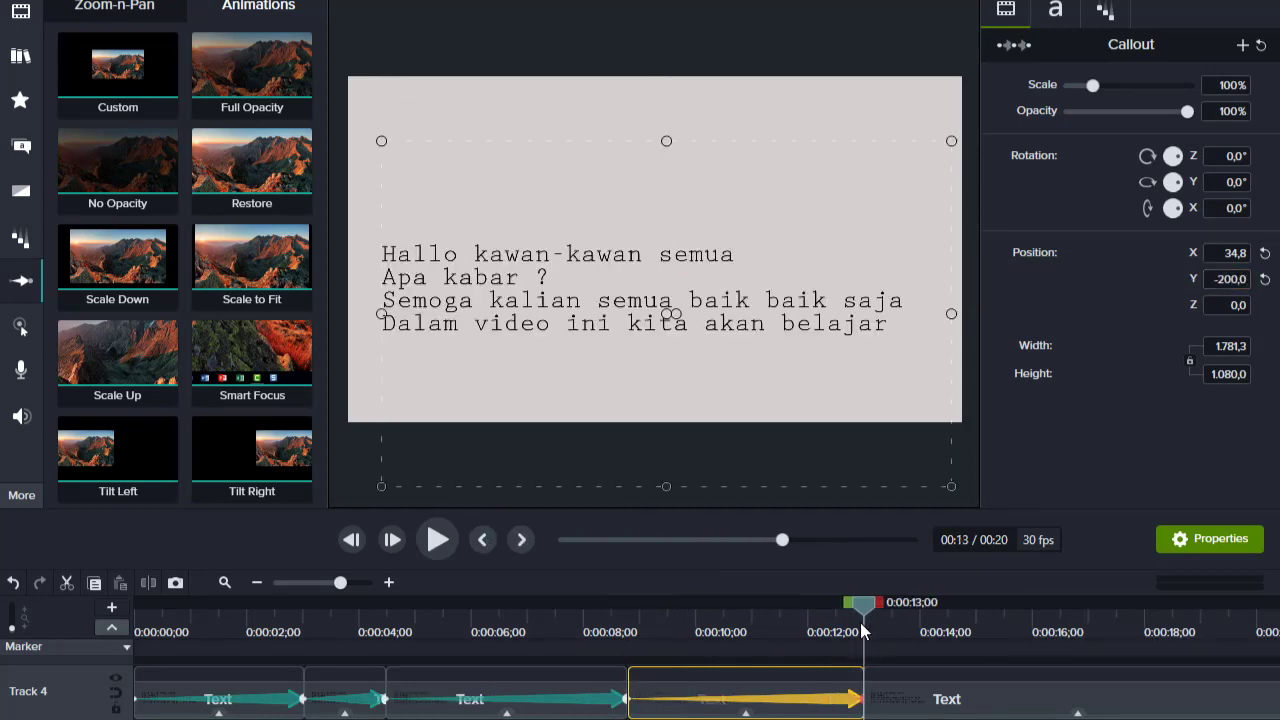
left_click(1228, 279)
type("-200")
key("Return")
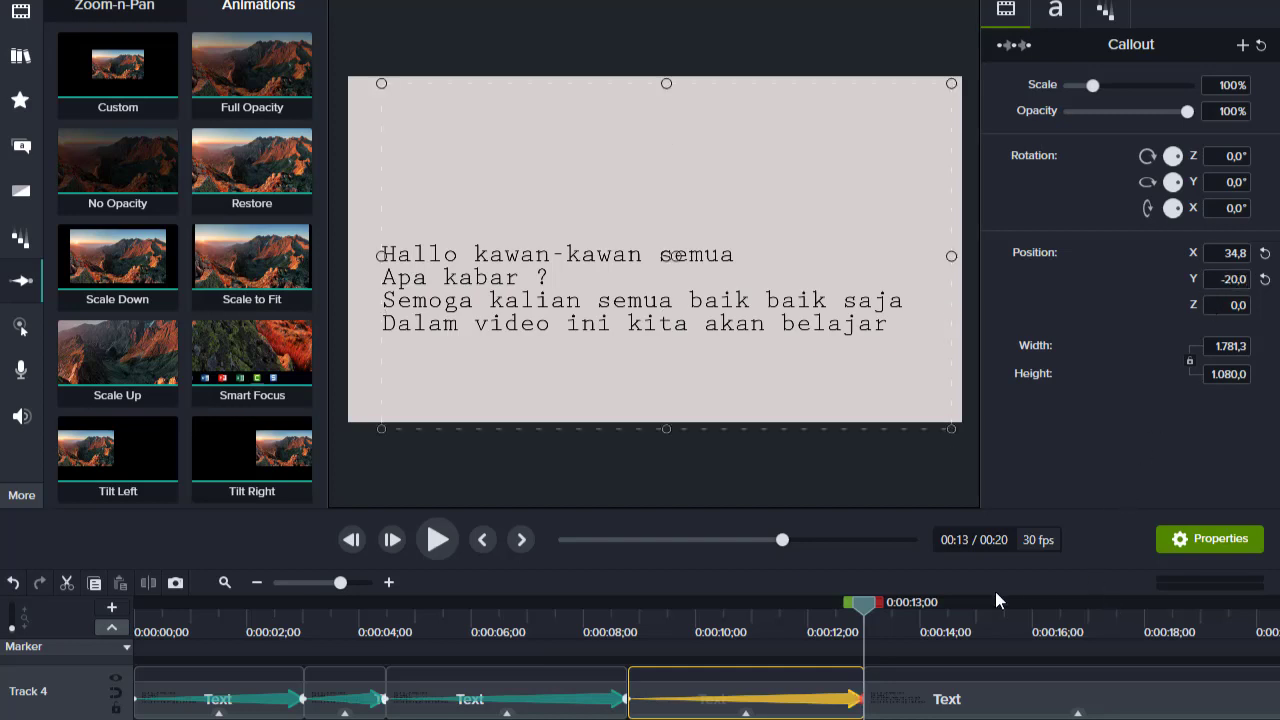
Select the last text clip and add a Custom animation spanning its whole length from 0:00:13;00
left_click_drag(862, 606, 850, 606)
left_click(915, 680)
key("ctrl+Right")
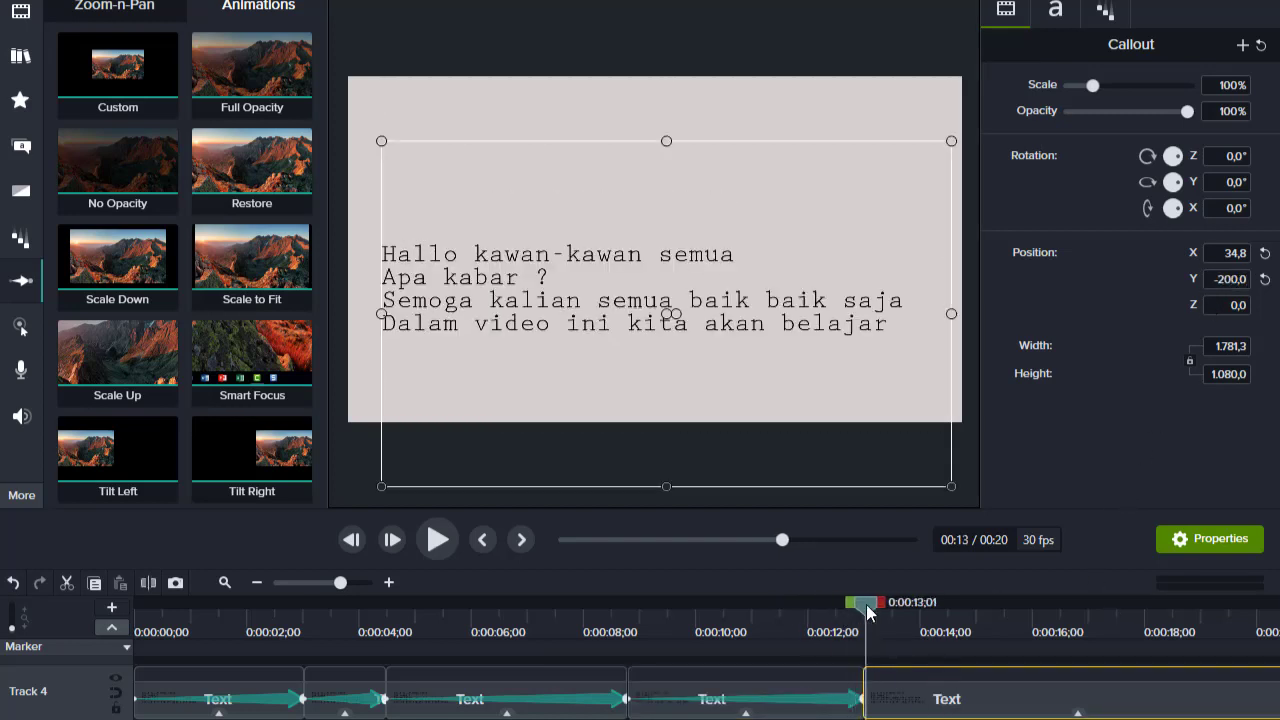
left_click(257, 584)
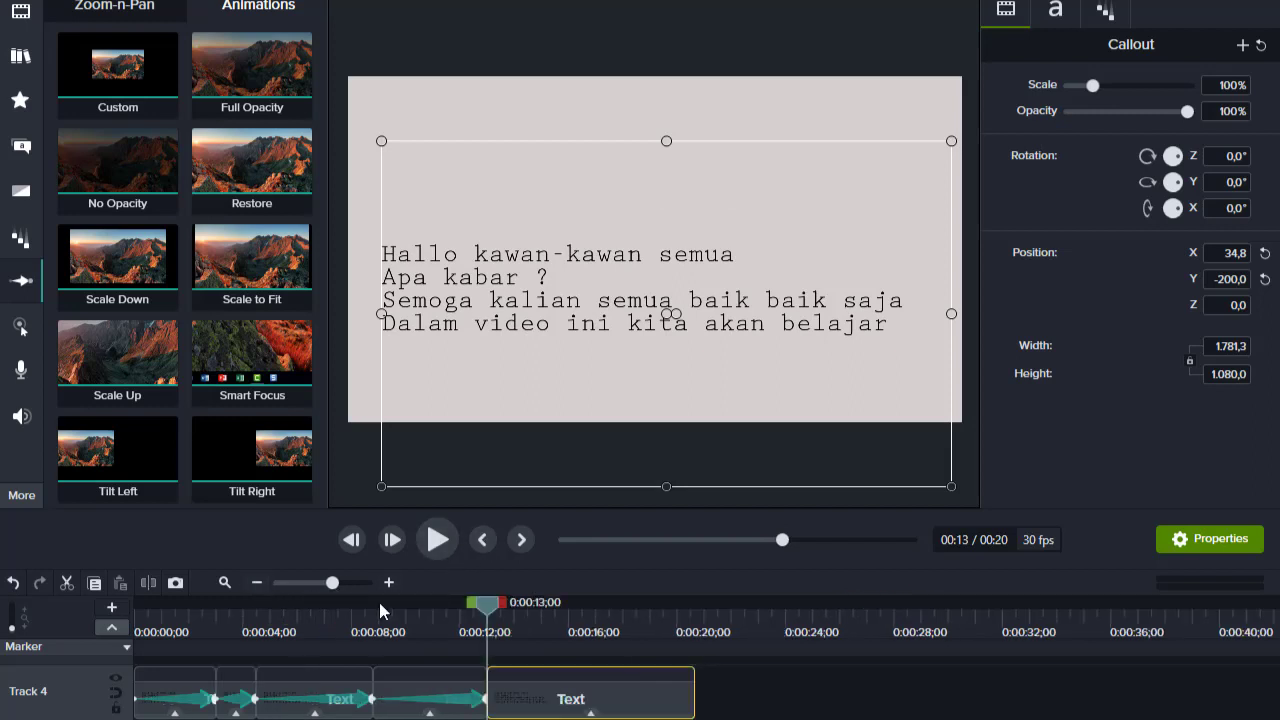
left_click_drag(118, 70, 695, 698)
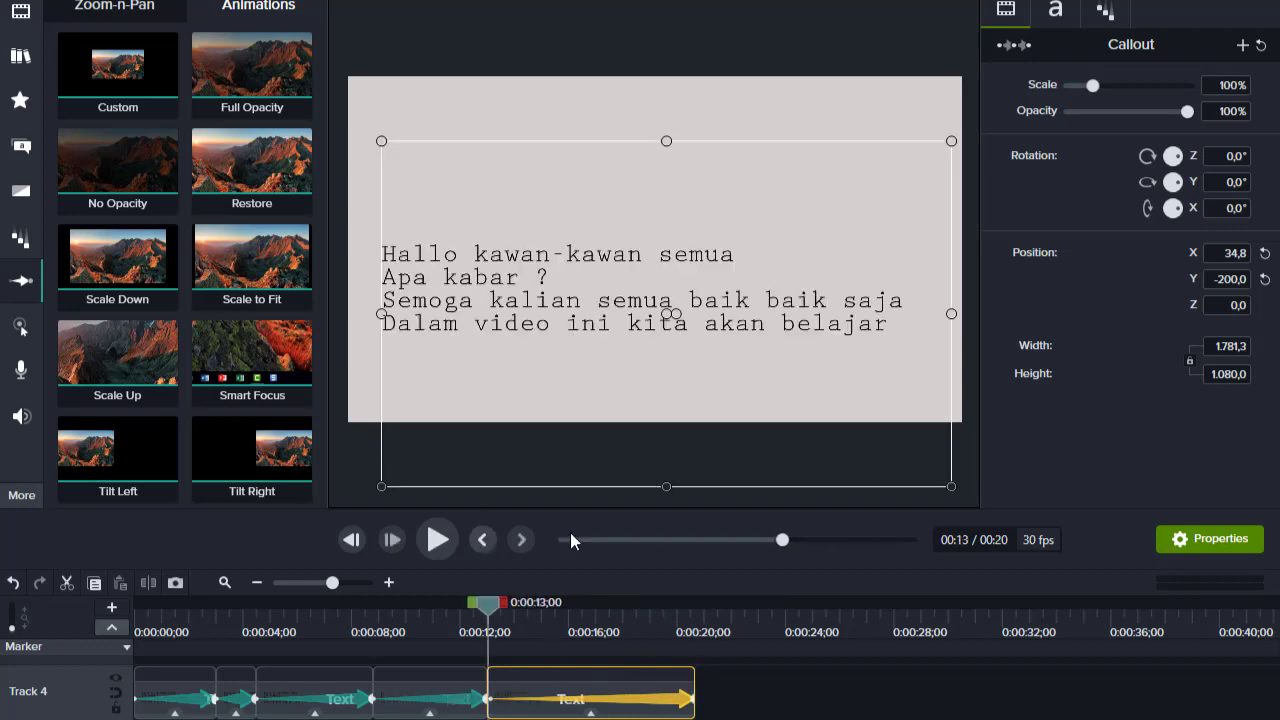
Set the callout's Y position to 40 at both the start and the end of the last text clip's animation
left_click(1228, 279)
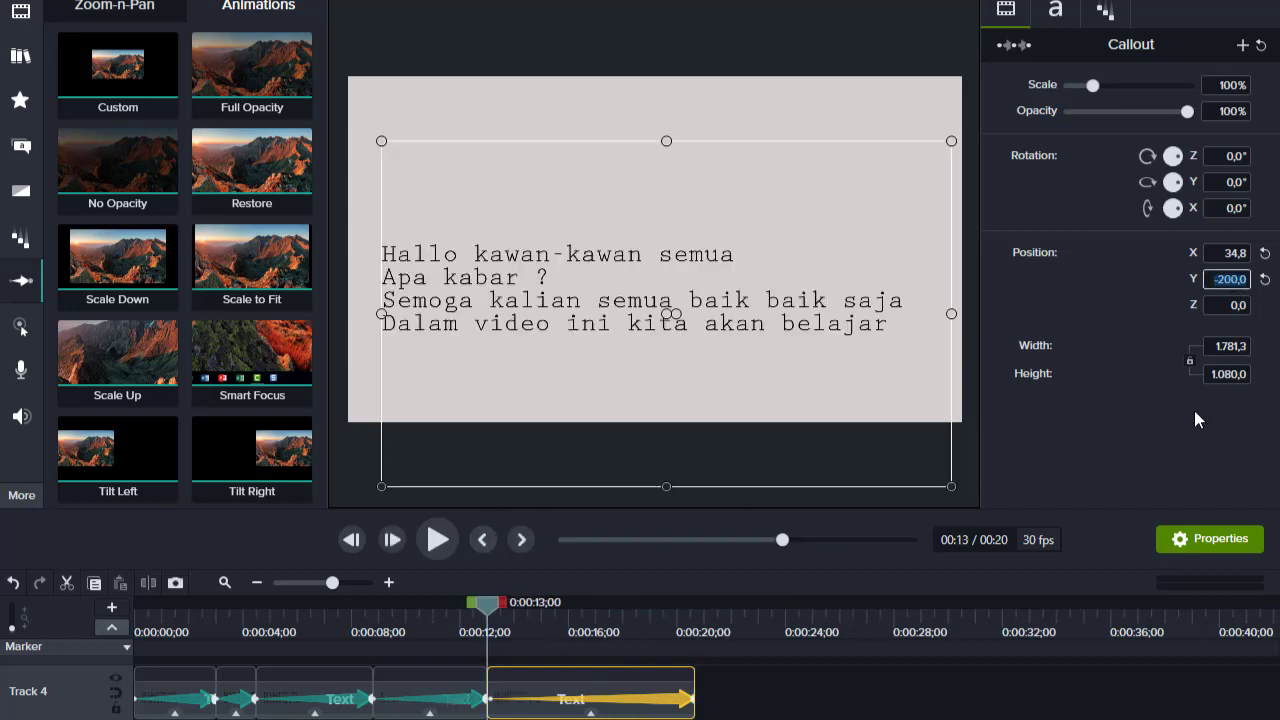
type("40")
key("Return")
left_click(693, 698)
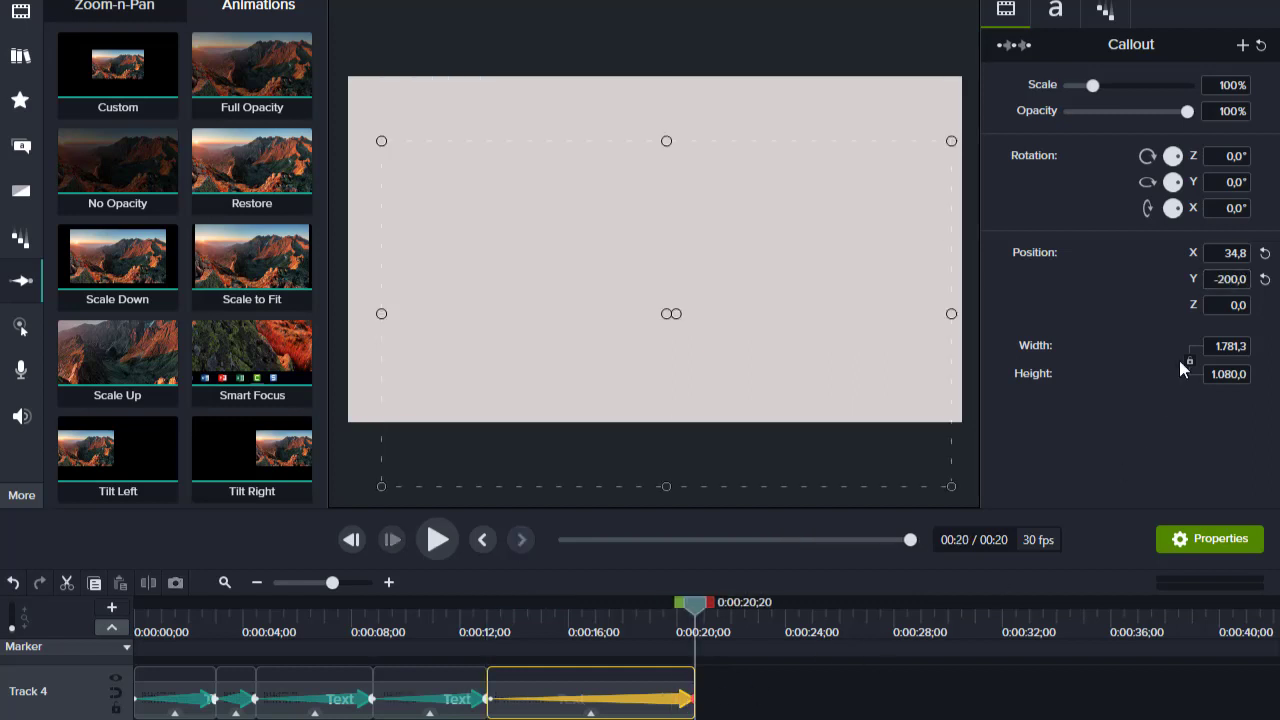
left_click(1215, 279)
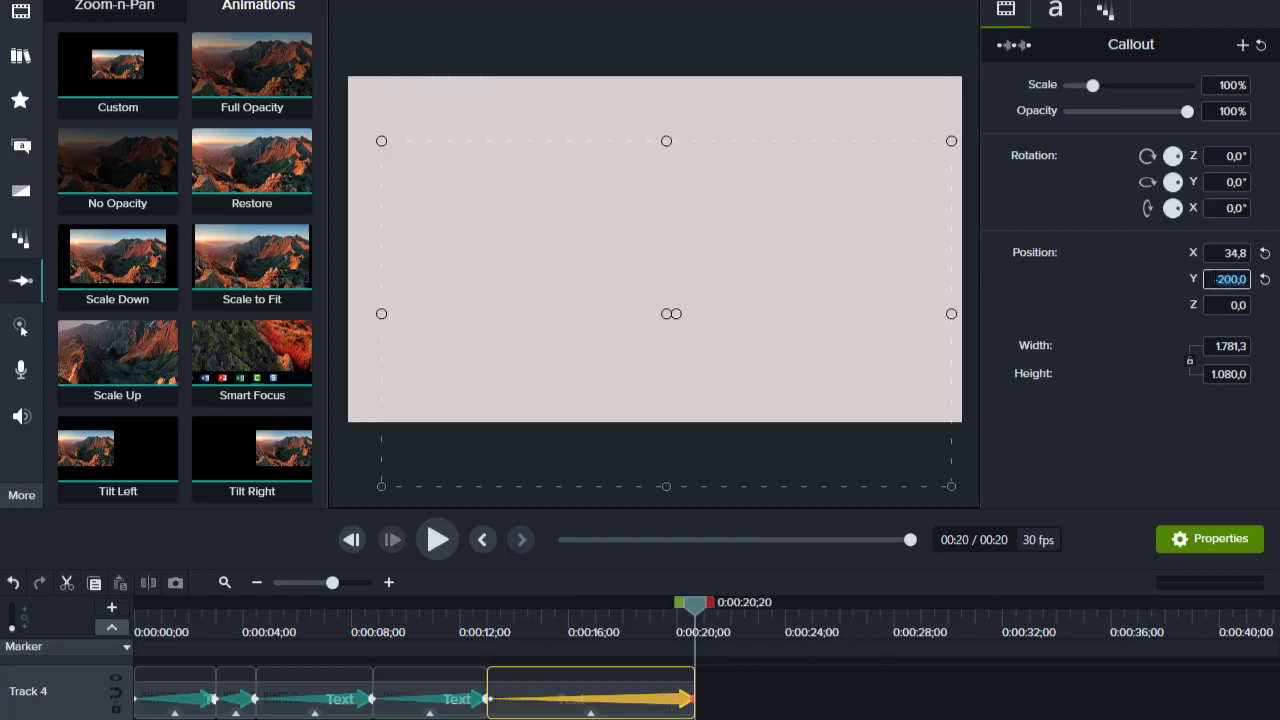
left_click(757, 647)
Play the whole text animation from the beginning to check the line-by-line movement, and return to the start
left_click_drag(695, 609, 135, 627)
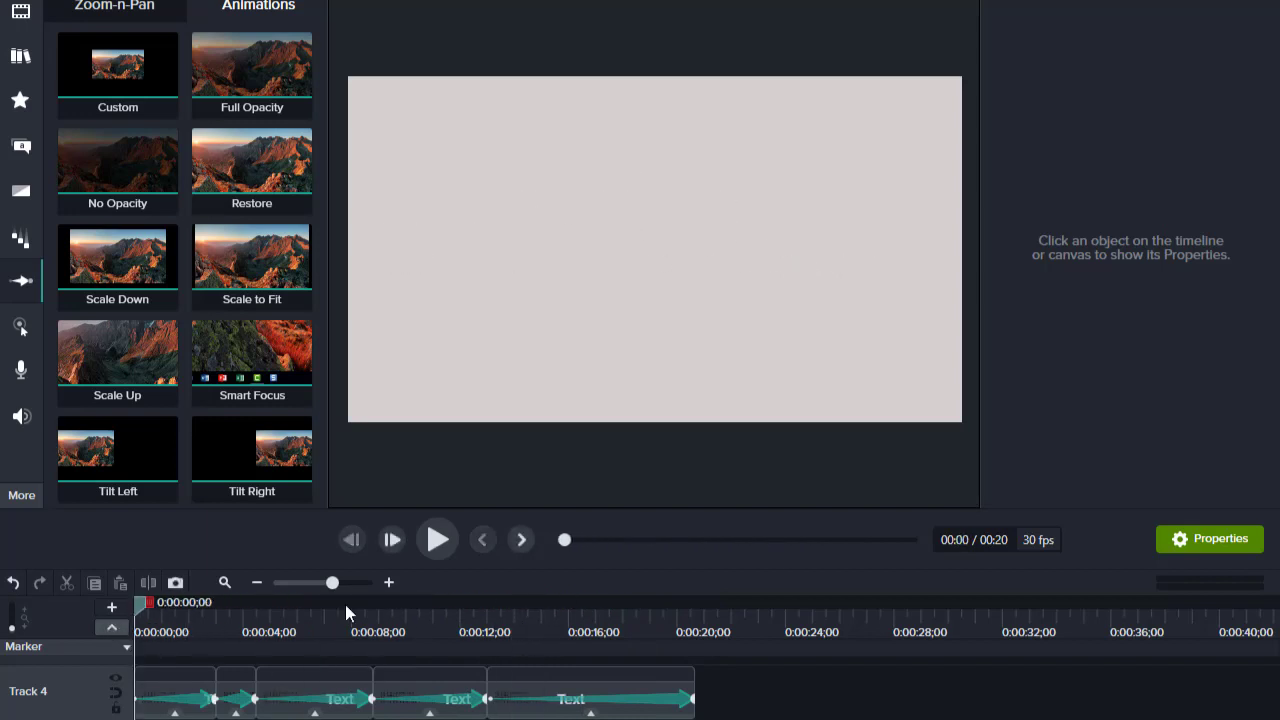
left_click(437, 540)
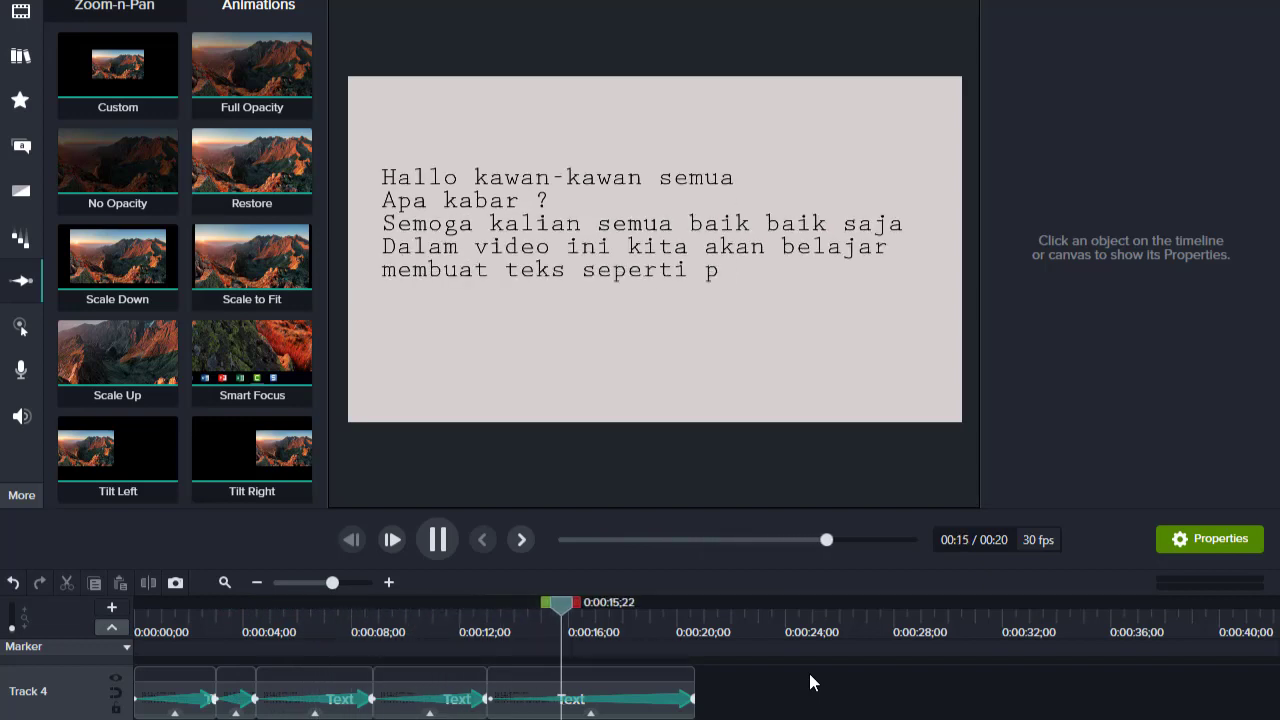
left_click(449, 543)
left_click_drag(669, 603, 130, 615)
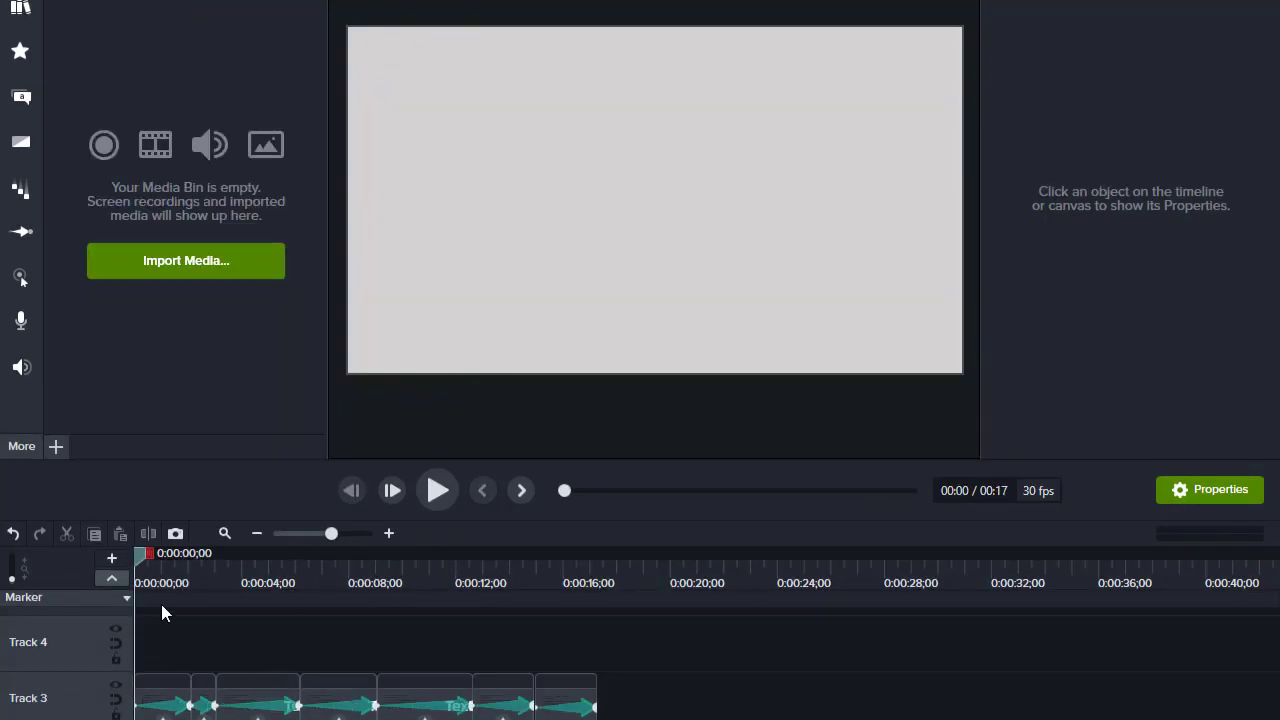
Import the audio file "Suara Mesin Ketik Sound Effect Typewriter" and place it at the start of Track 4
left_click_drag(140, 560, 153, 563)
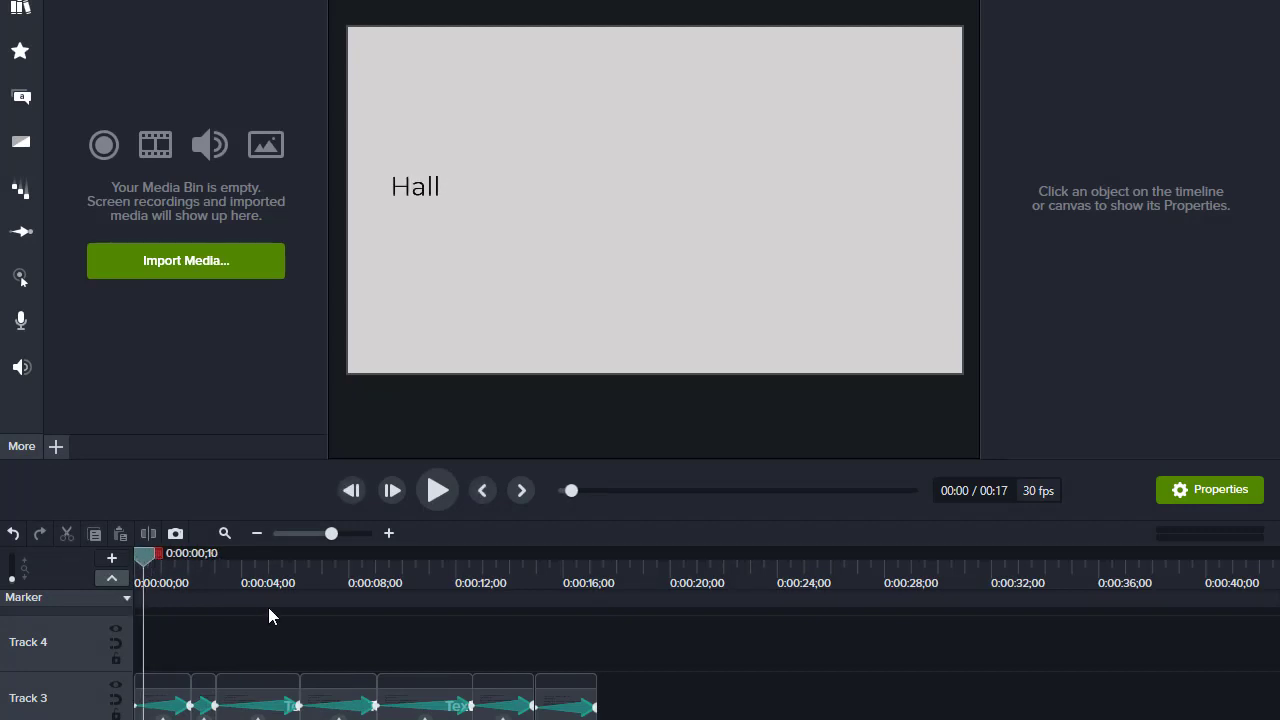
left_click(116, 246)
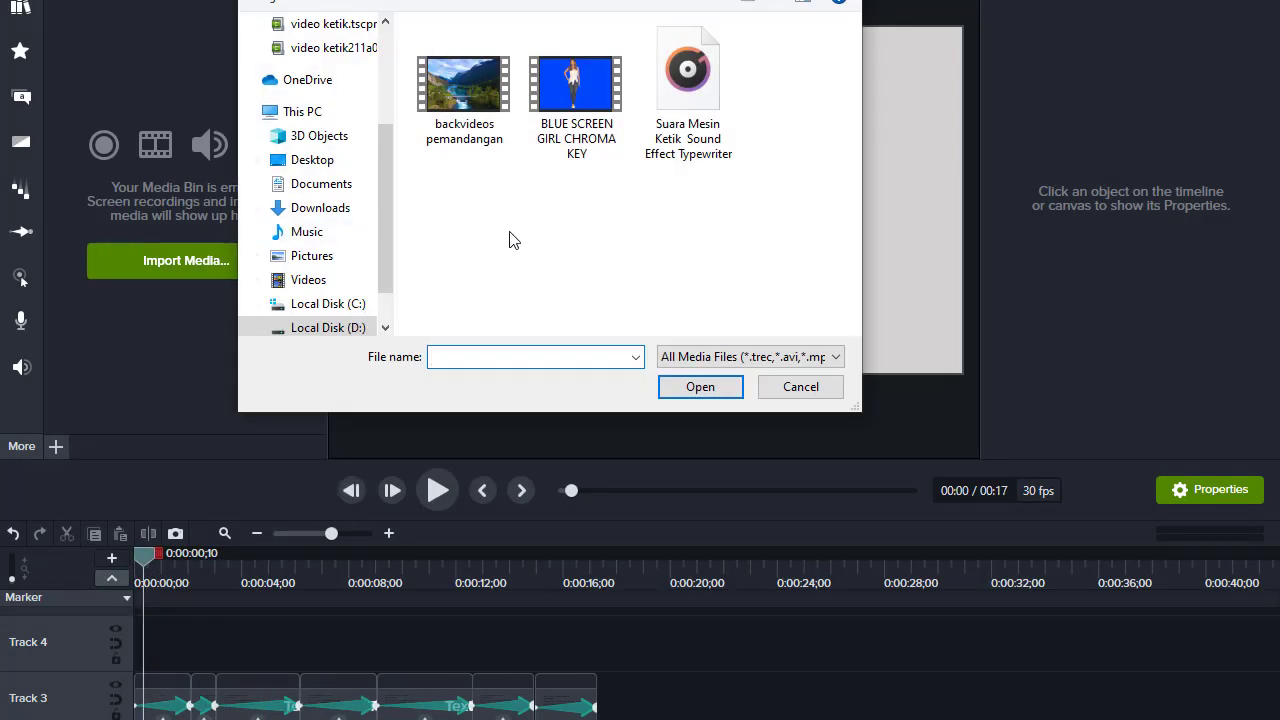
left_click(687, 112)
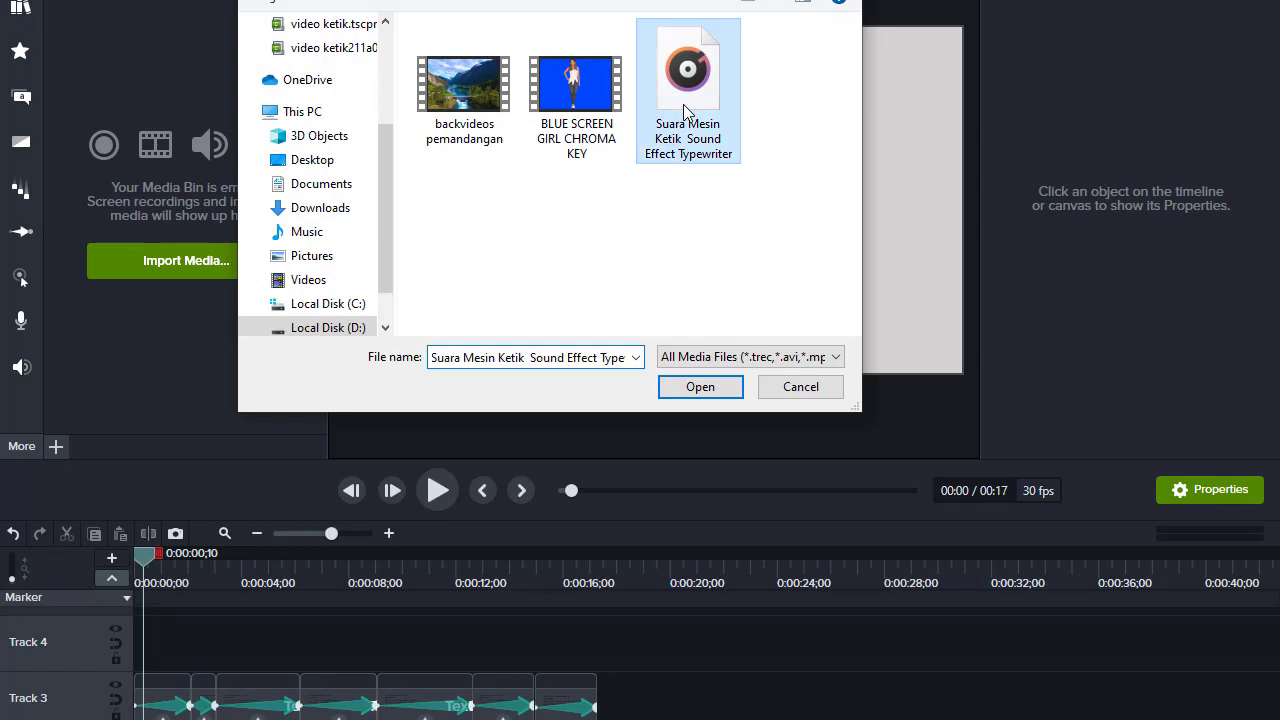
left_click(694, 389)
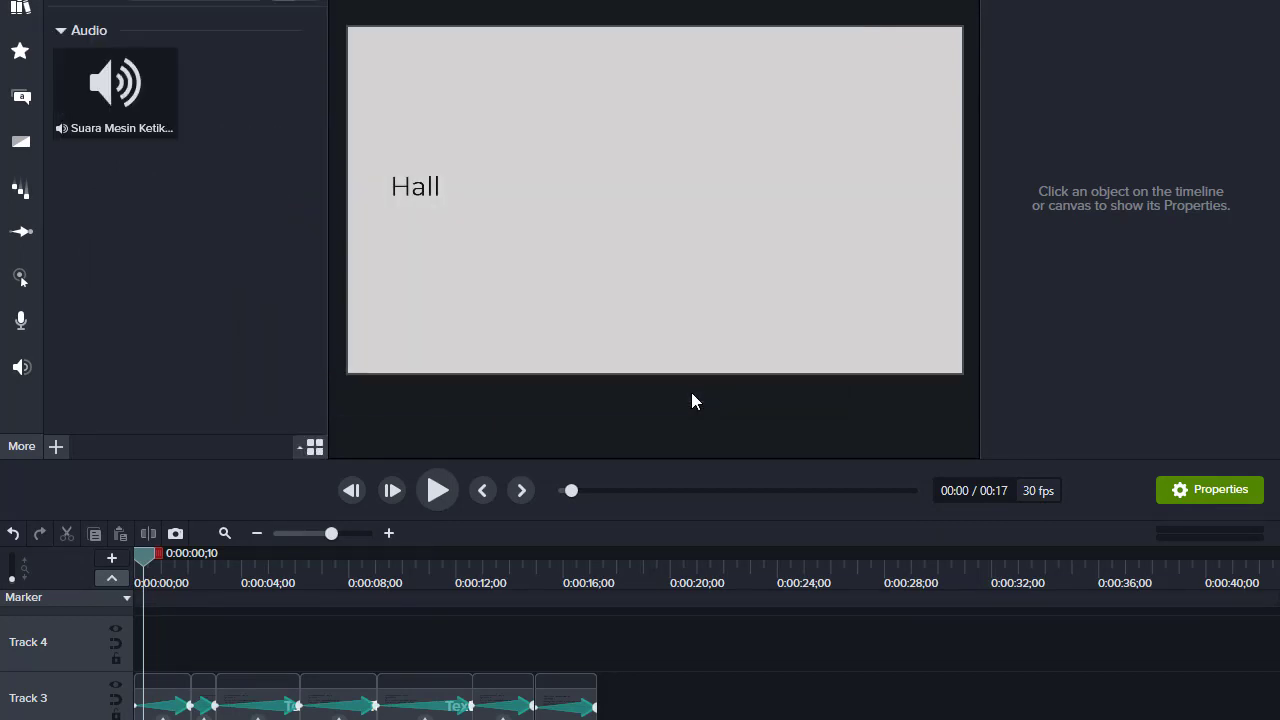
left_click_drag(98, 83, 120, 645)
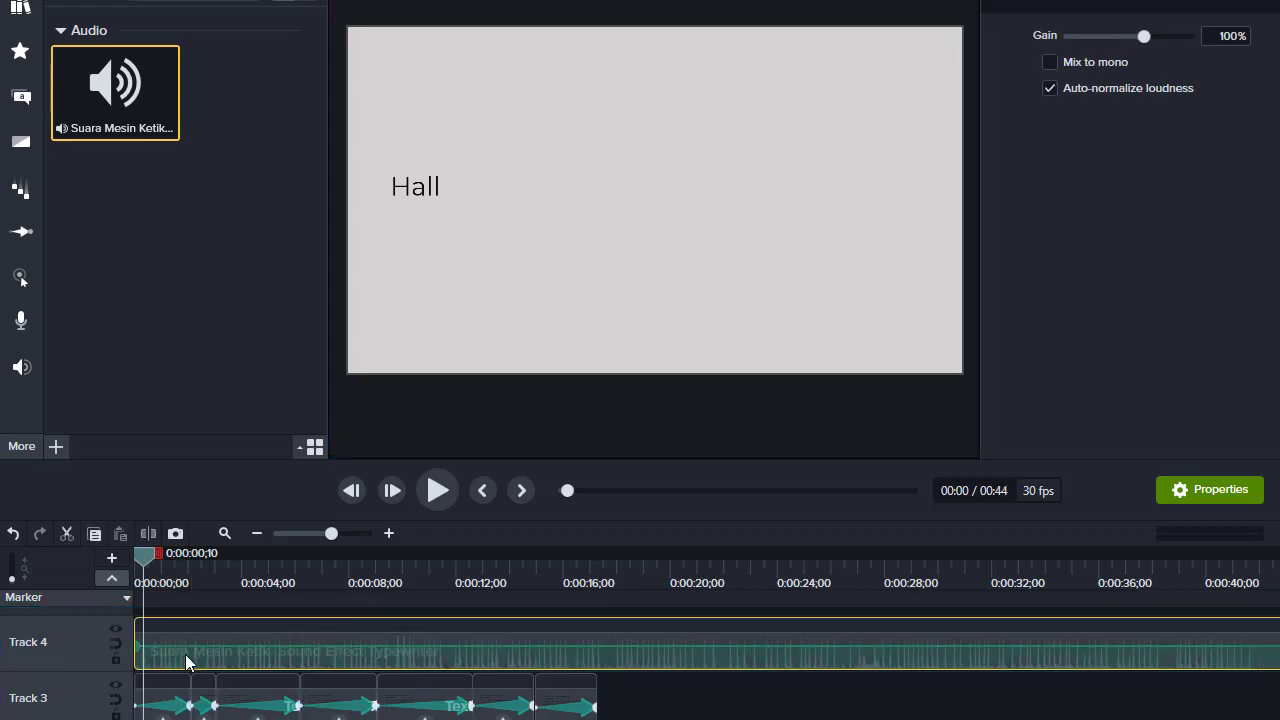
Listen through the typewriter audio, split it at 0:00:26;27 and delete the part after the split
left_click_drag(149, 554, 412, 556)
left_click(446, 491)
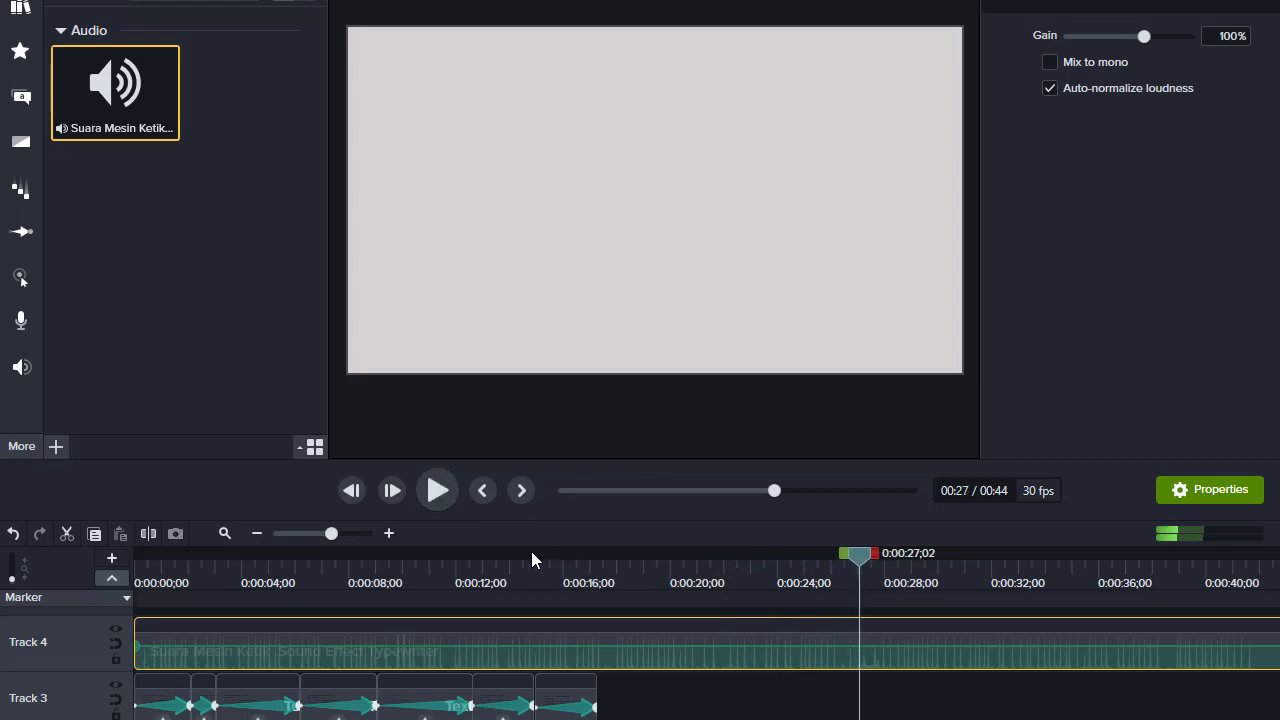
left_click(389, 533)
left_click(389, 533)
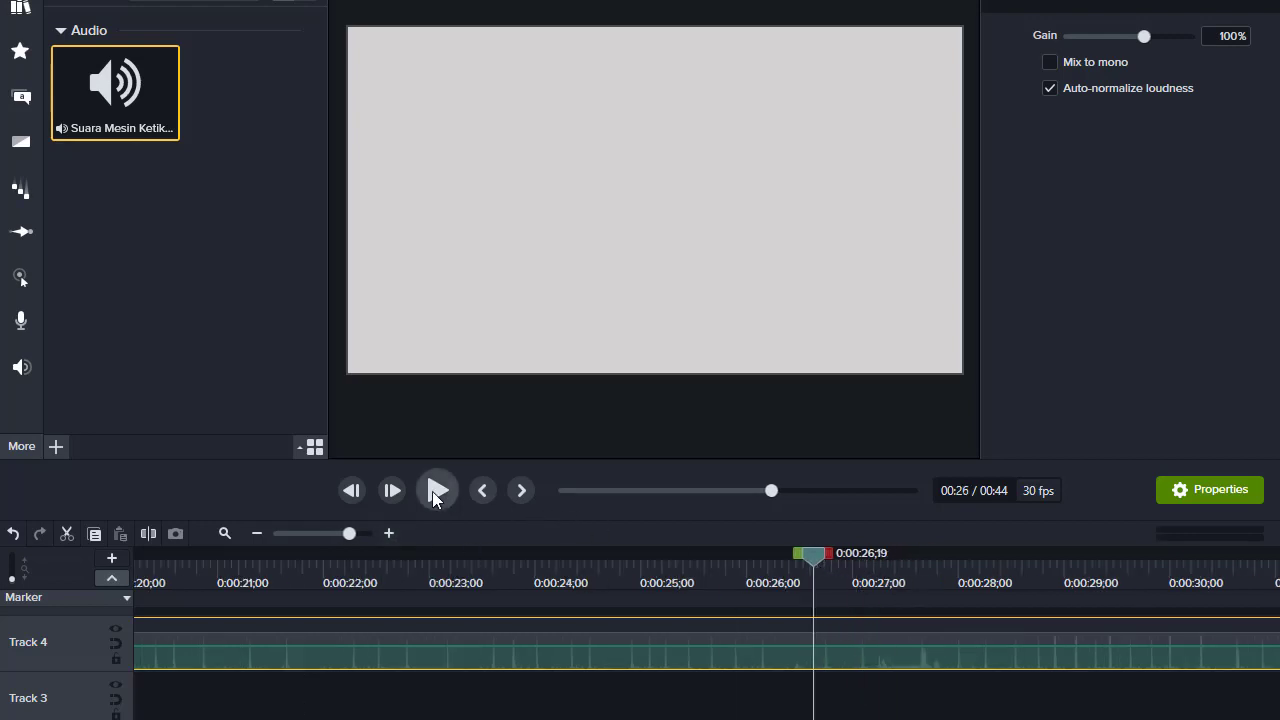
left_click(437, 490)
key("space")
left_click(848, 558)
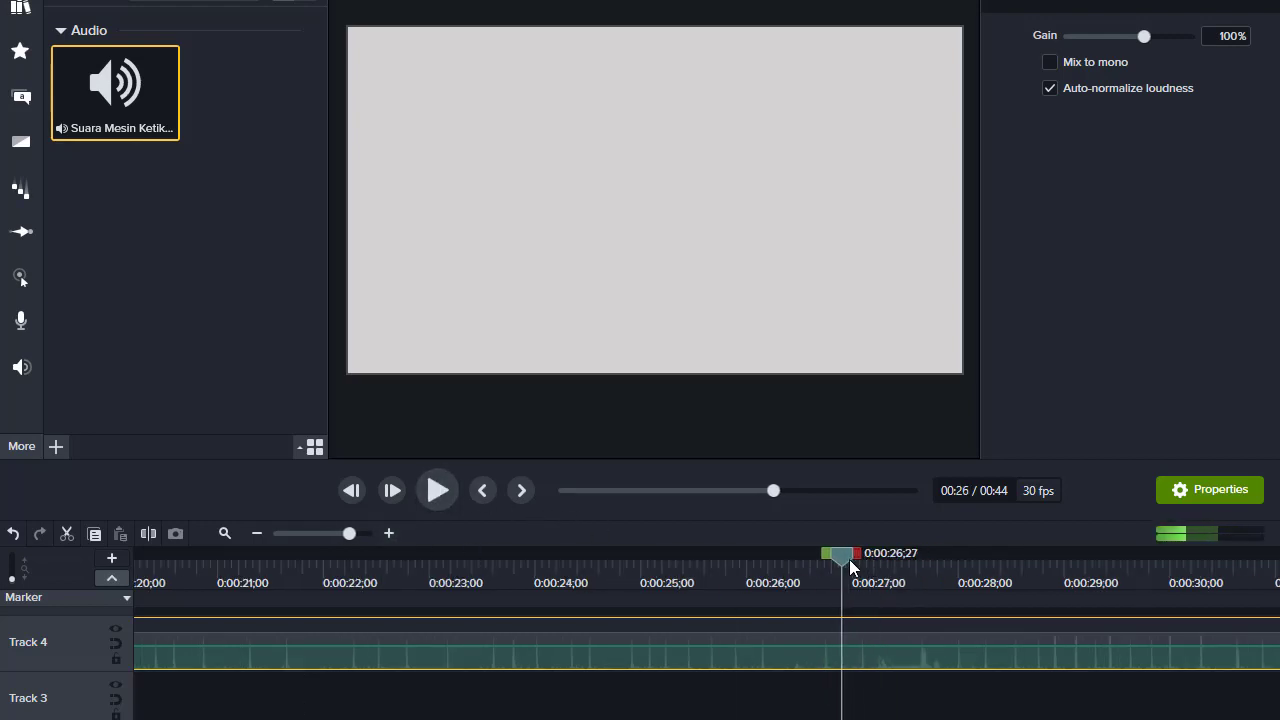
key("s")
left_click(890, 657)
key("Delete")
Split the audio at about 0:00:22, remove the part before it and move the remaining piece to the start of Track 4
left_click_drag(834, 561, 291, 603)
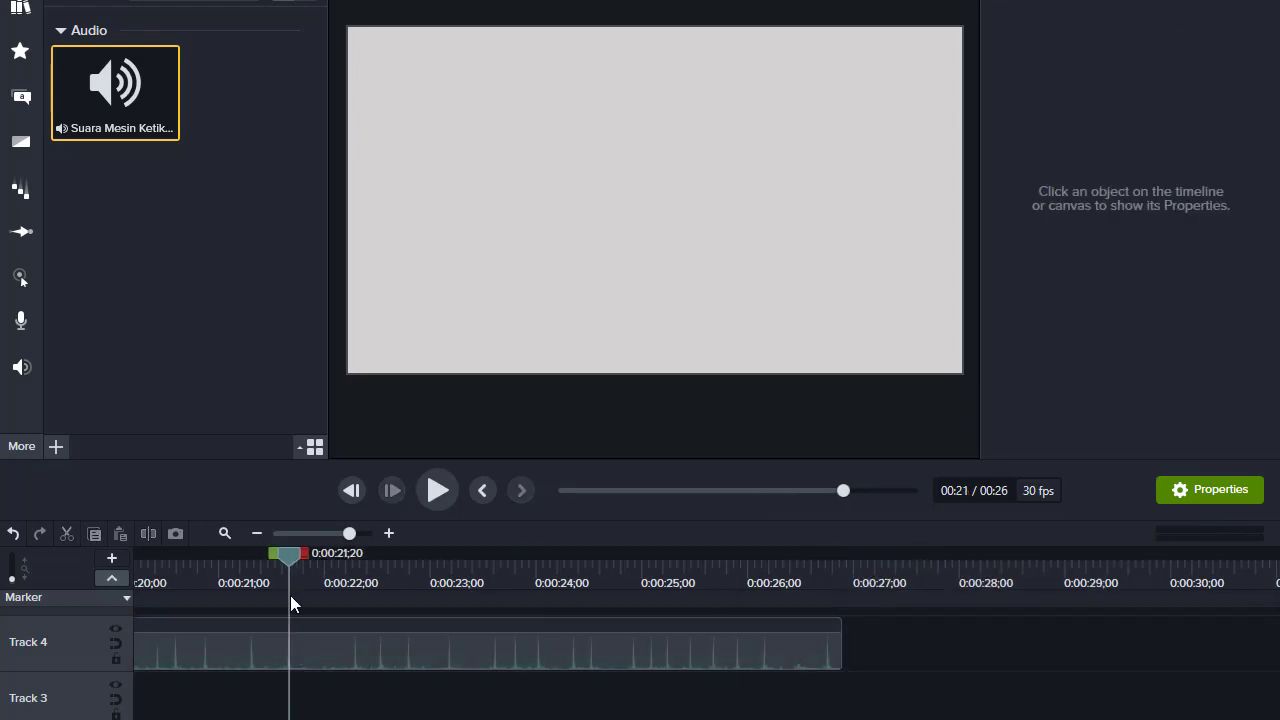
right_click(338, 562)
left_click(368, 580)
left_click_drag(603, 633, 231, 652)
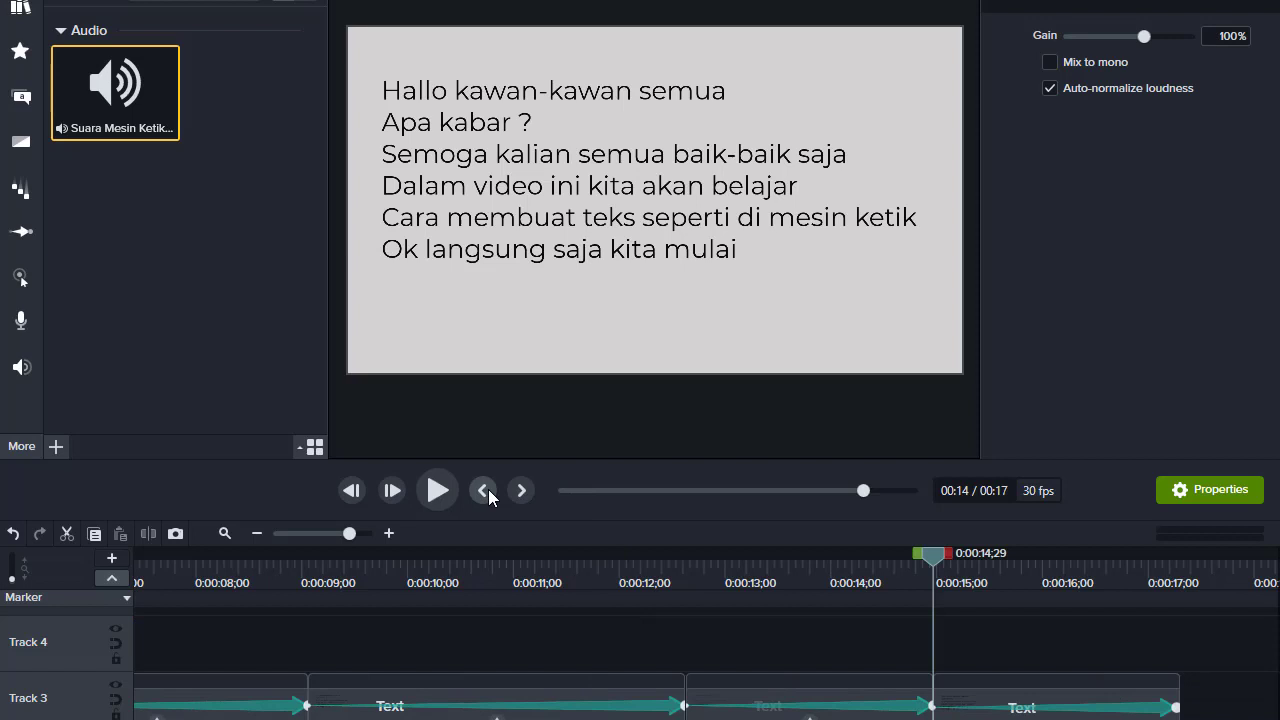
left_click(487, 490)
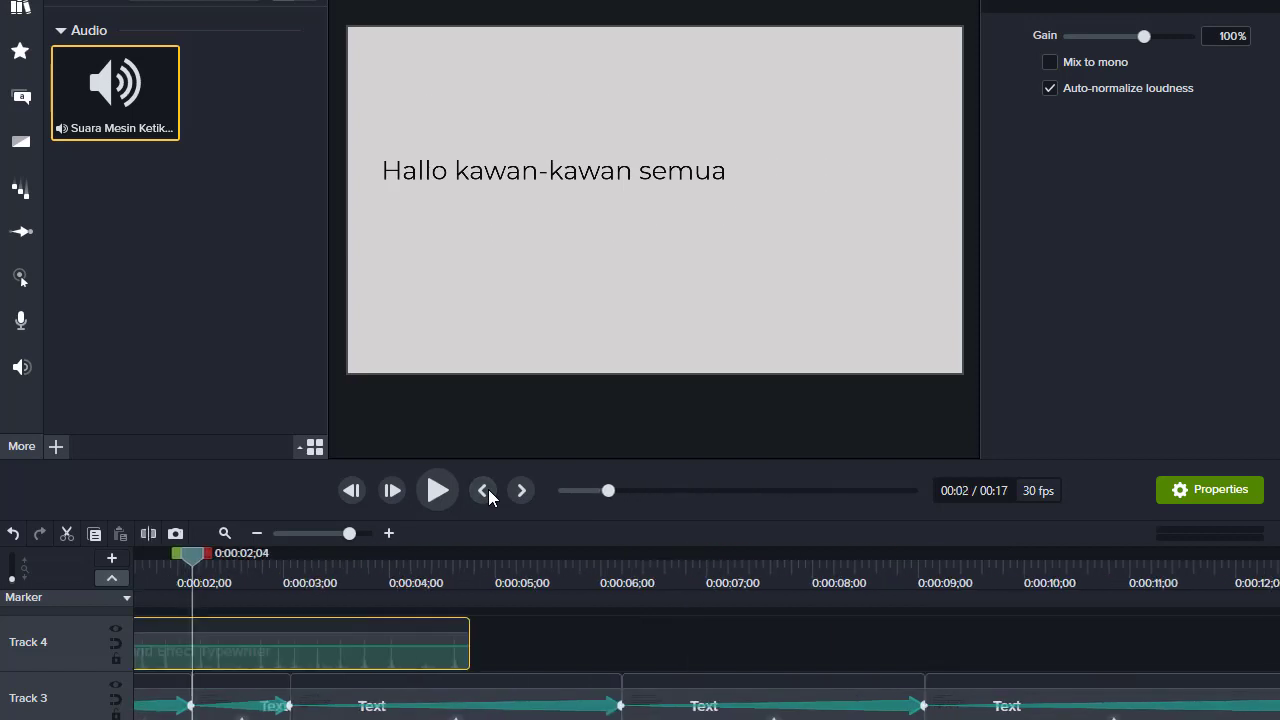
left_click(488, 489)
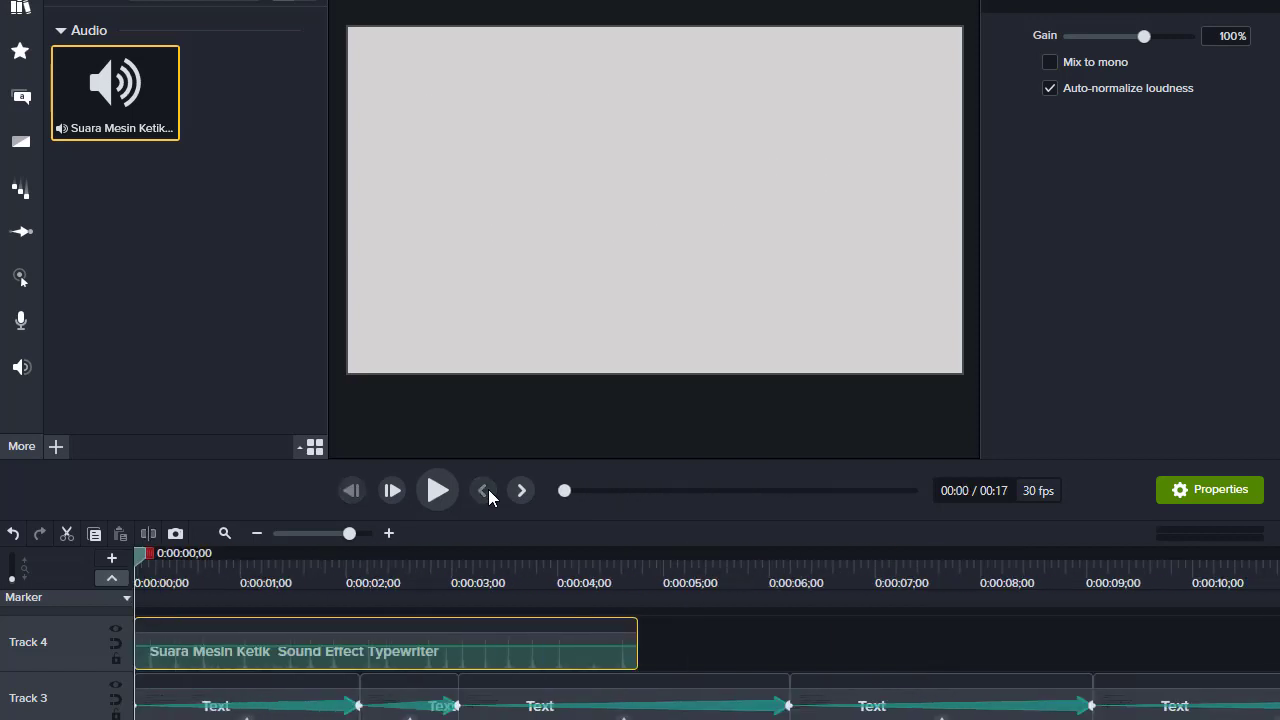
Split the audio clip at 0:00:02;15, delete the remainder and shorten the clip to about the length of the first text clip
left_click(255, 535)
left_click(251, 556)
right_click(280, 566)
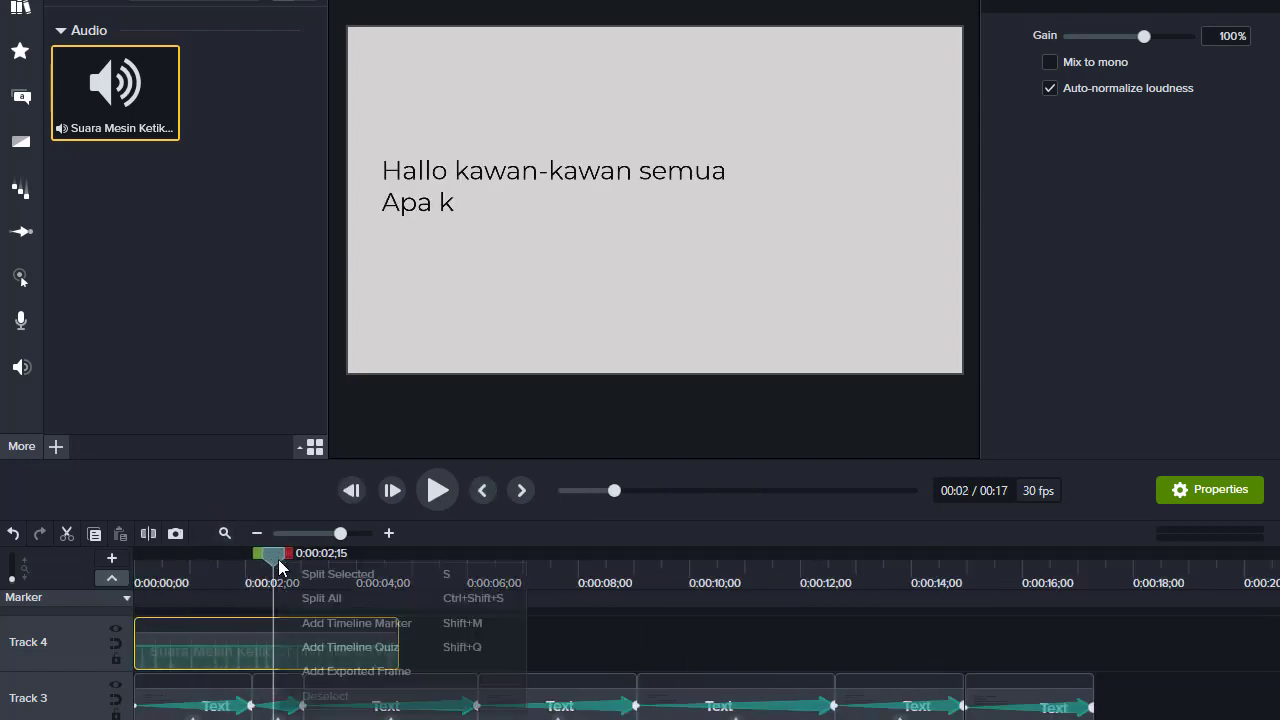
left_click(337, 574)
key("Delete")
left_click(176, 655)
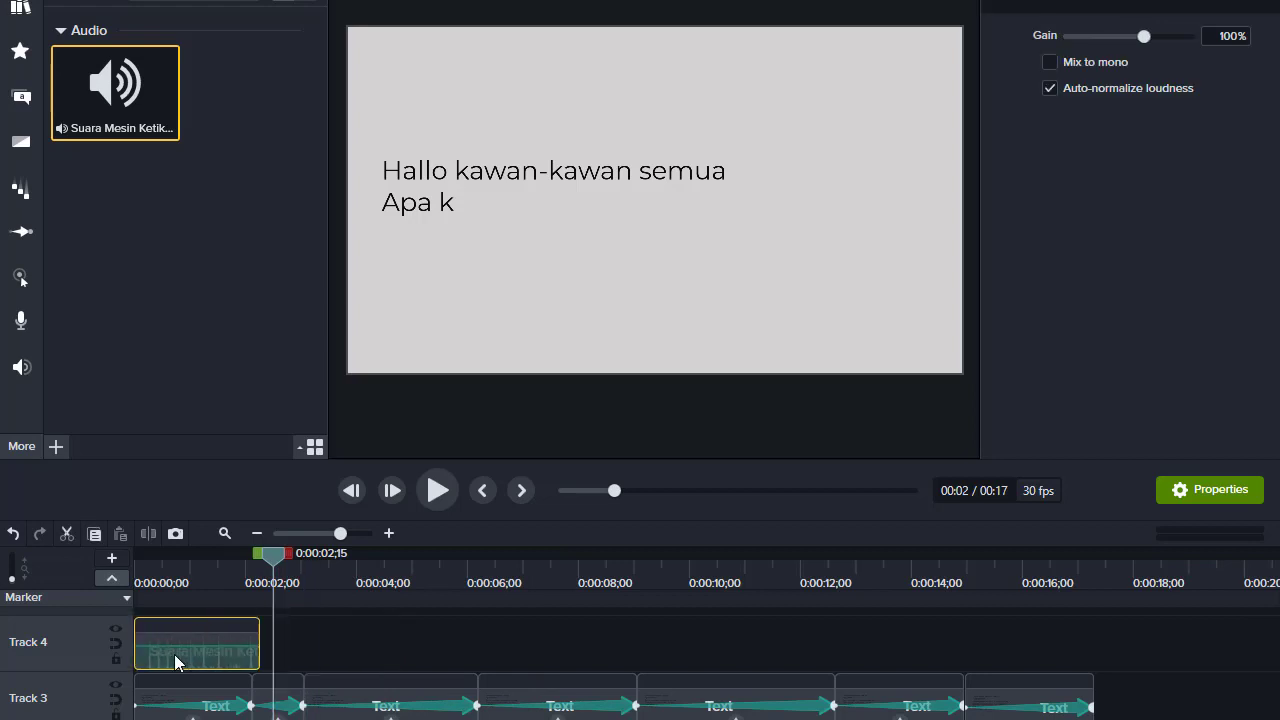
Play the first text clip from the start to check its timing against the typewriter sound
left_click(482, 490)
left_click(437, 490)
left_click(270, 565)
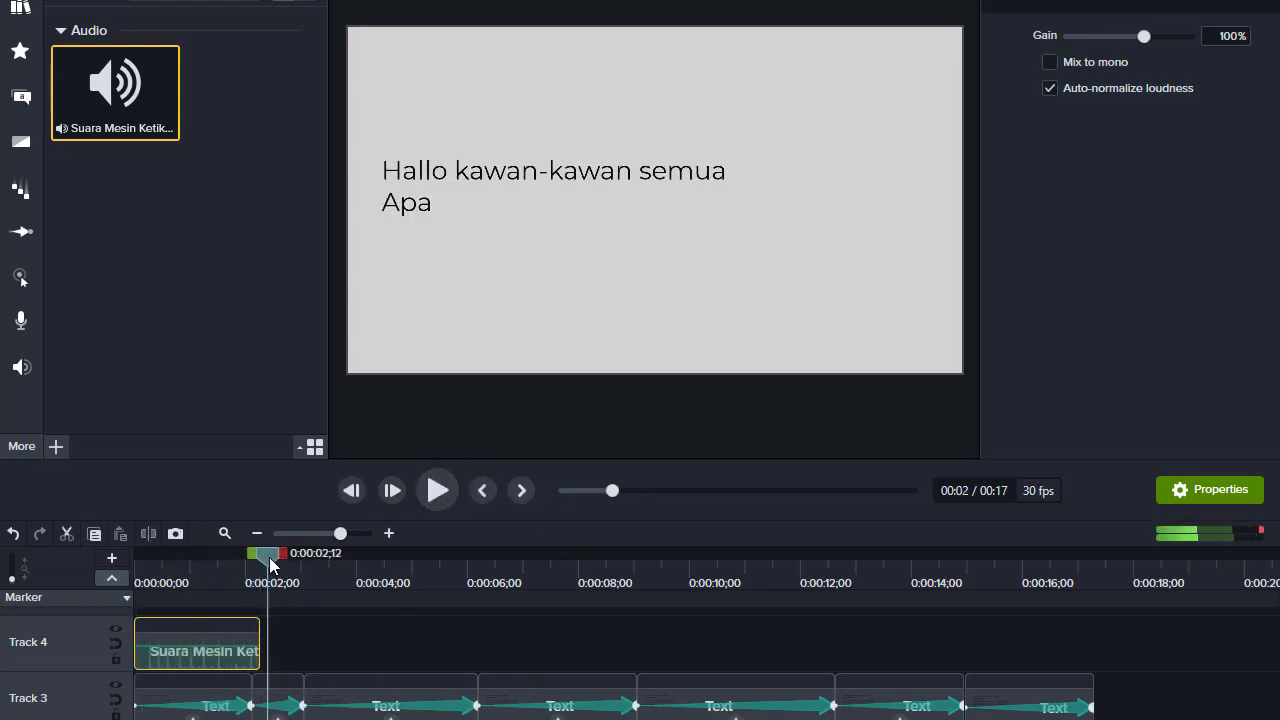
Copy the shortened typewriter audio clip and paste the copy after it on Track 4
right_click(212, 660)
left_click(260, 224)
right_click(280, 649)
left_click(310, 299)
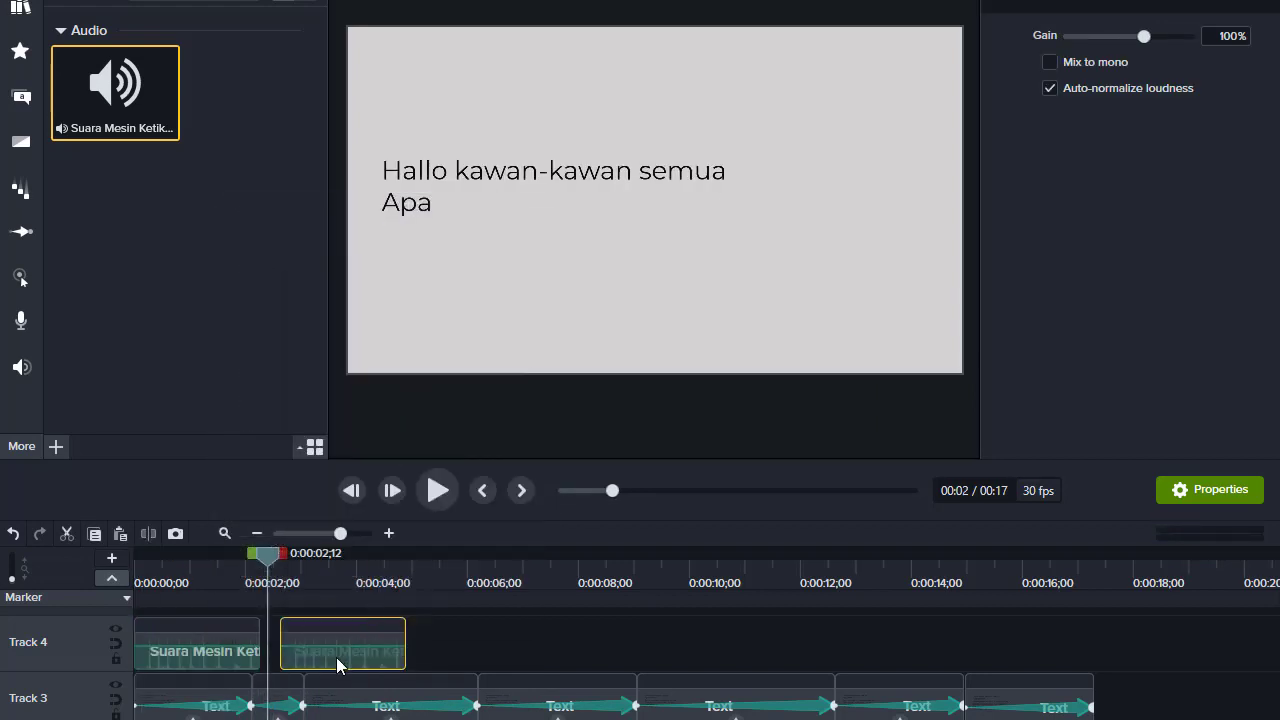
Shorten the pasted audio copy to roughly the second text clip's length and place it against the first audio clip
left_click(389, 533)
left_click_drag(290, 578, 405, 565)
right_click(408, 563)
left_click(469, 575)
left_click_drag(405, 655, 357, 657)
left_click_drag(254, 653, 266, 653)
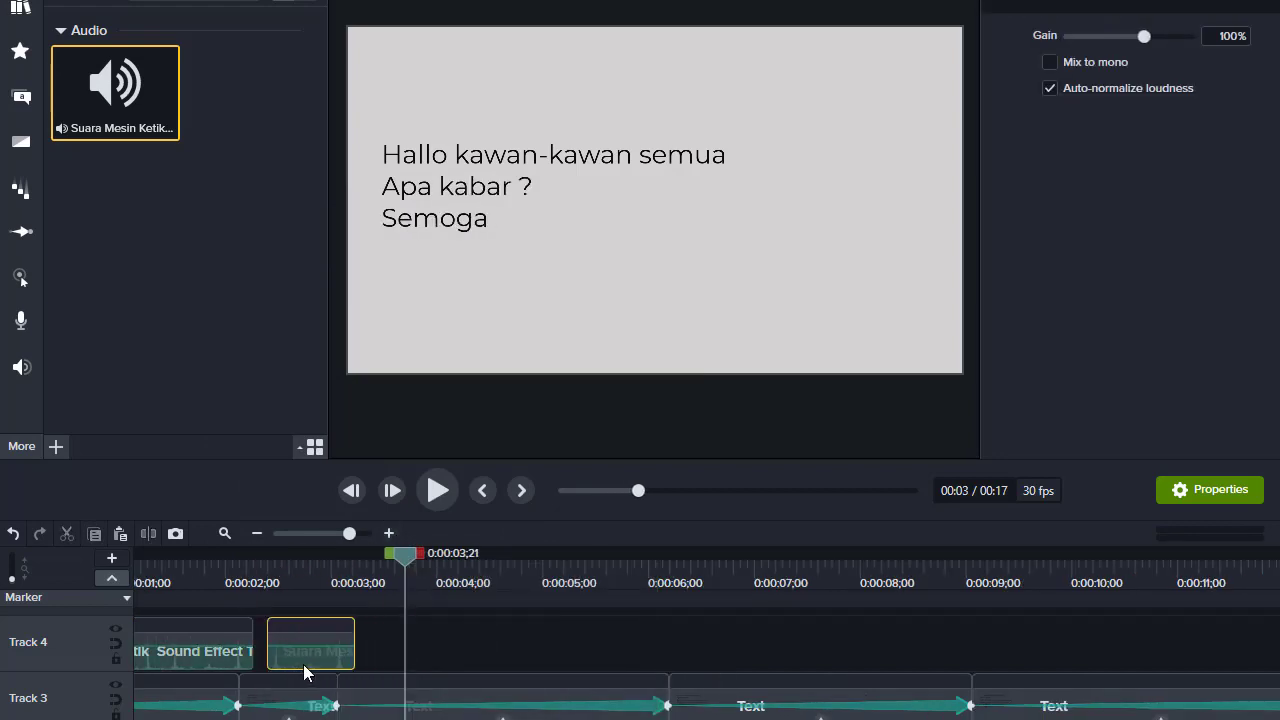
Paste two more copies of the audio clip and fit them end to end over the third and fourth text clips
right_click(423, 648)
left_click(457, 300)
left_click_drag(510, 645, 360, 657)
right_click(726, 652)
left_click(770, 308)
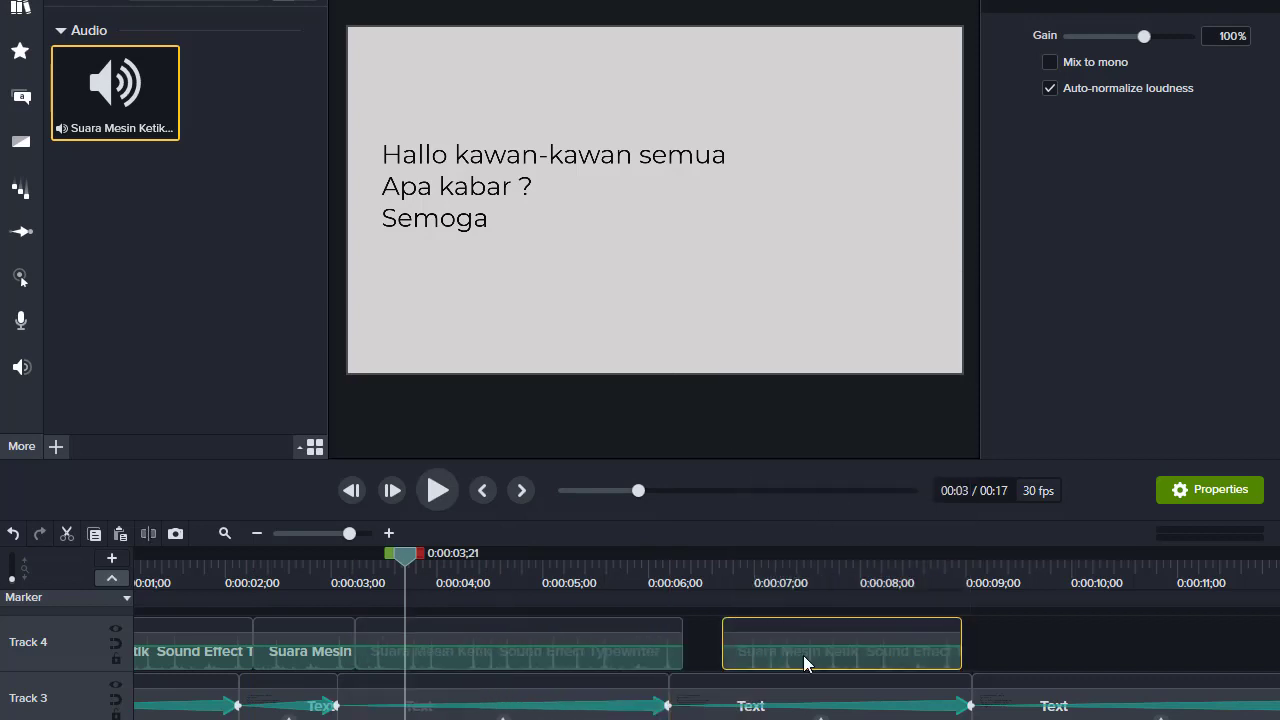
left_click_drag(808, 660, 864, 653)
left_click_drag(750, 660, 659, 660)
Paste three more copies of the audio clip and fit them end to end over the fifth, sixth and seventh text clips
left_click(257, 533)
right_click(710, 650)
left_click(760, 308)
right_click(885, 652)
left_click(935, 302)
left_click_drag(920, 660, 886, 666)
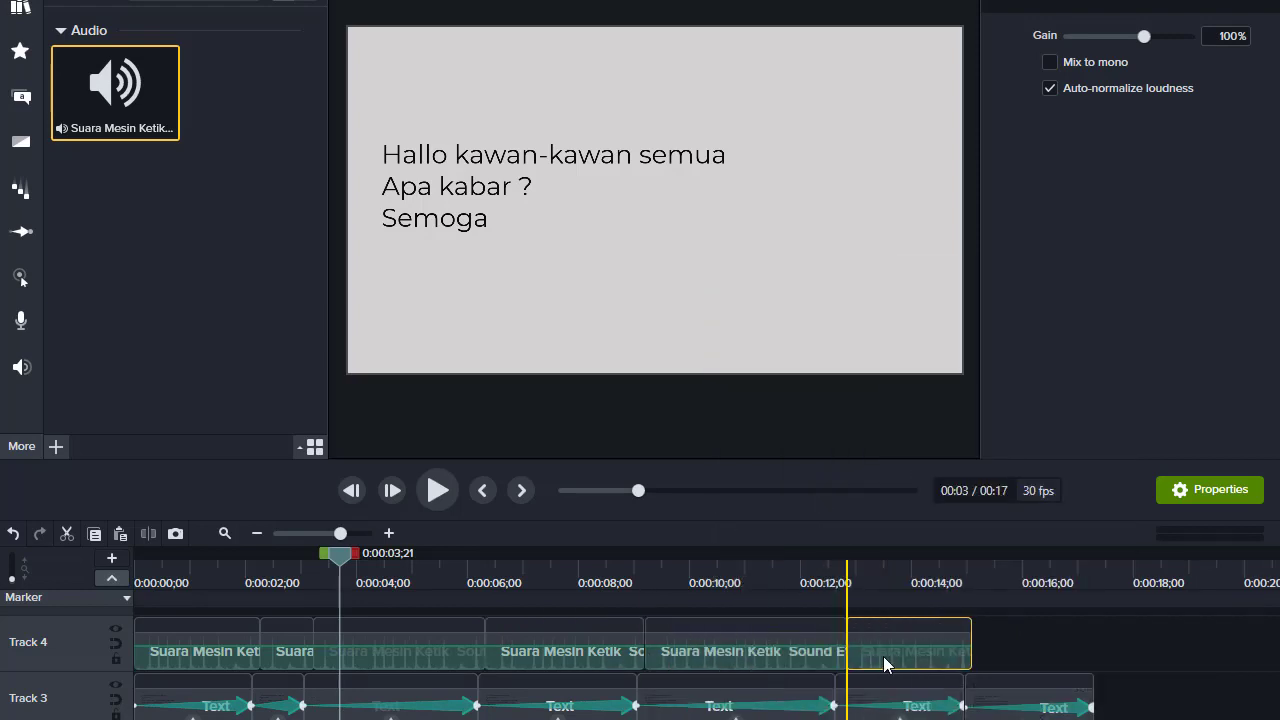
right_click(790, 652)
left_click(823, 305)
left_click_drag(1061, 660, 1000, 660)
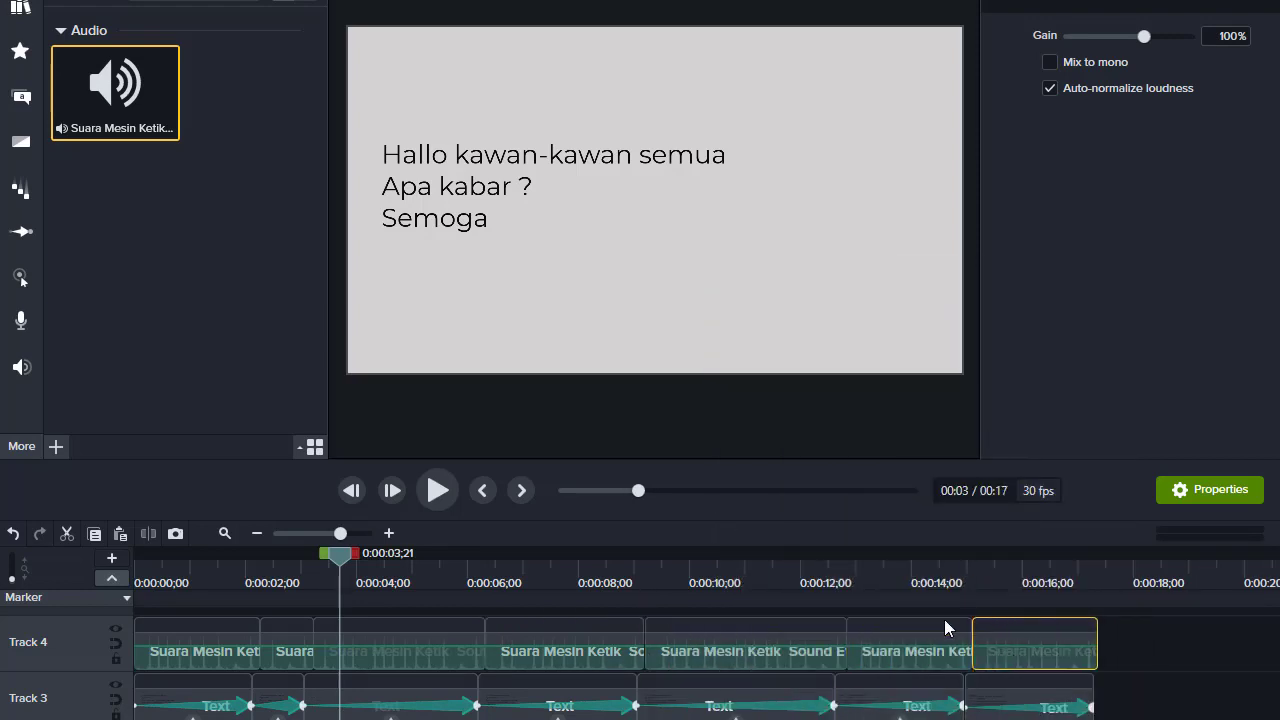
Play the finished typewriter animation from the beginning with its sound effect
left_click_drag(638, 490, 543, 493)
left_click(448, 490)
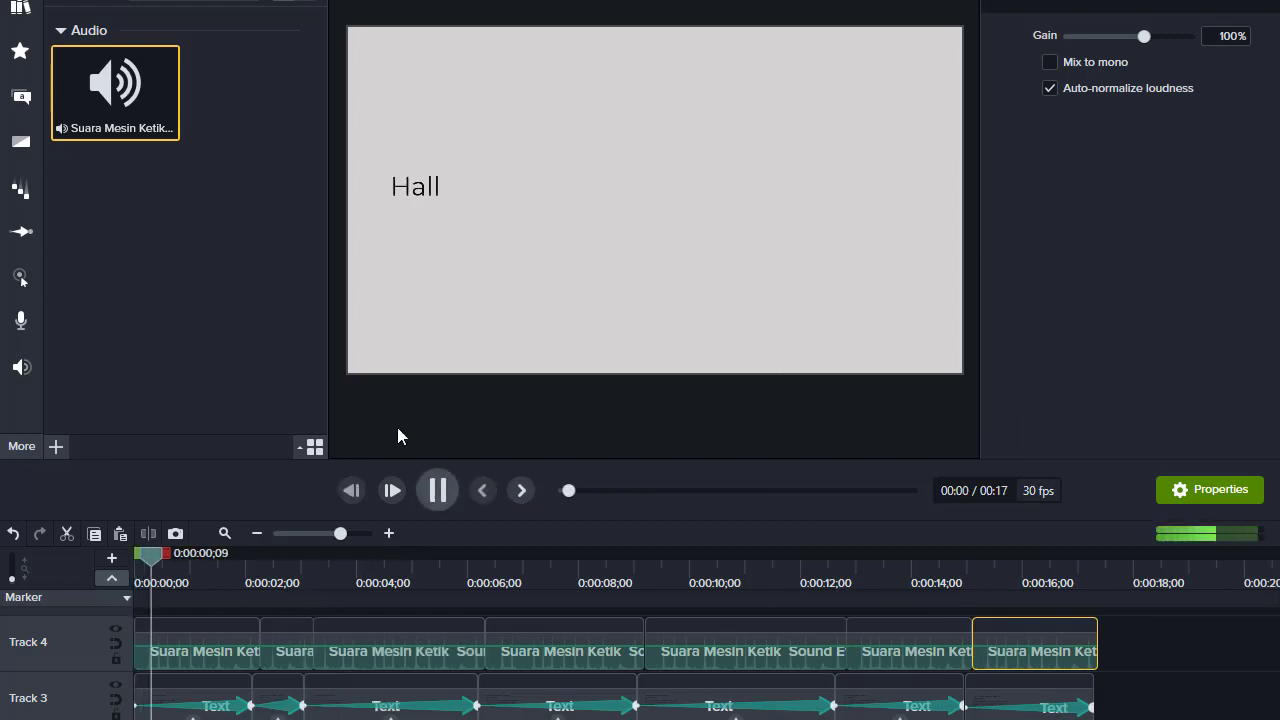